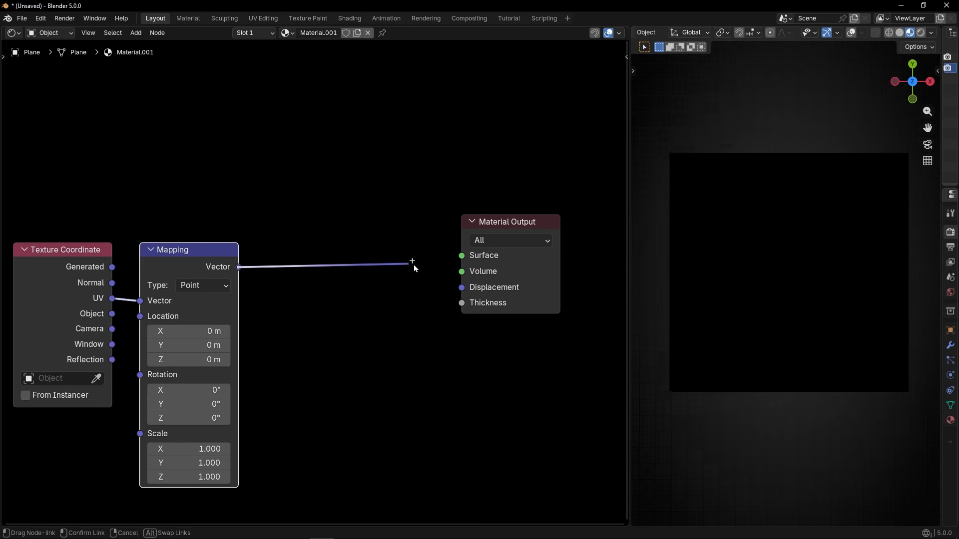
Move the Texture Coordinate and Mapping nodes together, and bring the Material Output node closer to them.
drag(21, 205, 205, 348)
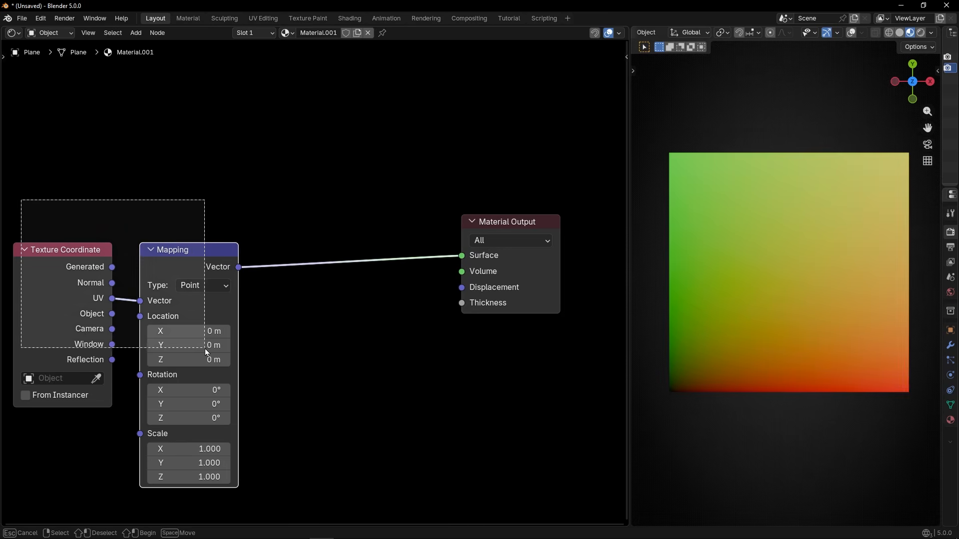
key(g)
click(277, 318)
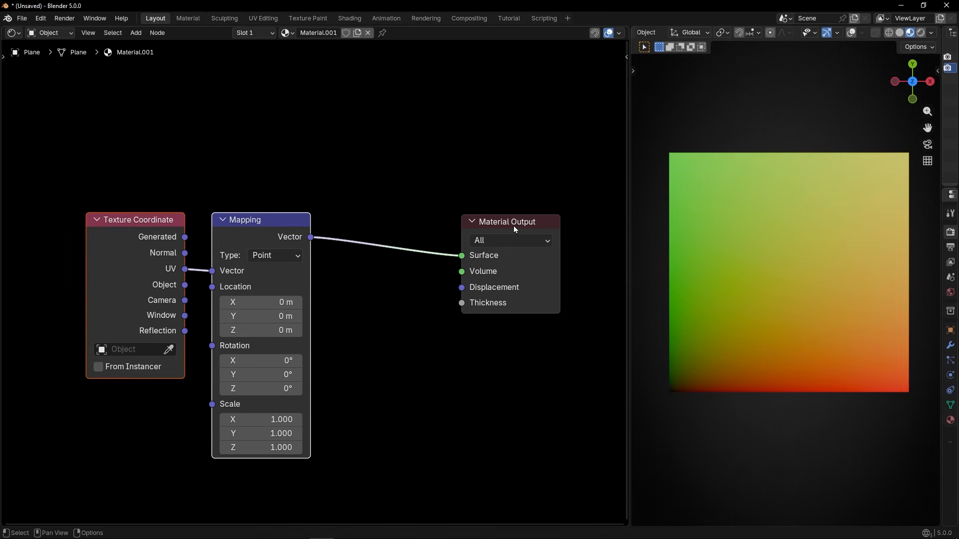
drag(514, 226, 471, 223)
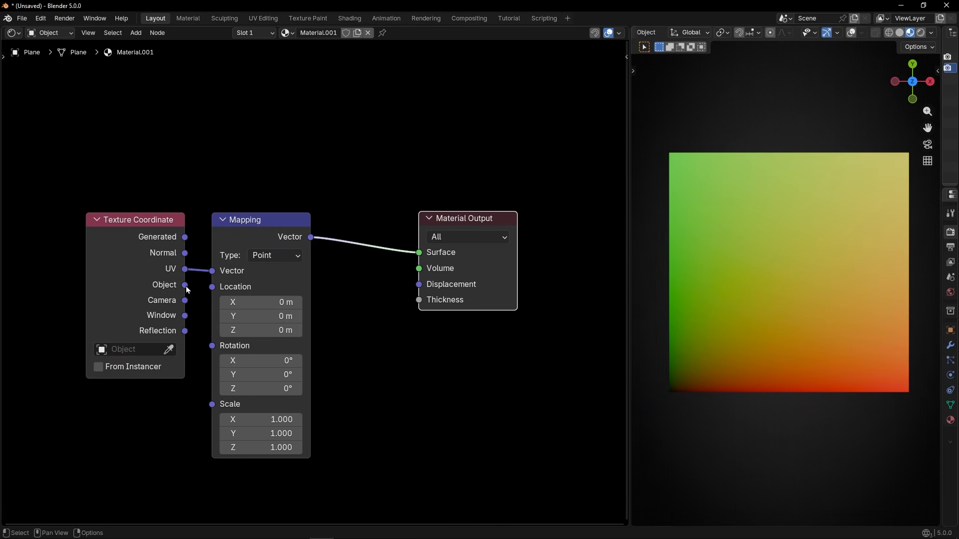
Compare the Object, UV and Generated coordinates on the Mapping node's Vector input, ending with Object connected.
drag(186, 286, 212, 272)
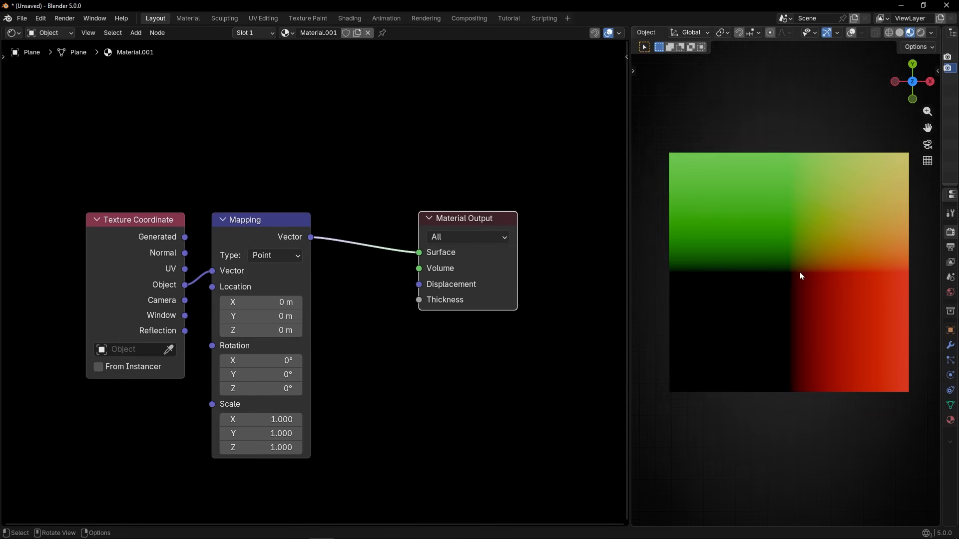
drag(185, 269, 211, 270)
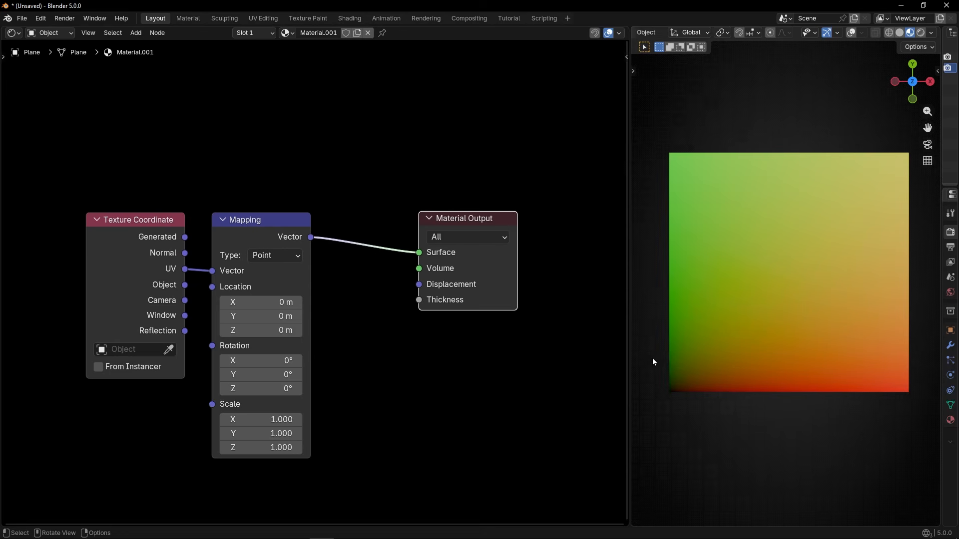
drag(185, 237, 211, 270)
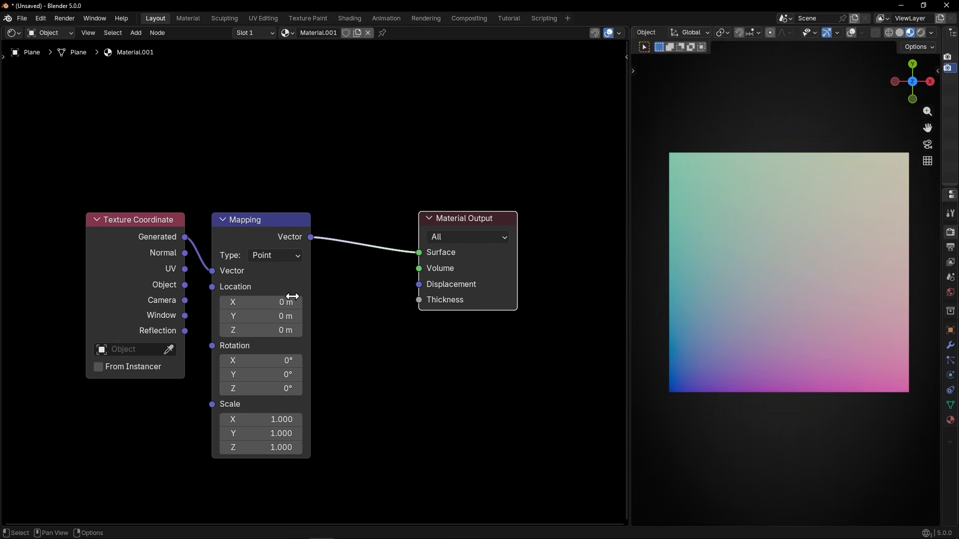
drag(185, 285, 212, 271)
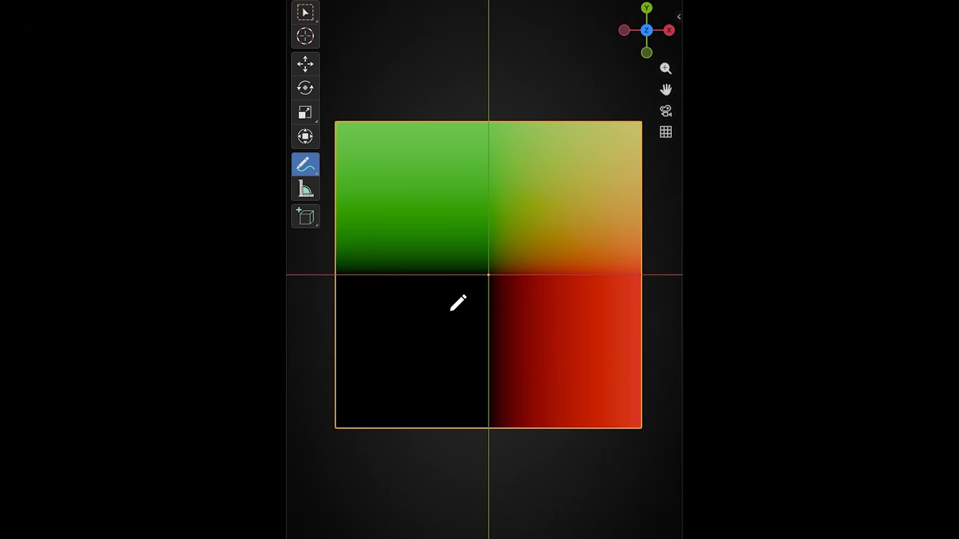
Annotate a horizontal X-axis arrow across the plane, with -X in the black quadrant and +X in the red one.
mouse_move(394, 300)
mouse_down()
mouse_move(618, 306)
mouse_move(595, 326)
mouse_up()
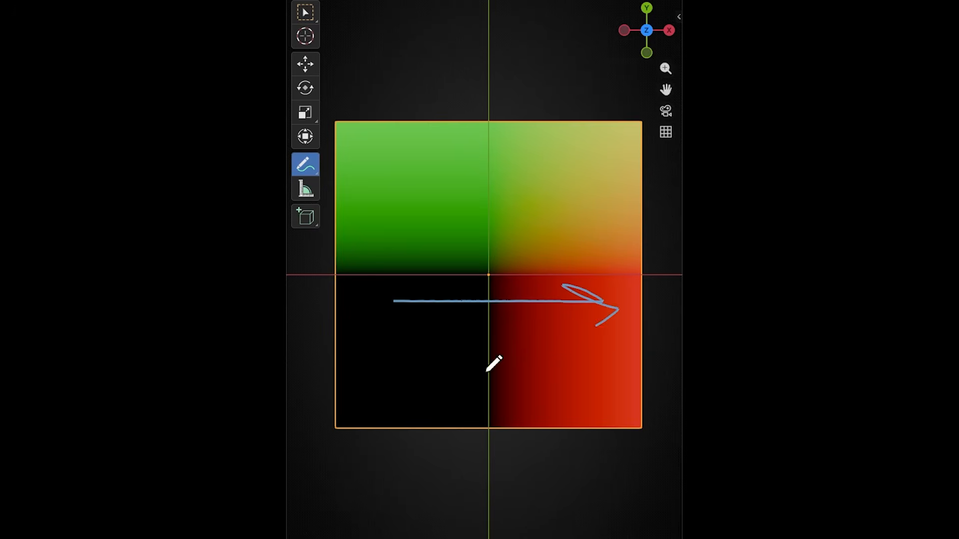
drag(376, 356, 435, 363)
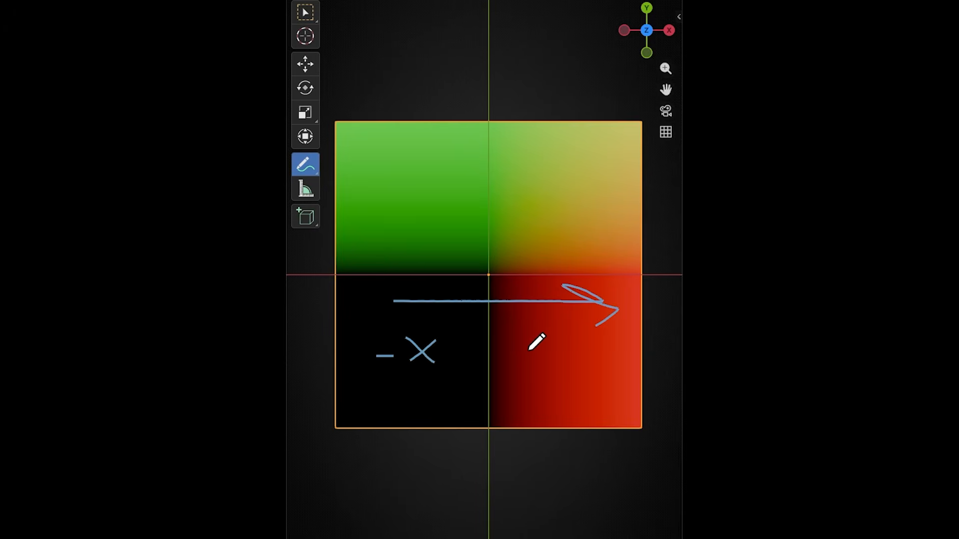
mouse_move(528, 353)
mouse_down()
mouse_move(552, 352)
mouse_move(537, 370)
mouse_up()
mouse_move(585, 341)
mouse_down()
mouse_move(557, 371)
mouse_move(585, 373)
mouse_up()
Annotate an upward Y-axis arrow with +Y in the green quadrant and -Y in the black one, and circle the negative labels.
mouse_move(474, 360)
mouse_down()
mouse_move(467, 186)
mouse_move(484, 201)
mouse_up()
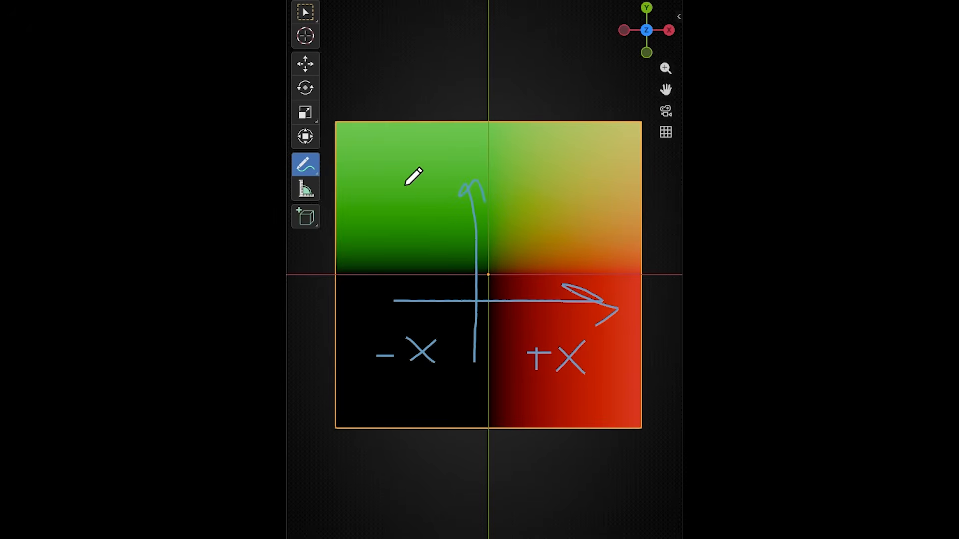
mouse_move(372, 183)
mouse_down()
mouse_move(399, 182)
mouse_move(388, 196)
mouse_move(417, 180)
mouse_move(412, 196)
mouse_up()
mouse_move(382, 392)
mouse_down()
mouse_move(423, 391)
mouse_move(417, 408)
mouse_up()
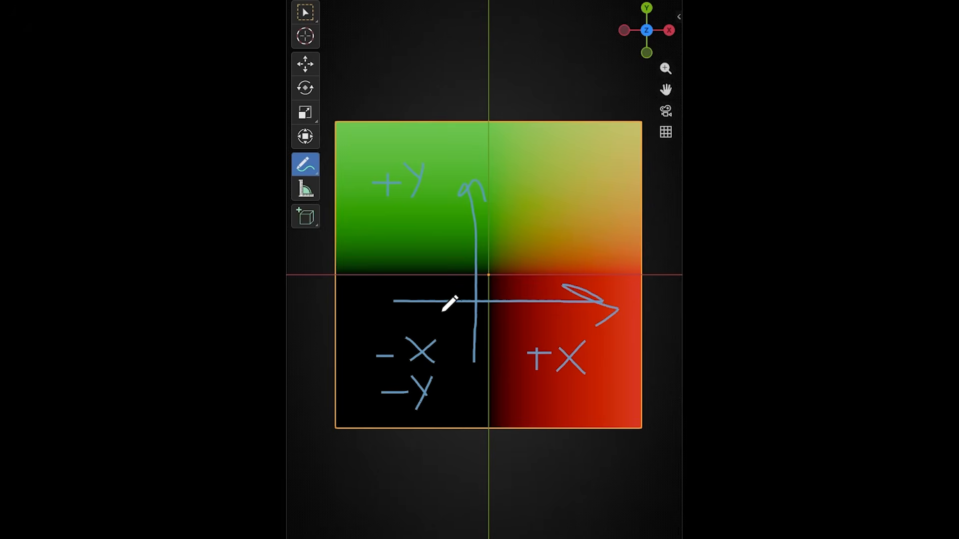
mouse_move(410, 275)
mouse_down()
mouse_move(360, 334)
mouse_move(419, 303)
mouse_up()
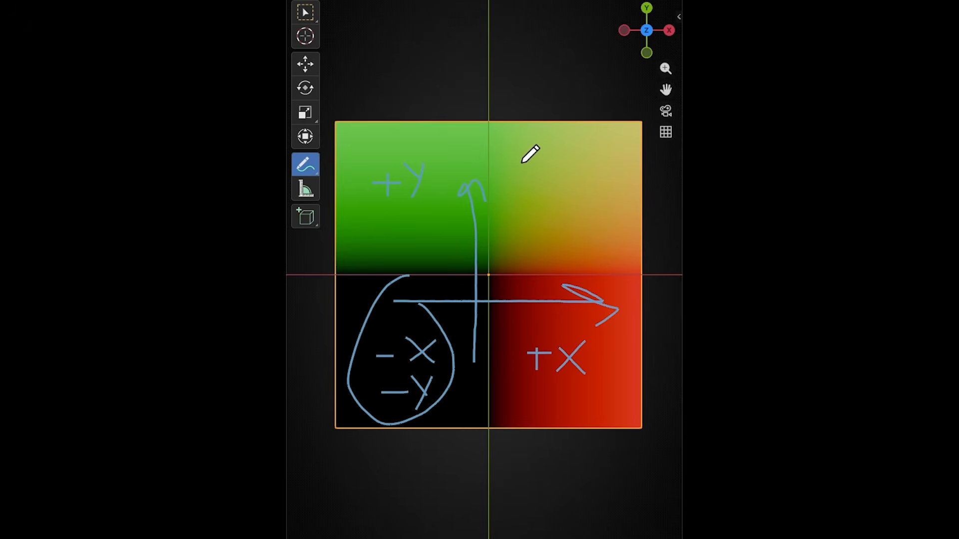
Annotate the yellow quadrant with a +X label and a second label beneath it.
mouse_move(520, 164)
mouse_down()
mouse_move(535, 163)
mouse_move(523, 187)
mouse_up()
drag(545, 144, 570, 174)
drag(571, 138, 542, 188)
mouse_move(512, 216)
mouse_down()
mouse_move(538, 216)
mouse_move(524, 228)
mouse_move(566, 216)
mouse_move(551, 236)
mouse_up()
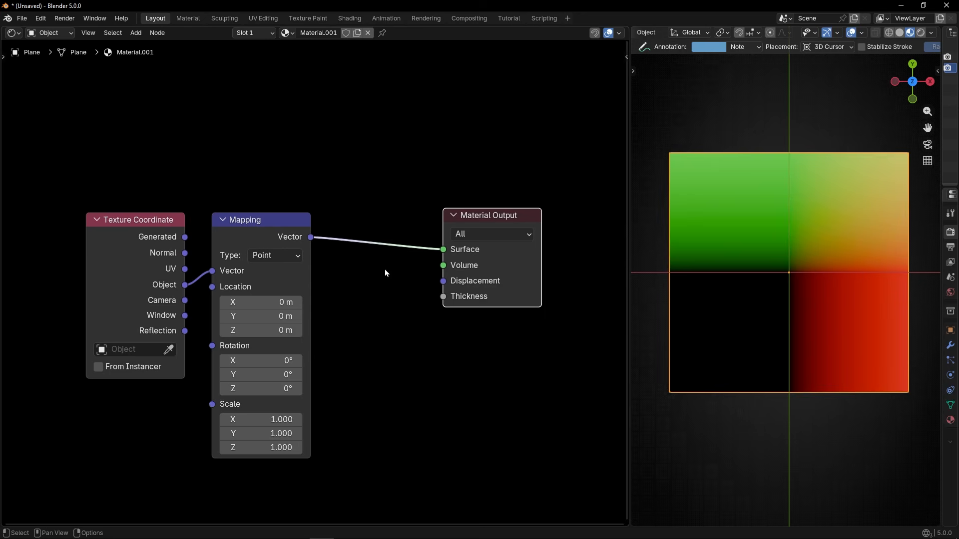
Insert a Separate XYZ node between Mapping and Material Output so that its X output feeds Surface.
key(shift+a)
text(sep)
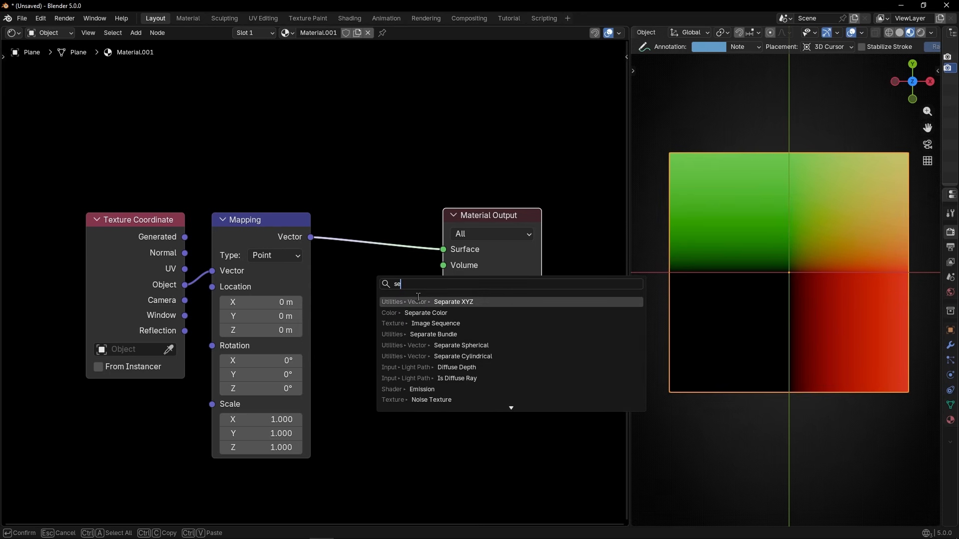
key(Return)
click(330, 202)
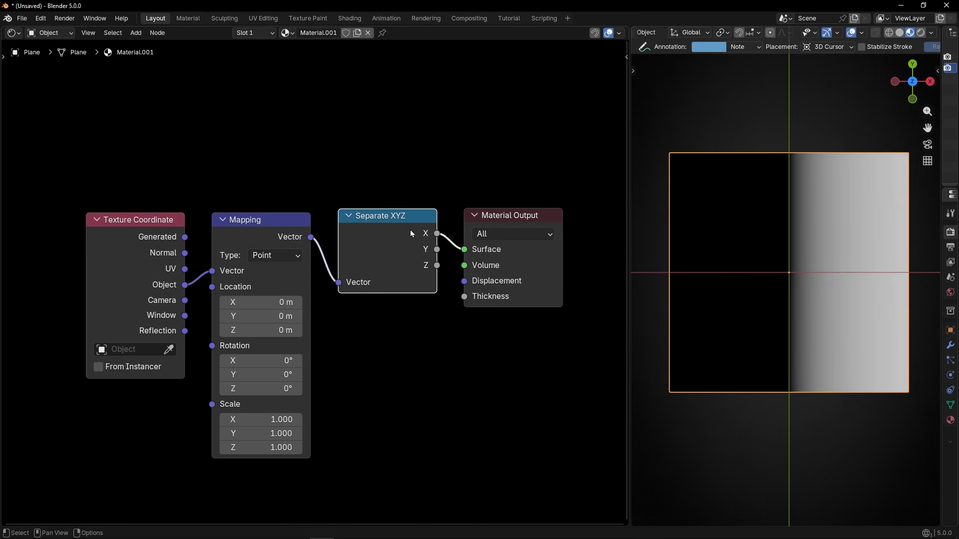
drag(410, 233, 405, 246)
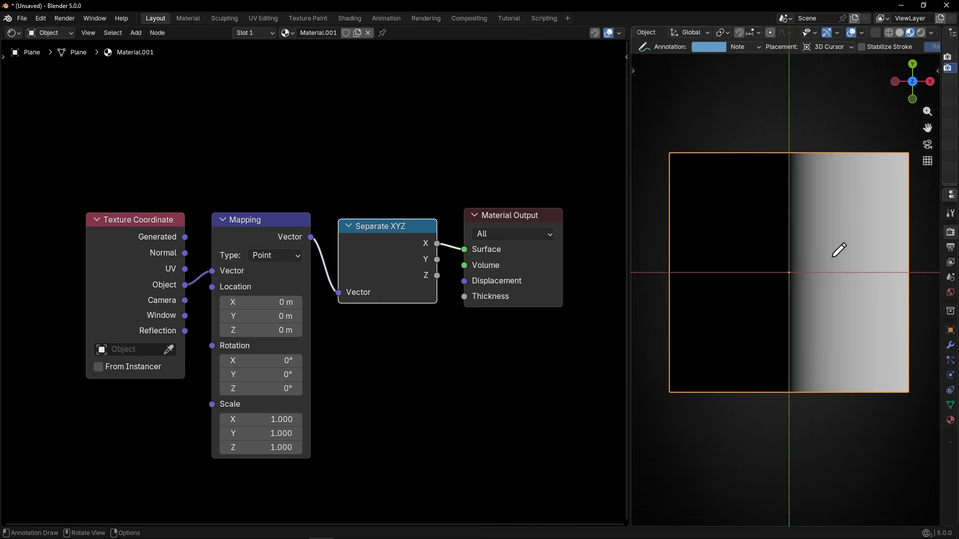
Mute the Separate XYZ node, outline the plane's positive-X half with an annotation, and unmute the node.
key(m)
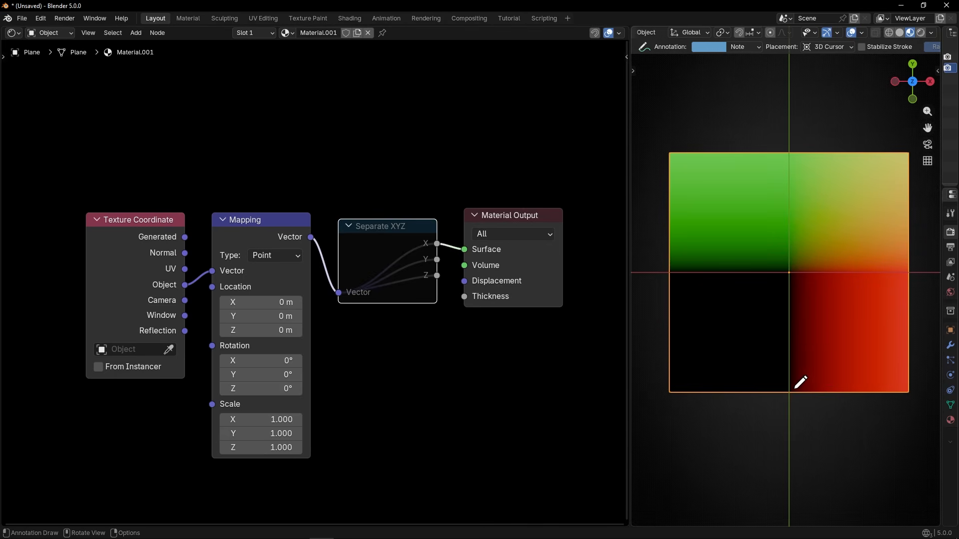
mouse_move(794, 388)
mouse_down()
mouse_move(789, 159)
mouse_move(905, 157)
mouse_move(905, 379)
mouse_move(805, 383)
mouse_up()
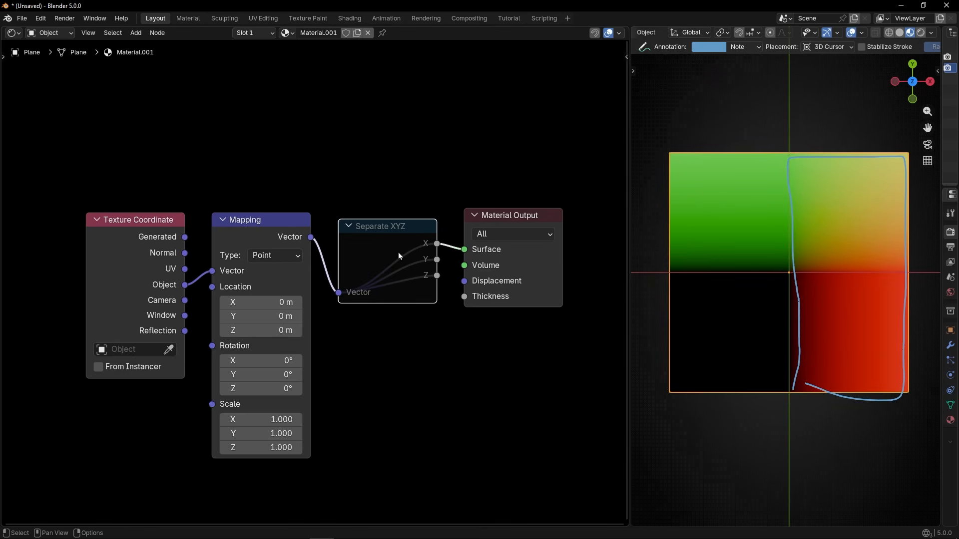
key(m)
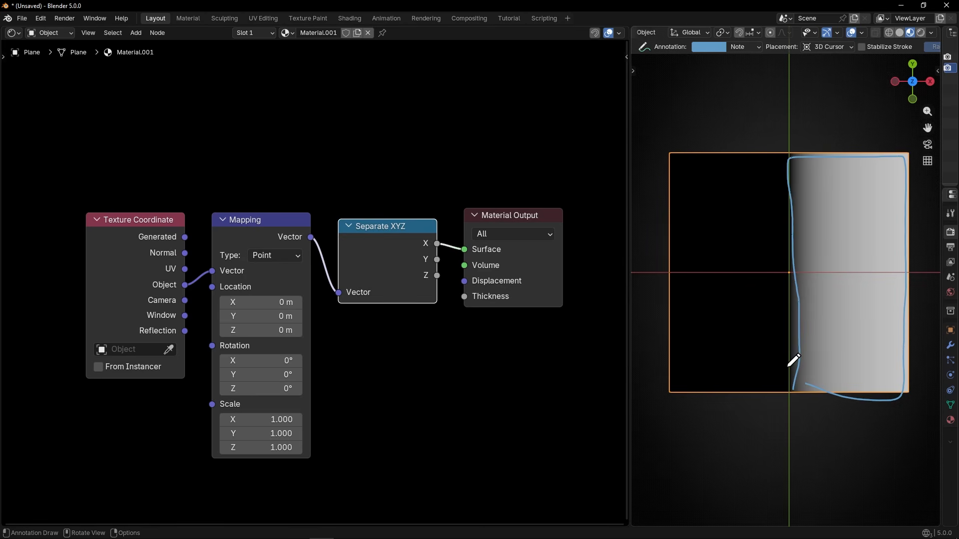
Preview the Y and Z outputs of Separate XYZ on Surface, erasing the outline annotation, and reconnect the X output.
drag(436, 260, 465, 249)
mouse_move(842, 181)
ctrl+mouse_down()
mouse_move(914, 286)
mouse_move(839, 218)
ctrl+mouse_up()
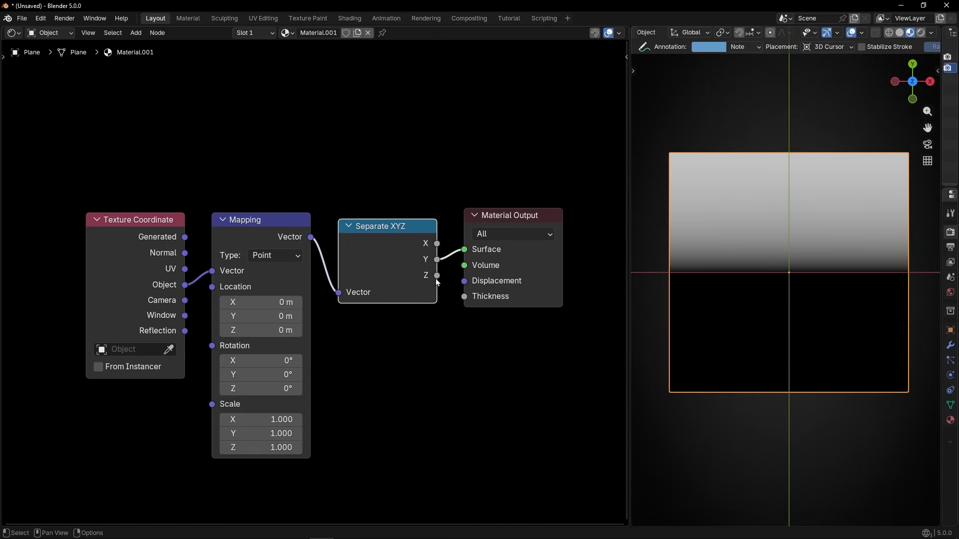
key(m)
key(m)
drag(437, 275, 464, 249)
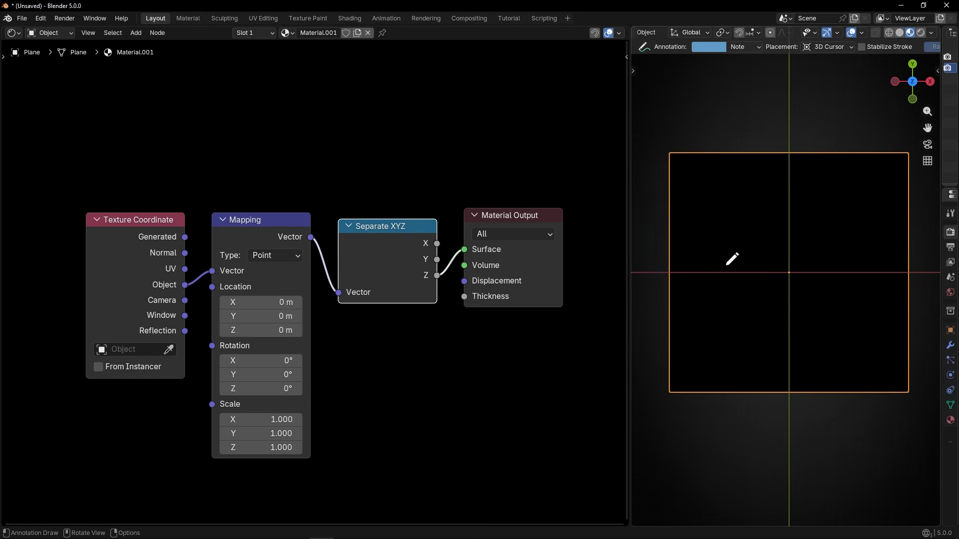
drag(436, 243, 464, 249)
Move the Texture Coordinate, Mapping and Separate XYZ nodes away from Material Output to make room for another node.
scroll(98, 184, down, 1)
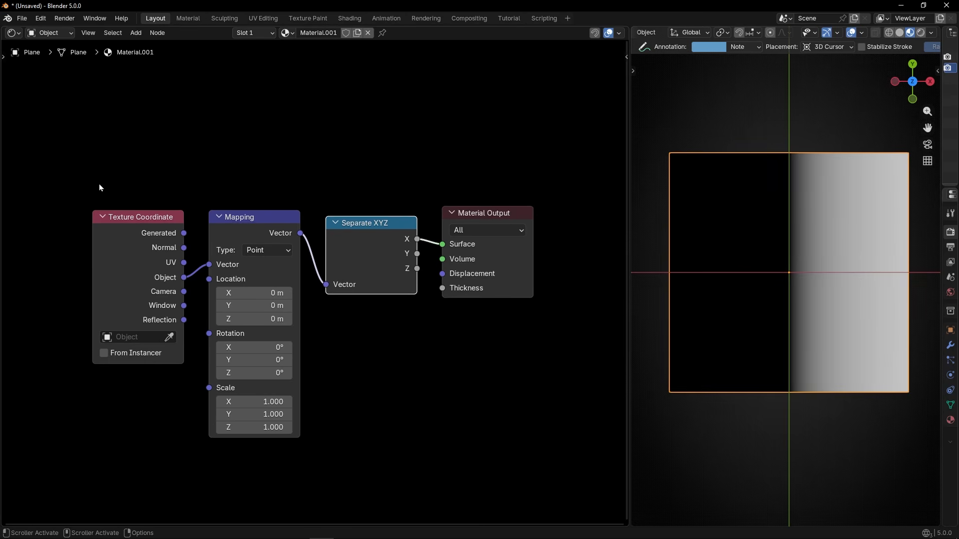
drag(99, 185, 381, 298)
key(g)
click(223, 267)
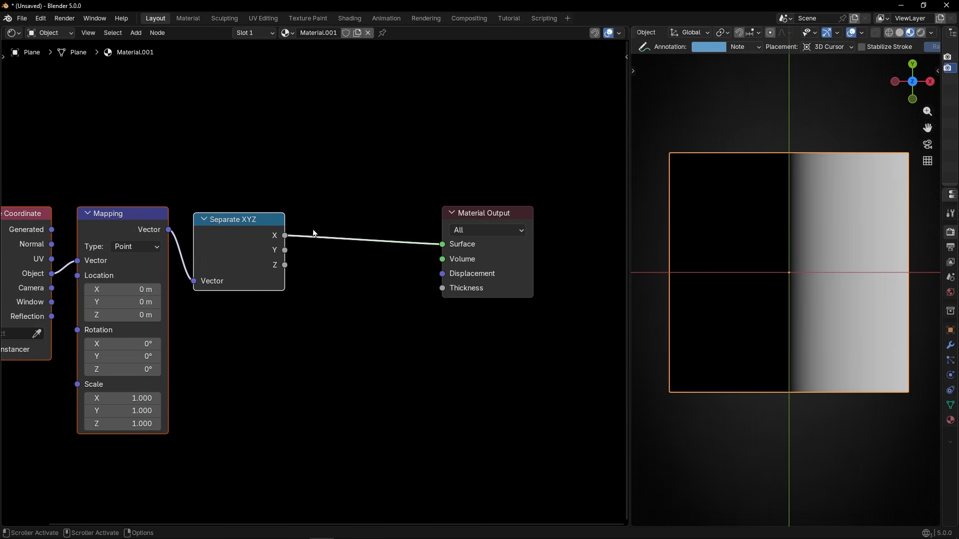
Insert an Add Math node between the Separate XYZ X output and Surface, with its second value set to 0.
drag(285, 235, 337, 216)
text(math)
key(Return)
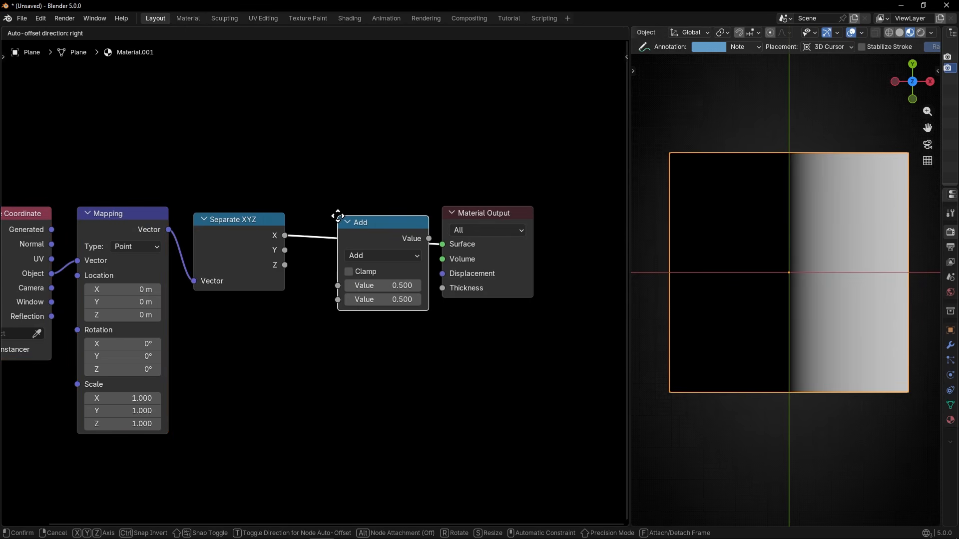
click(338, 216)
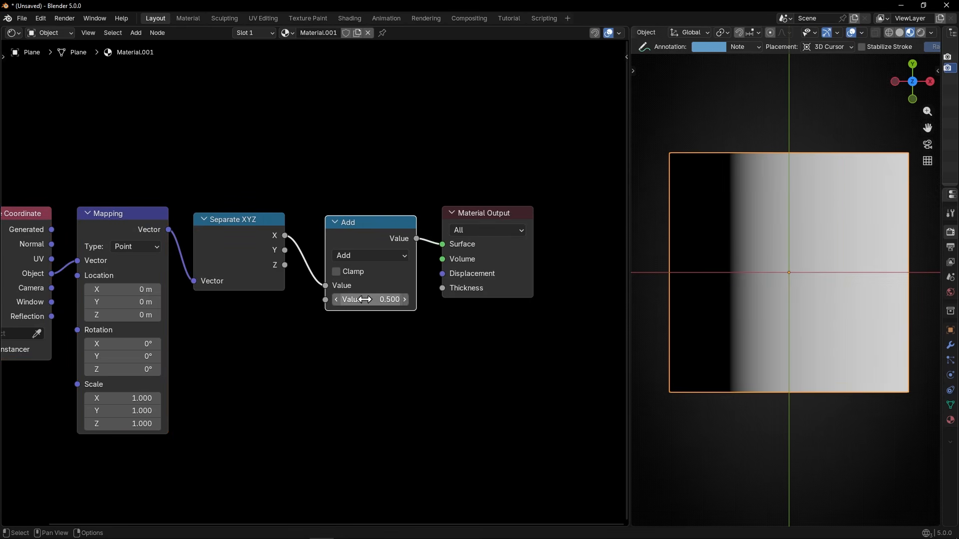
click(364, 299)
text(0)
key(Return)
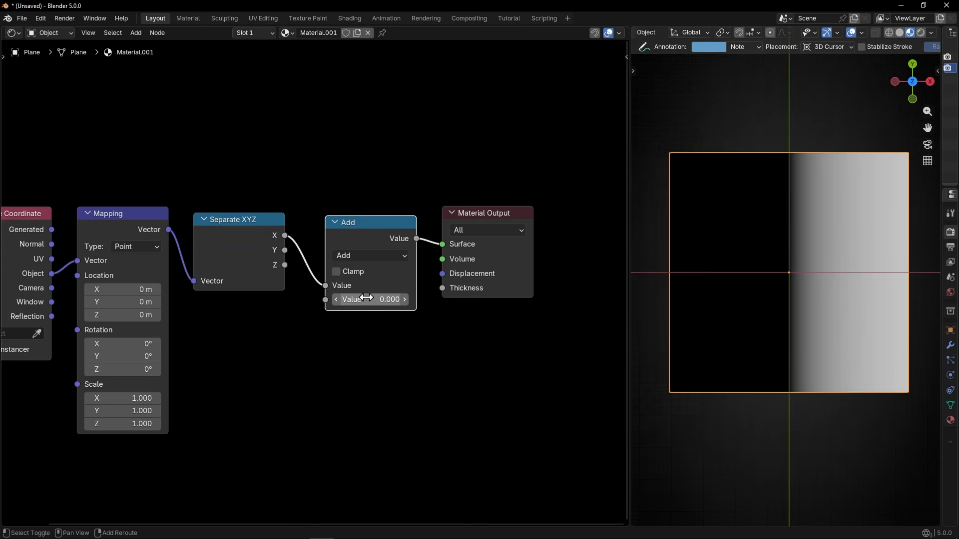
Try the Add node's second value at 0.6, and sketch temporary marks over the plane's gradient before erasing them.
drag(369, 299, 838, 276)
mouse_move(781, 201)
mouse_down()
mouse_move(744, 302)
mouse_move(733, 214)
mouse_up()
mouse_move(746, 263)
mouse_down()
mouse_move(656, 256)
mouse_move(673, 272)
mouse_up()
mouse_move(771, 225)
ctrl+mouse_down()
mouse_move(786, 322)
mouse_move(749, 292)
ctrl+mouse_up()
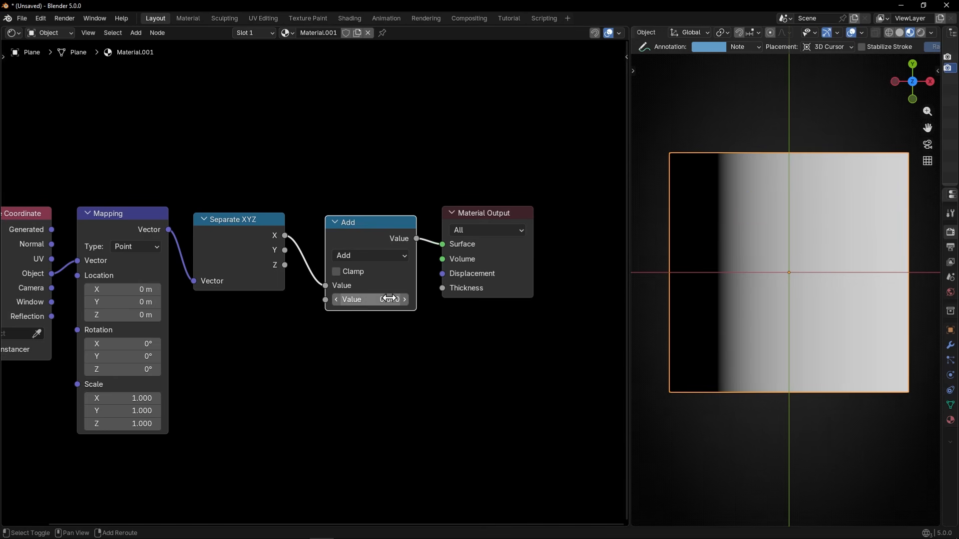
mouse_move(390, 300)
mouse_down()
mouse_move(449, 299)
mouse_move(362, 299)
mouse_move(371, 299)
mouse_up()
key(Escape)
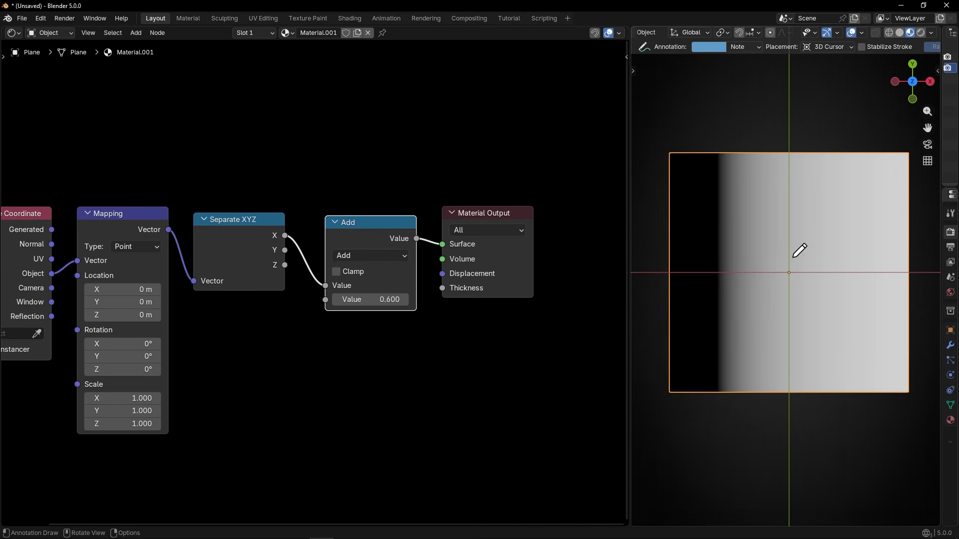
Set the Math node's second value to 0 and change its operation to Less Than.
click(395, 298)
text(0)
key(Return)
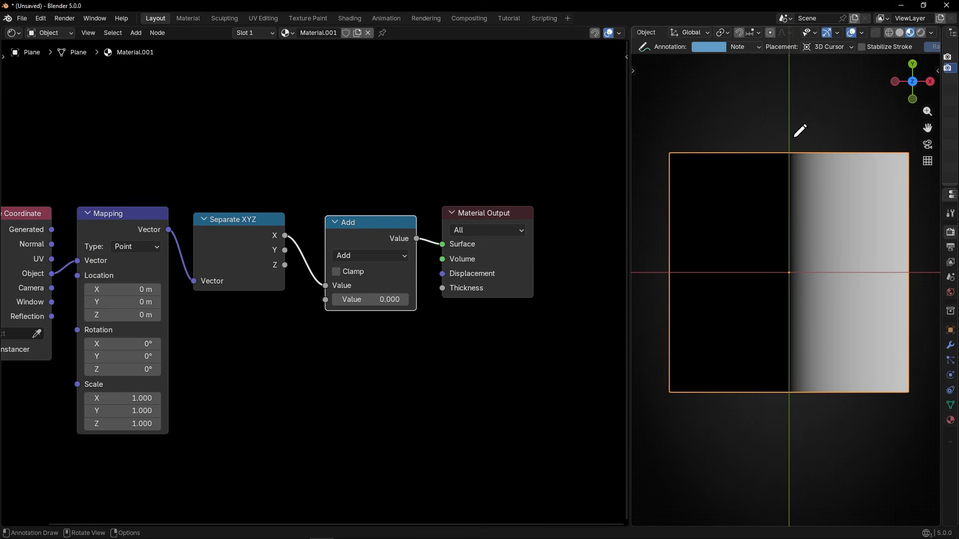
click(378, 256)
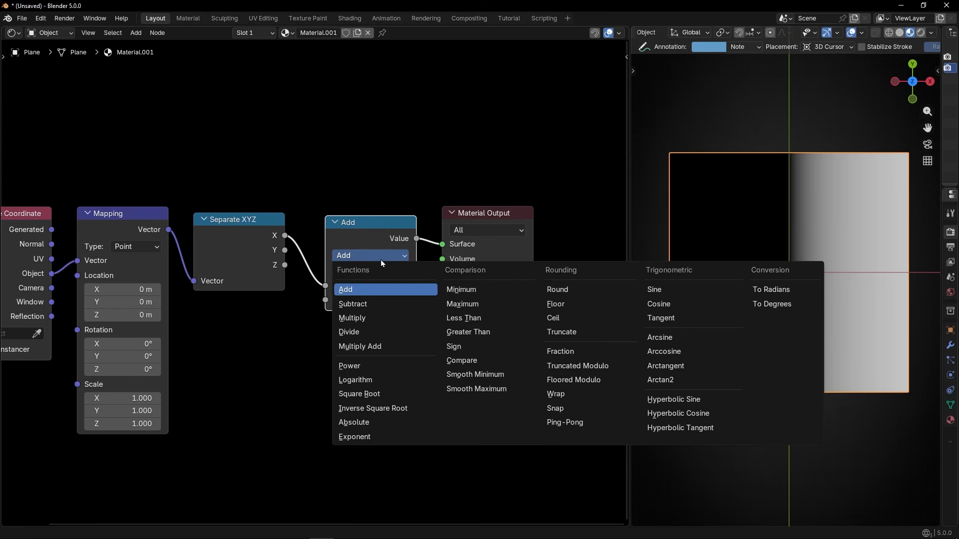
click(462, 320)
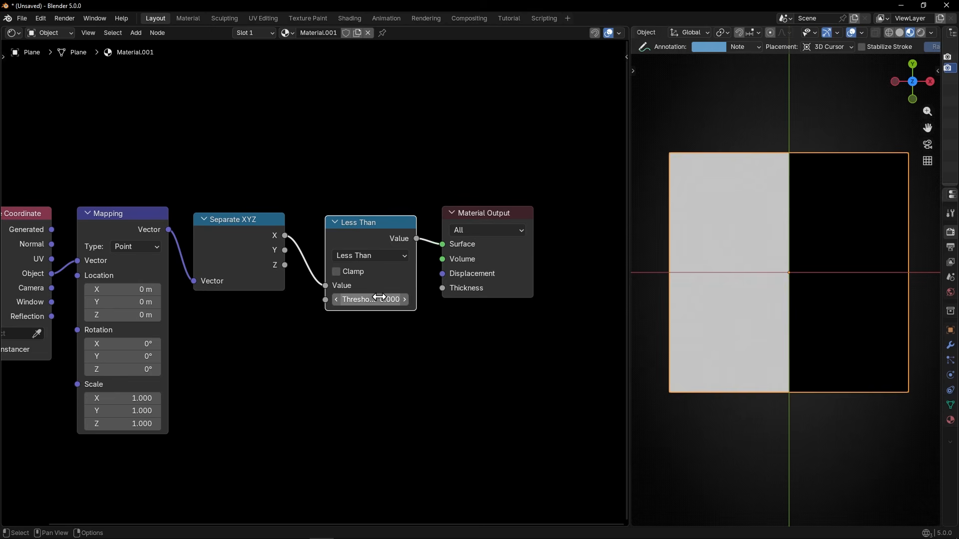
Annotate a 0 above the plane's centre, a line labelled x along the X axis, and an arrow pointing towards negative X.
mouse_move(789, 121)
mouse_down()
mouse_move(779, 131)
mouse_move(788, 126)
mouse_up()
mouse_move(637, 272)
mouse_down()
mouse_move(911, 272)
mouse_move(854, 262)
mouse_move(868, 260)
mouse_up()
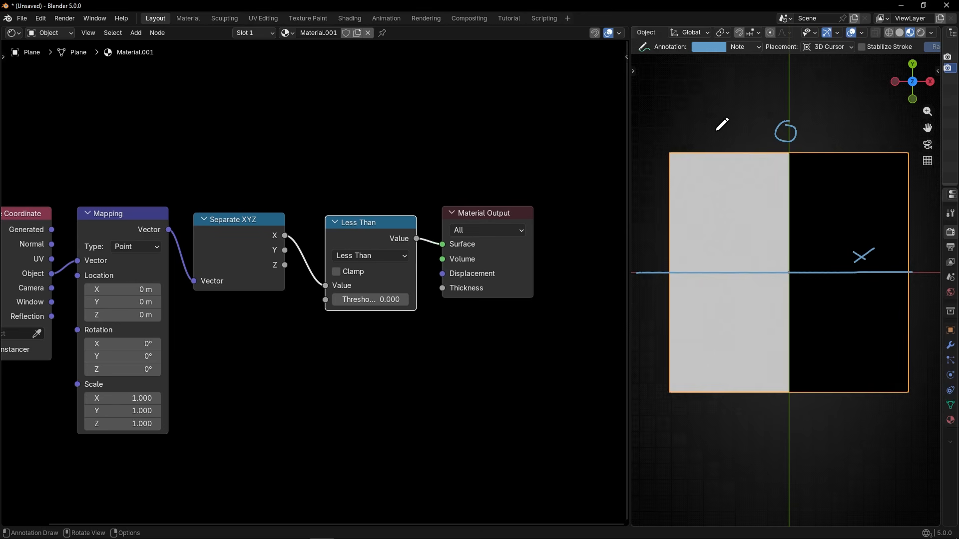
mouse_move(758, 134)
mouse_down()
mouse_move(670, 134)
mouse_move(655, 147)
mouse_up()
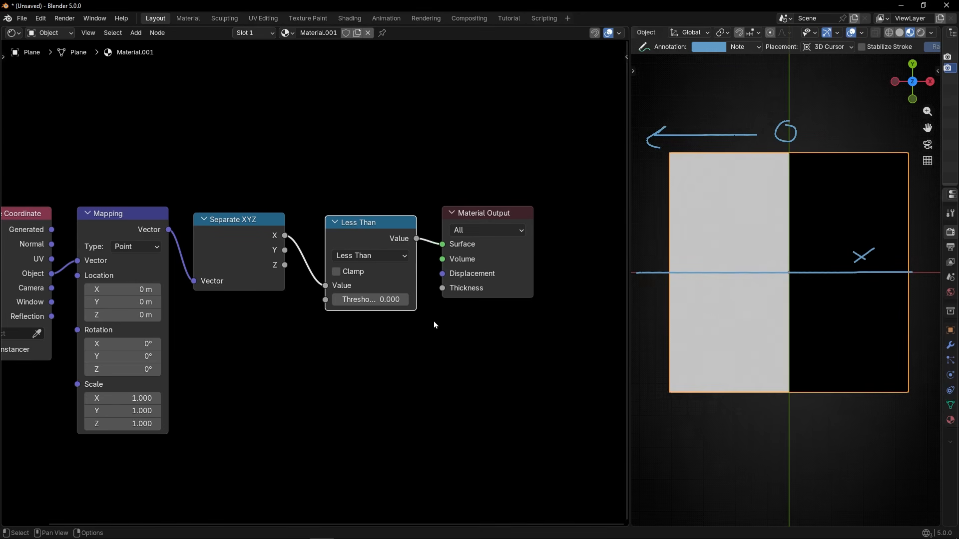
Try shifting the Less Than threshold, then draw a vertical mark on the plane's black half and undo it.
mouse_move(371, 299)
mouse_down()
mouse_move(455, 300)
mouse_move(349, 299)
mouse_up()
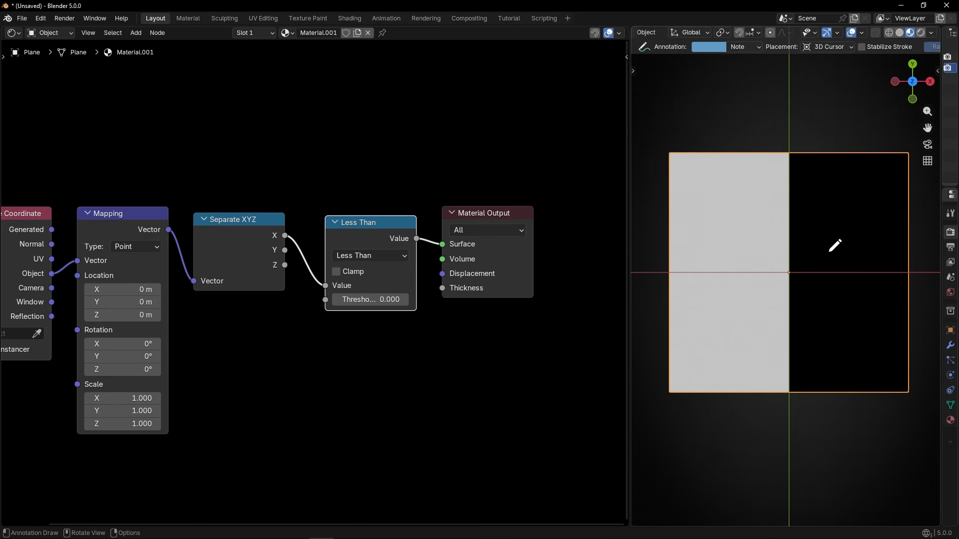
drag(830, 252, 829, 315)
key(ctrl+z)
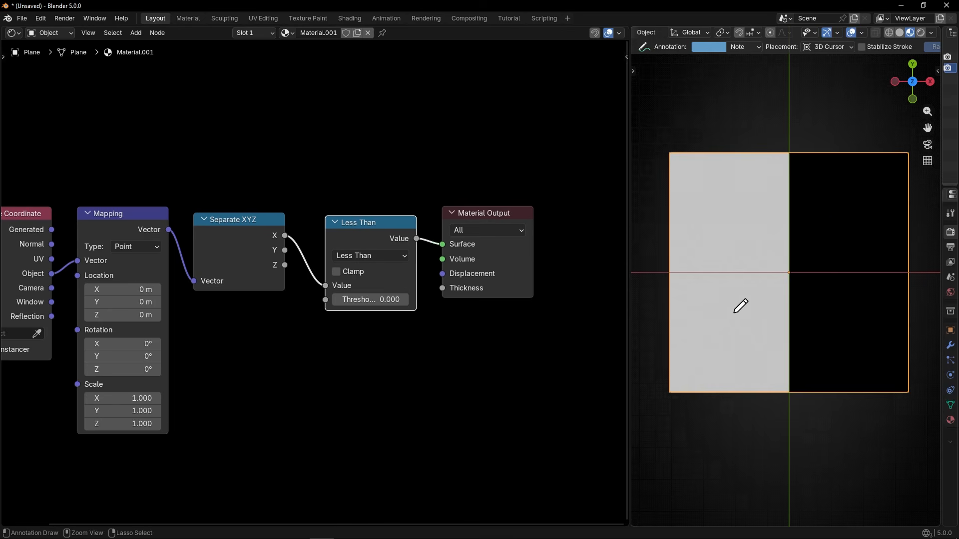
Change the Math node's operation to Greater Than and illustrate it with a 0, an arrow towards positive X and a trial threshold shift.
click(385, 256)
click(471, 332)
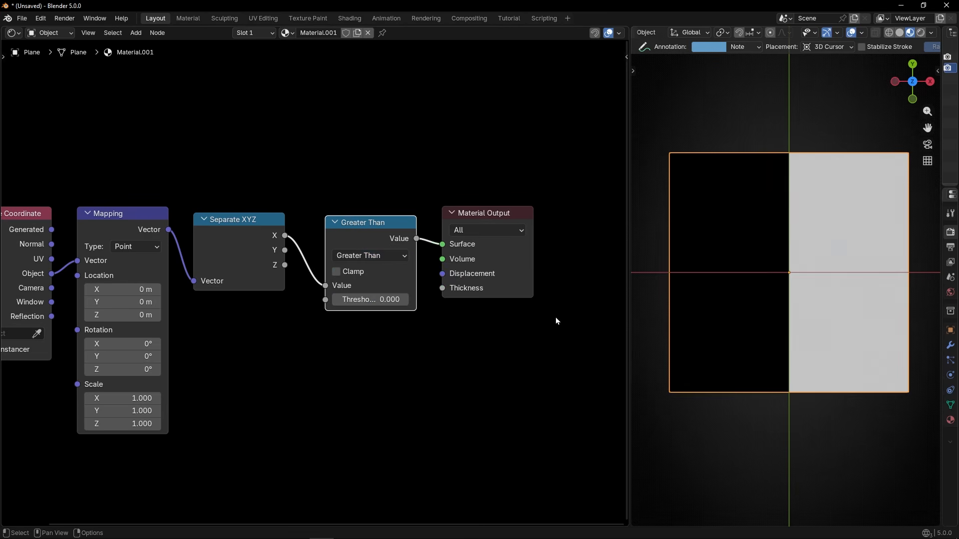
mouse_move(791, 137)
mouse_down()
mouse_move(898, 139)
mouse_move(884, 150)
mouse_up()
mouse_move(788, 114)
mouse_down()
mouse_move(776, 129)
mouse_move(785, 114)
mouse_move(793, 131)
mouse_up()
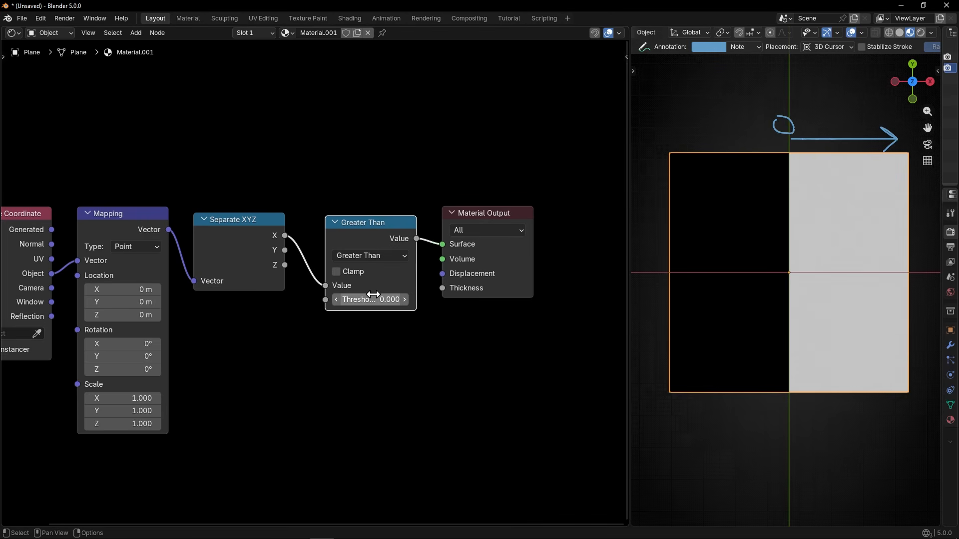
drag(374, 294, 421, 294)
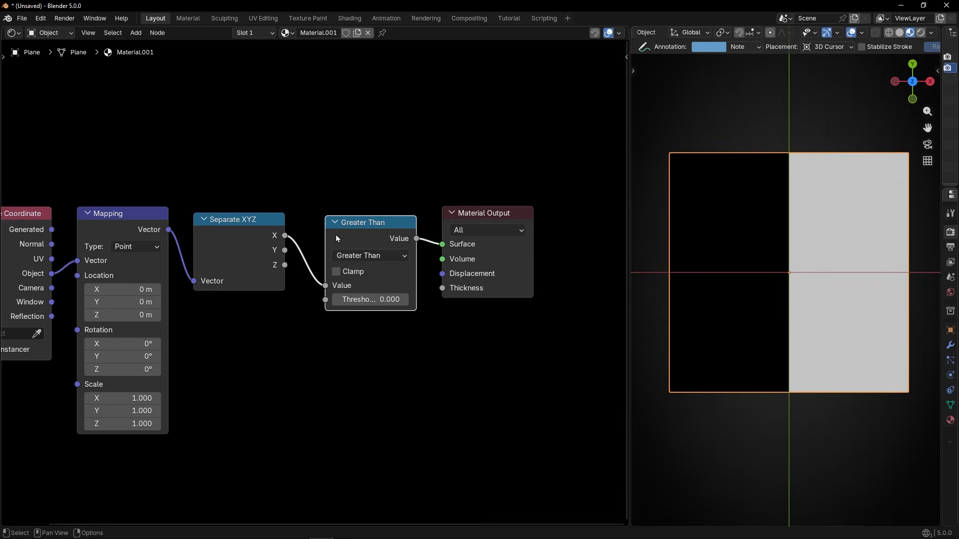
Feed the Separate XYZ node's Y output into the Greater Than node, muting and unmuting that node to compare gradient and mask.
key(m)
key(m)
drag(290, 249, 326, 286)
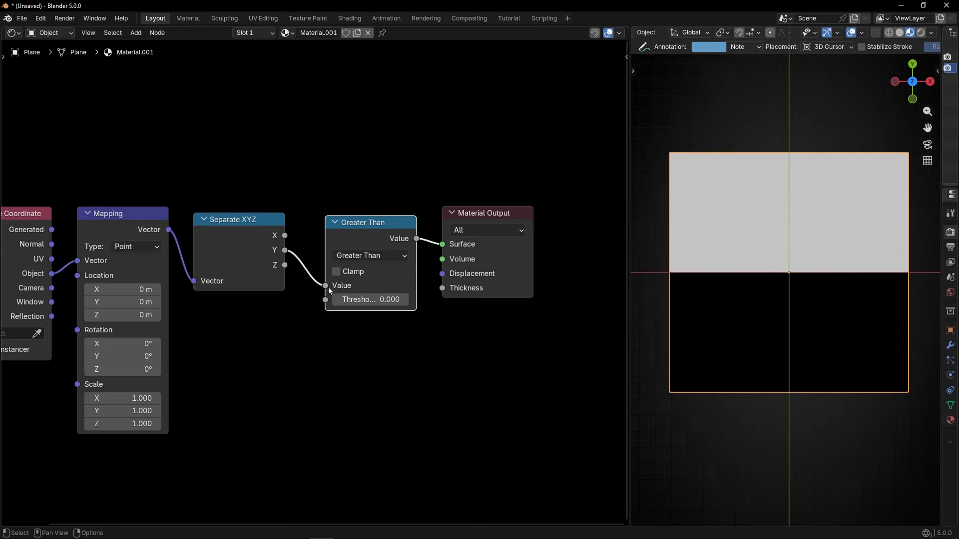
key(m)
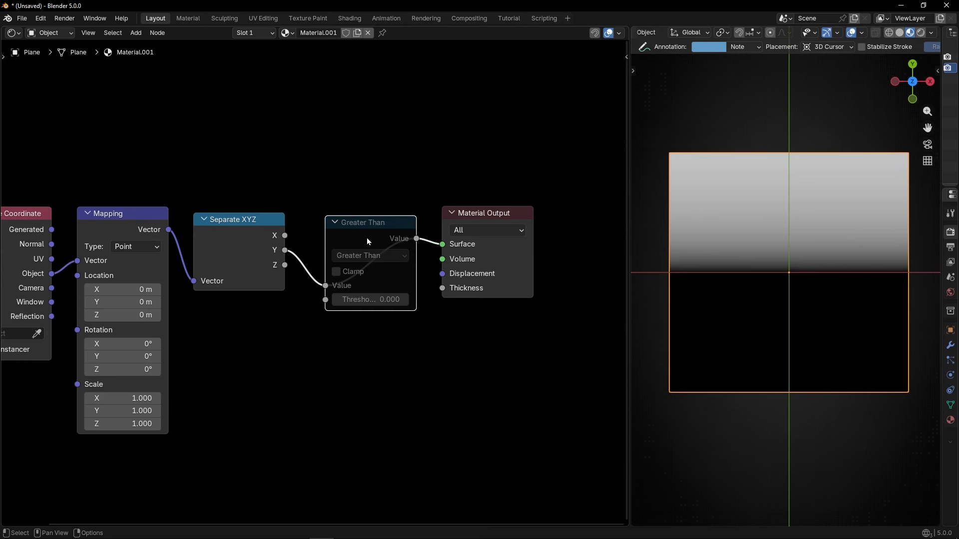
key(m)
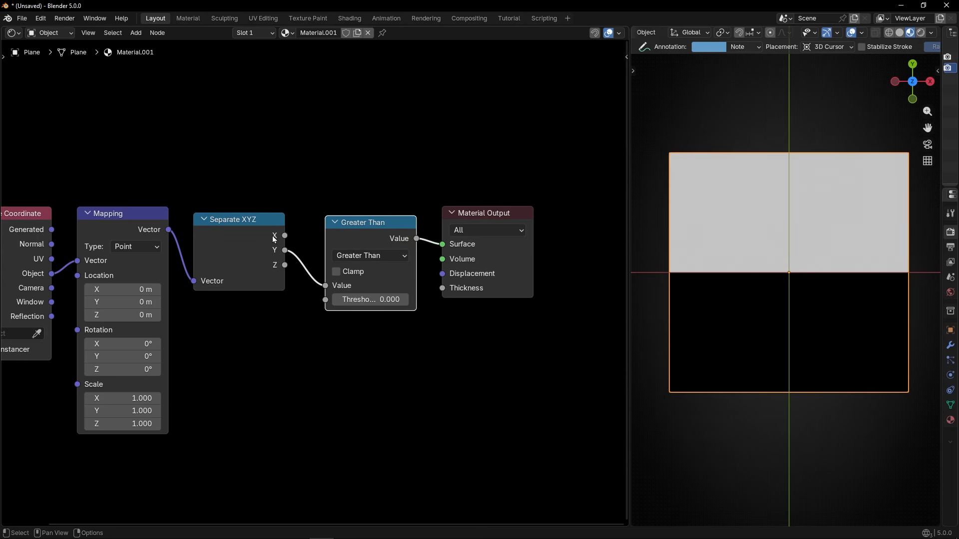
Change the Math node's operation to Add and connect X to its first value and Y to its second value.
click(340, 257)
click(367, 291)
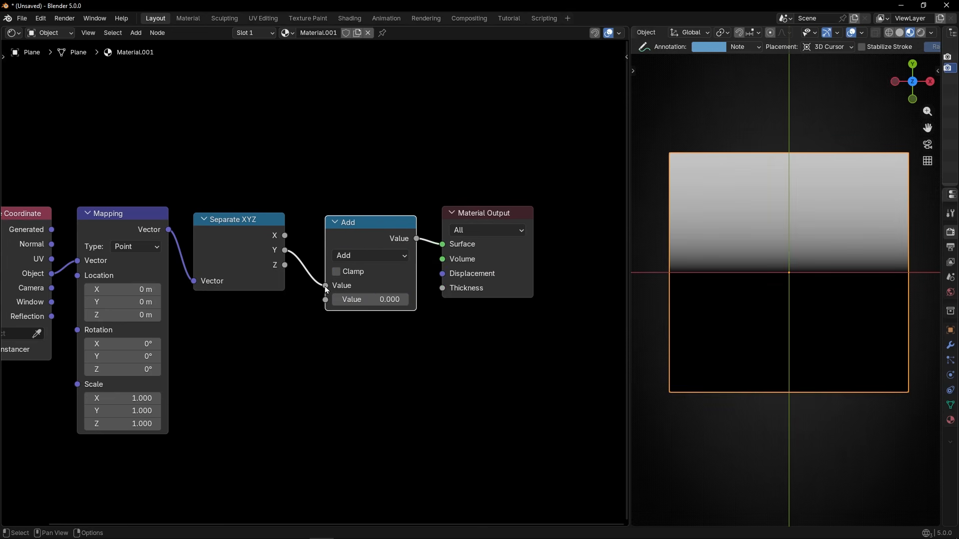
drag(325, 286, 325, 299)
drag(285, 235, 325, 286)
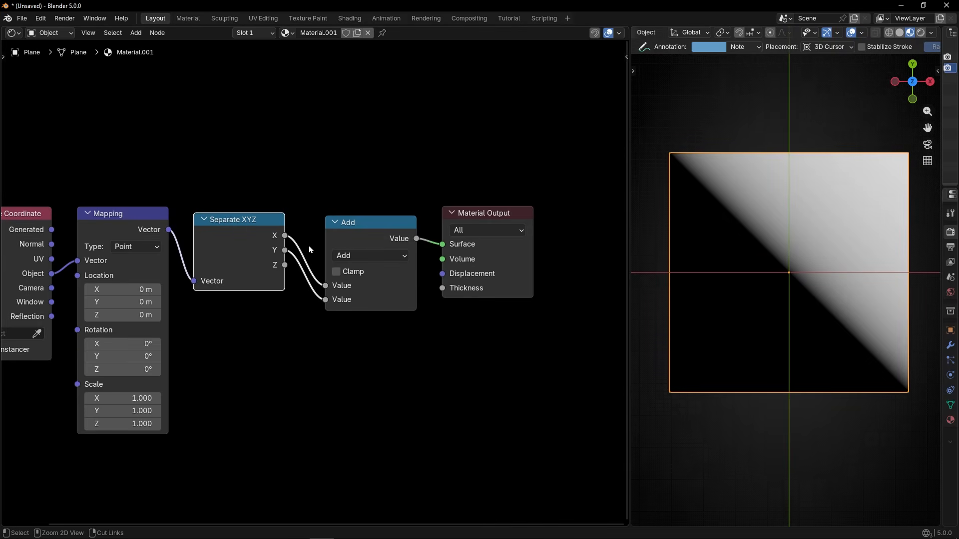
Cut the links into the Add node, preview the X and Y outputs individually, and reconnect both to its two values.
ctrl+right_drag(308, 246, 302, 310)
drag(280, 236, 325, 285)
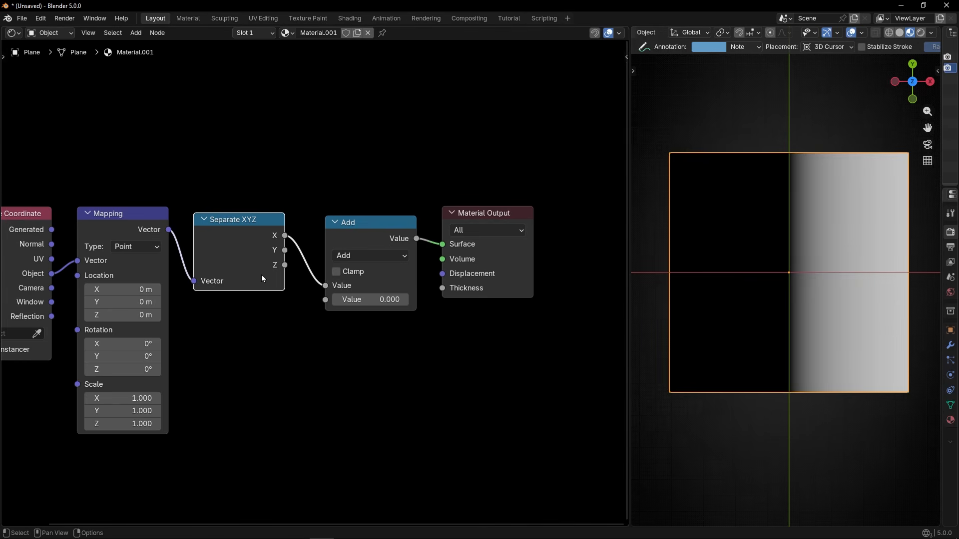
ctrl+right_drag(311, 253, 295, 260)
mouse_move(286, 250)
mouse_down()
mouse_move(325, 286)
mouse_move(292, 244)
mouse_up()
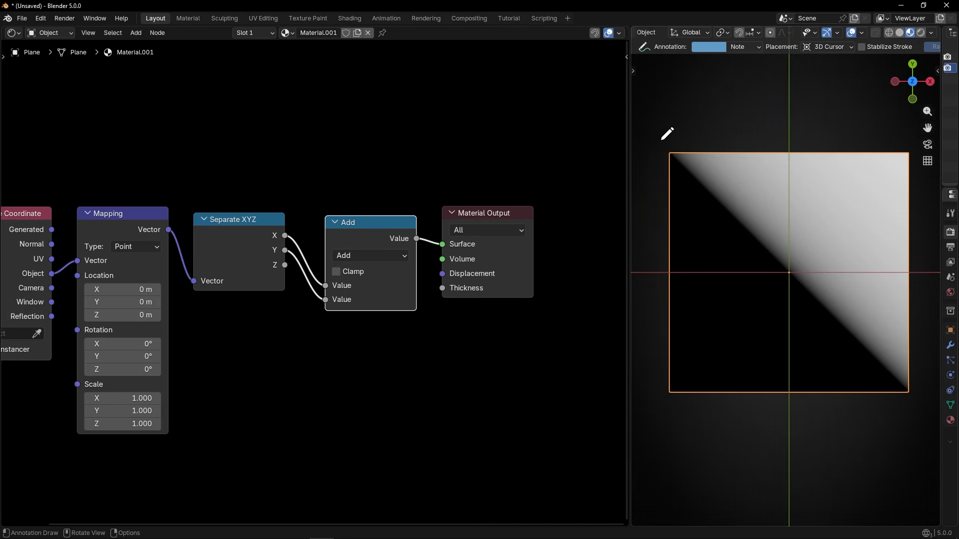
Make room before Material Output, insert a duplicate of the Add node there and set its operation to Greater Than.
click(512, 254)
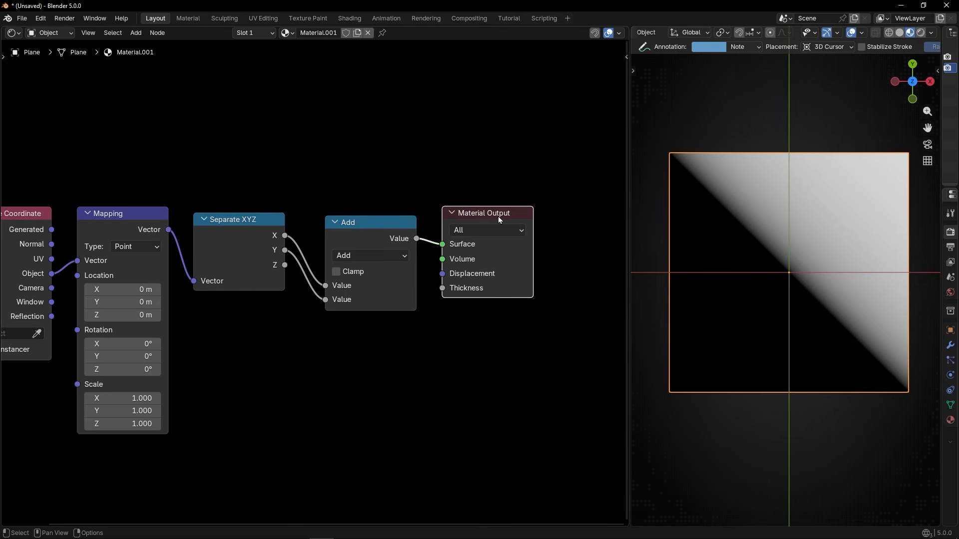
drag(493, 218, 589, 217)
click(381, 226)
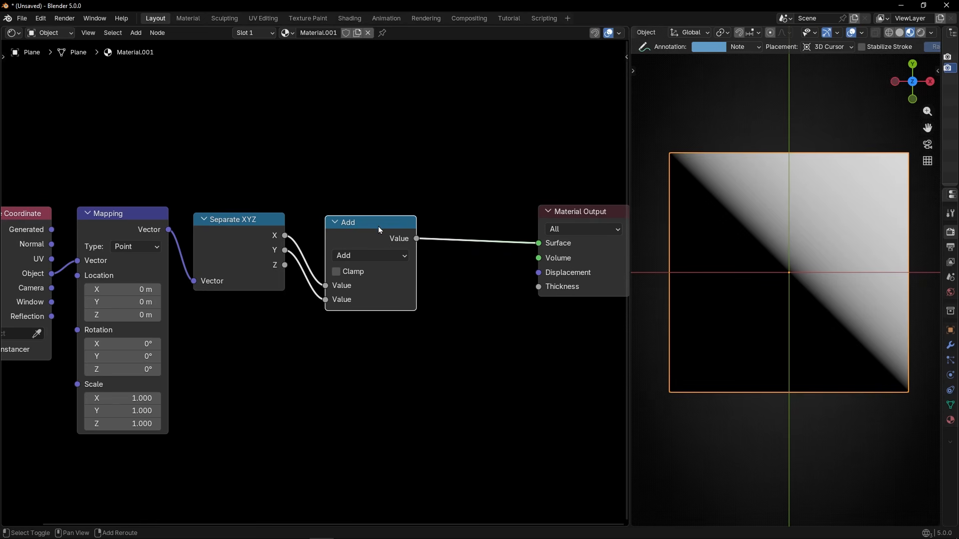
key(shift+d)
click(506, 223)
click(479, 253)
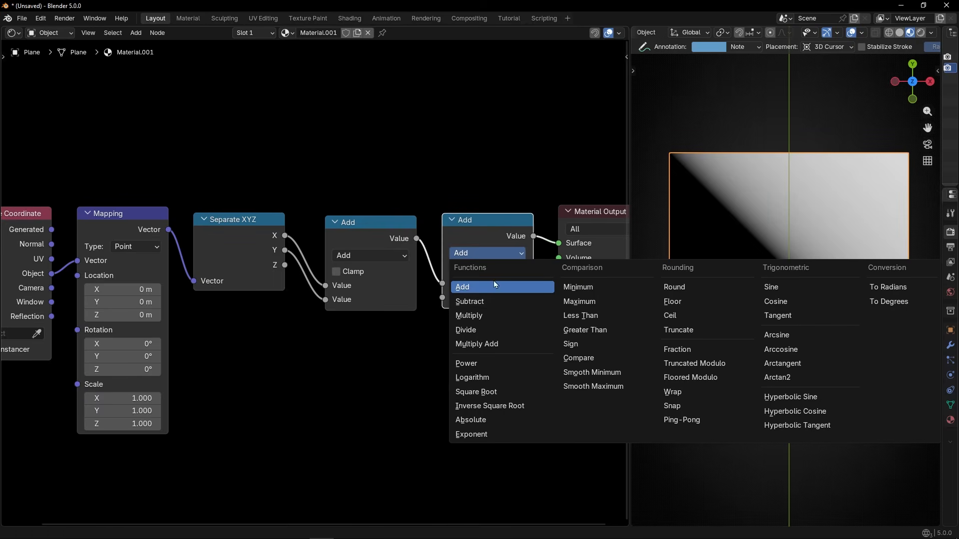
click(591, 330)
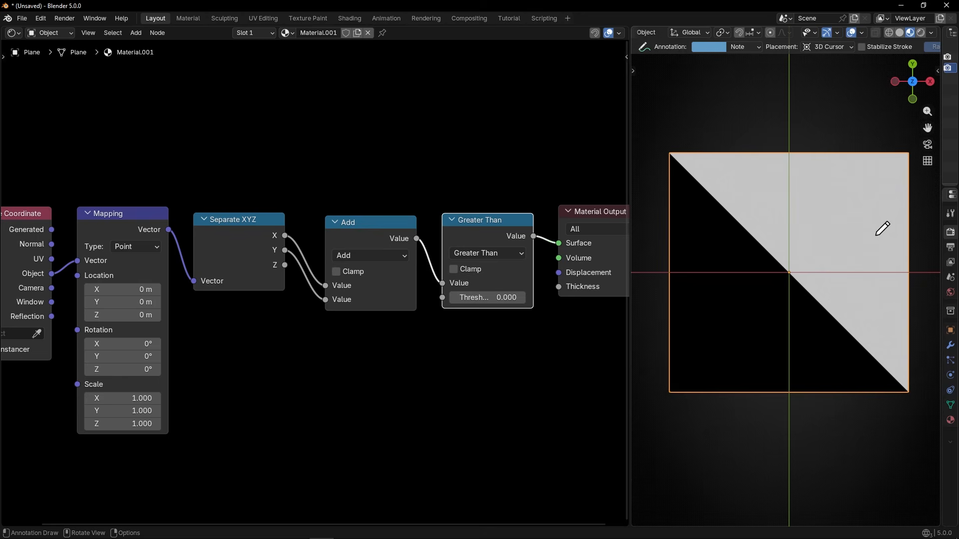
Sketch horizontal, vertical and diagonal arrows across the plane's diagonal mask and erase them.
drag(725, 247, 887, 251)
mouse_move(804, 356)
mouse_down()
mouse_move(811, 253)
mouse_move(795, 214)
mouse_move(836, 229)
mouse_up()
mouse_move(725, 351)
mouse_down()
mouse_move(875, 175)
mouse_move(870, 210)
mouse_up()
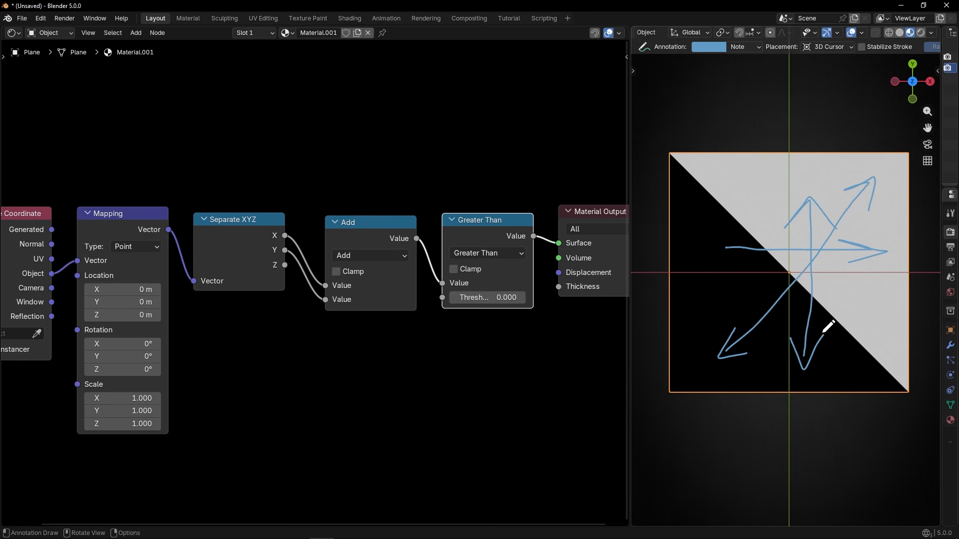
mouse_move(736, 236)
mouse_down()
mouse_move(747, 257)
mouse_move(762, 422)
mouse_move(784, 399)
mouse_up()
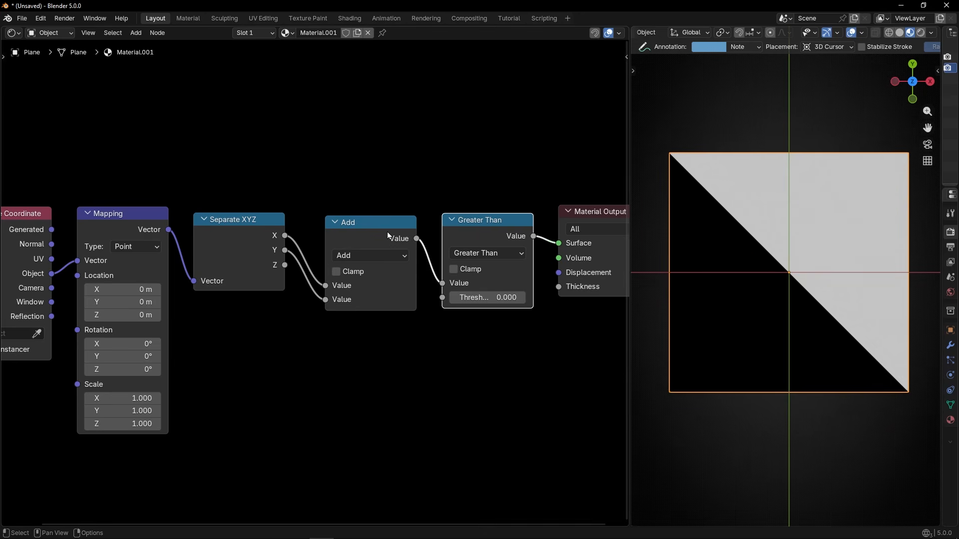
Delete the Add node while keeping its link, and move the Greater Than and Material Output nodes closer to Separate XYZ.
click(386, 232)
key(ctrl+x)
drag(464, 158, 619, 322)
key(g)
click(513, 317)
click(504, 320)
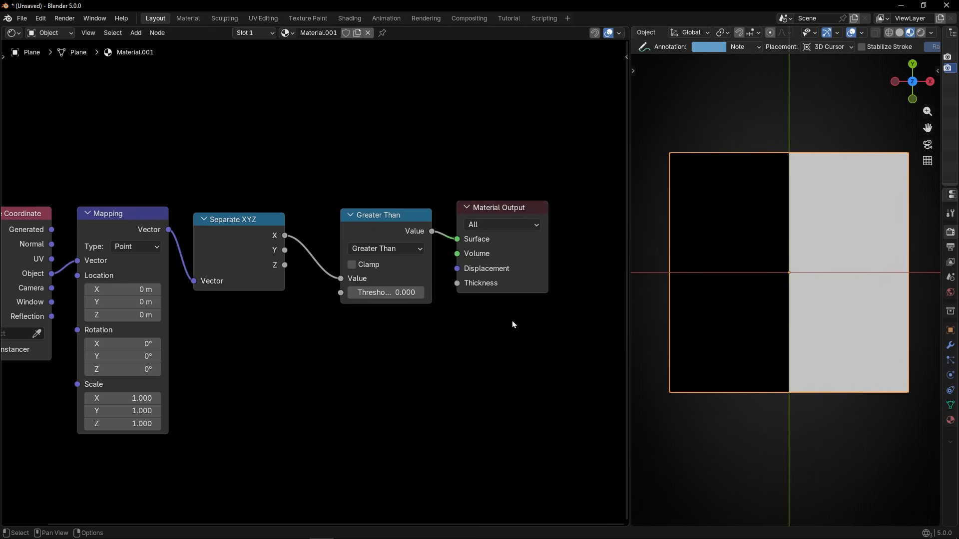
Change the Math node's operation to Compare, annotate a 0 above the plane's centre and set Epsilon to 0.56.
click(413, 249)
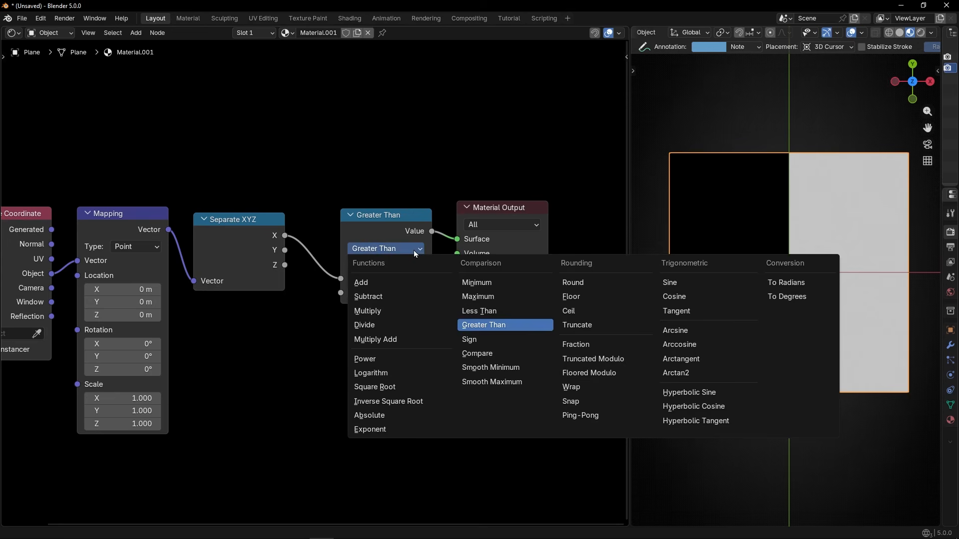
click(476, 354)
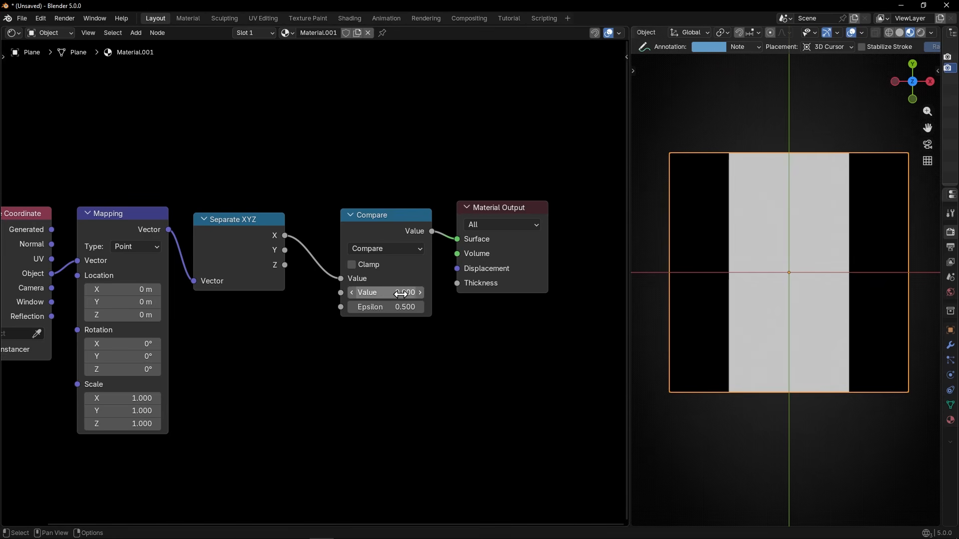
mouse_move(789, 129)
mouse_down()
mouse_move(782, 135)
mouse_move(783, 126)
mouse_up()
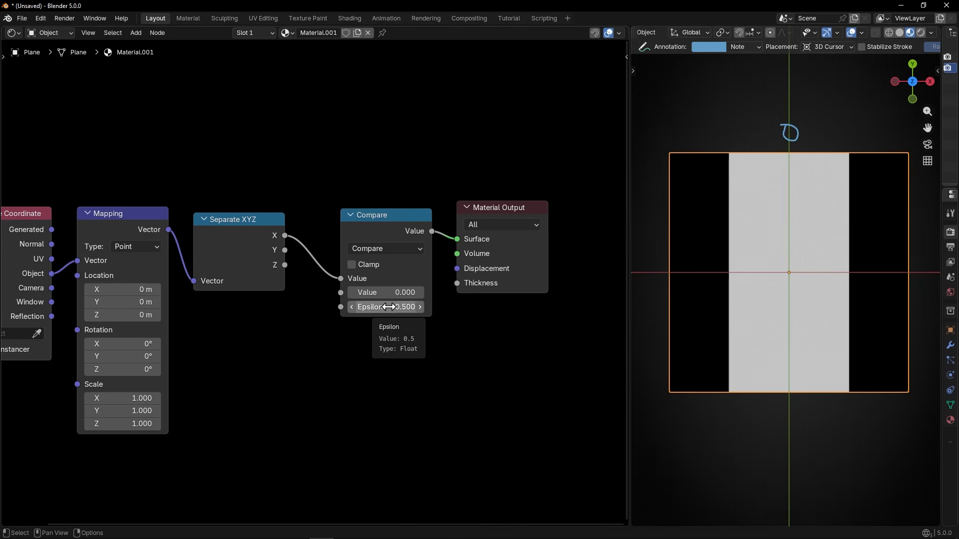
mouse_move(385, 306)
mouse_down()
mouse_move(424, 306)
mouse_move(402, 306)
mouse_up()
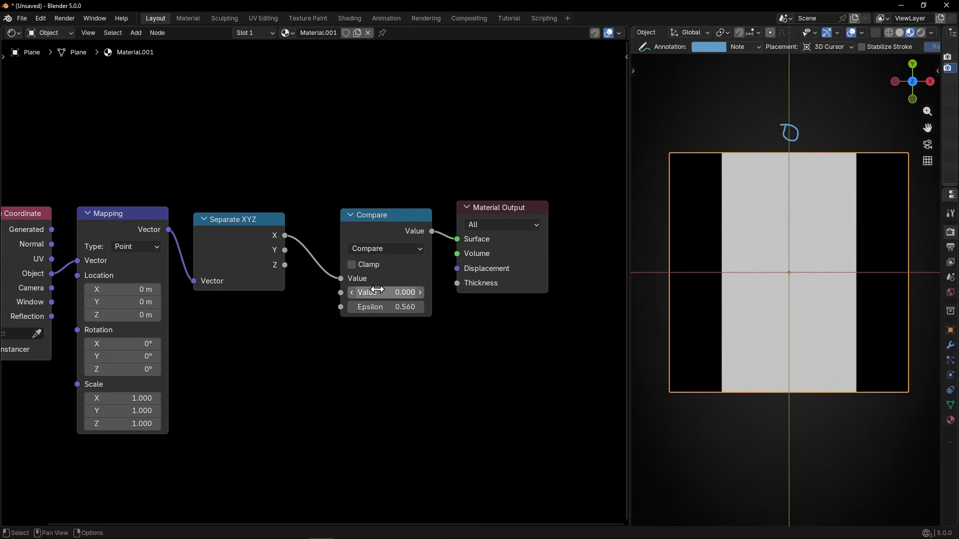
Annotate arrows pointing both ways along X from the 0, and try other settings on the Compare node.
drag(805, 132, 857, 127)
drag(778, 133, 737, 133)
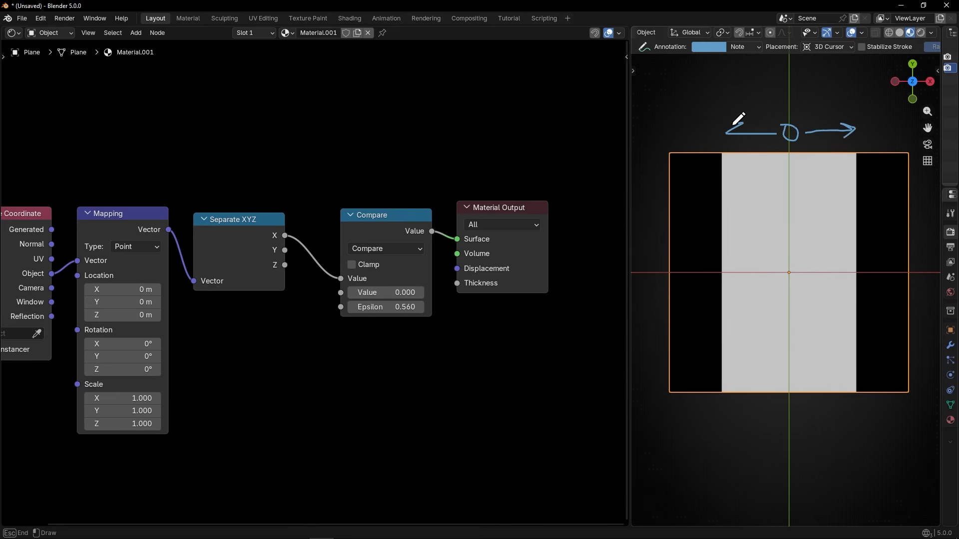
drag(414, 306, 370, 292)
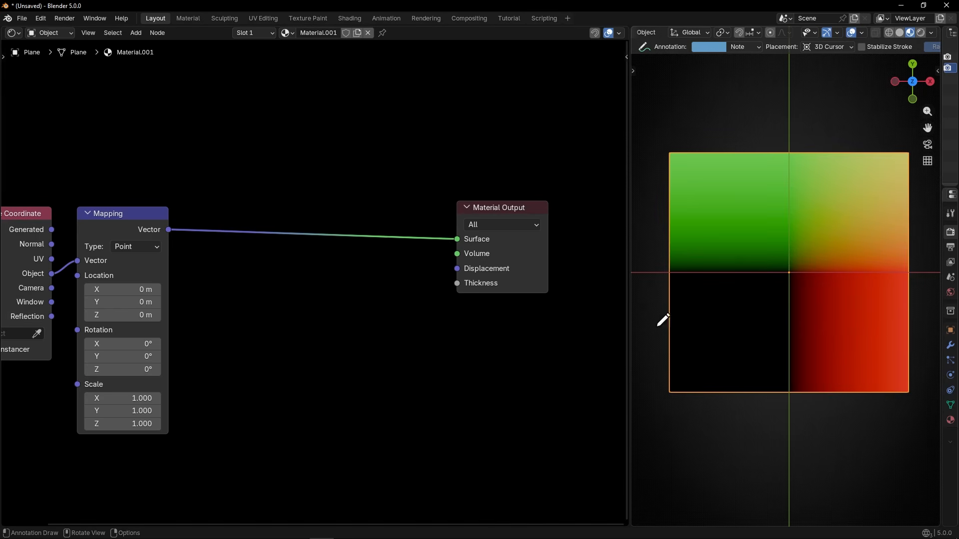
Sketch a temporary mark on the plane and erase it, and insert a Gradient Texture node between Mapping and Material Output.
mouse_move(840, 174)
mouse_down()
mouse_move(773, 164)
mouse_move(804, 163)
mouse_up()
mouse_move(825, 212)
ctrl+mouse_down()
mouse_move(752, 312)
mouse_move(811, 276)
ctrl+mouse_up()
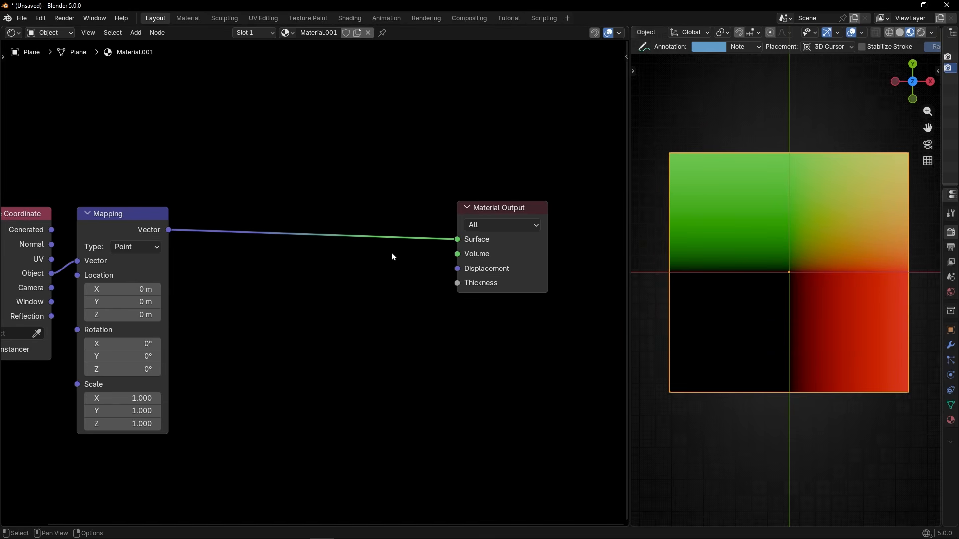
key(shift+a)
text(gradi)
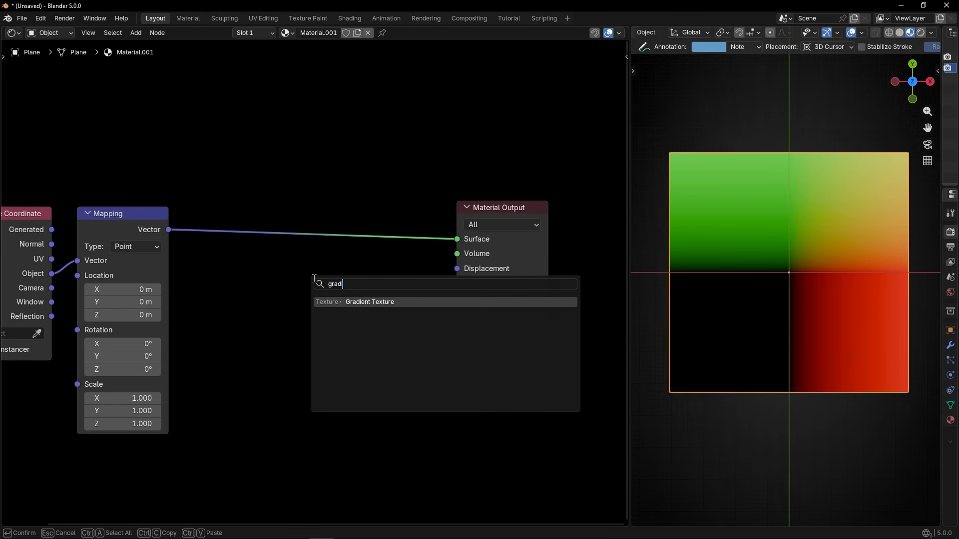
key(Return)
click(266, 216)
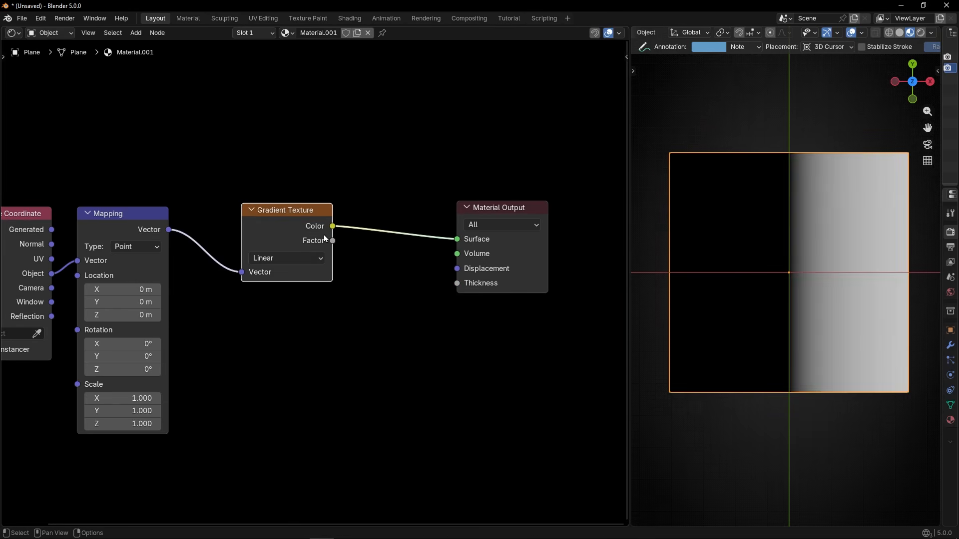
Compare the Gradient Texture's Spherical and Quadratic Sphere types, marking the falloff with an arrow, and leave it on Quadratic Sphere.
click(309, 257)
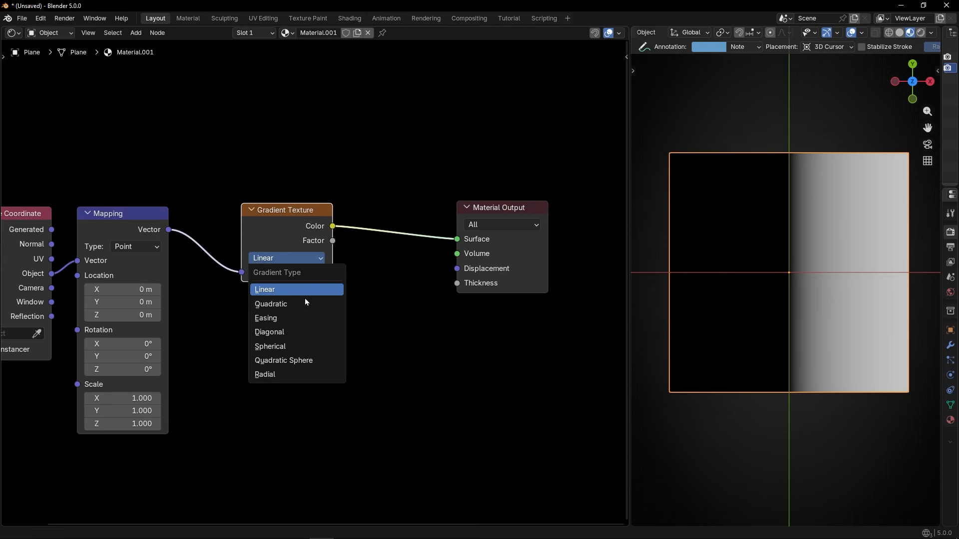
click(284, 344)
click(312, 263)
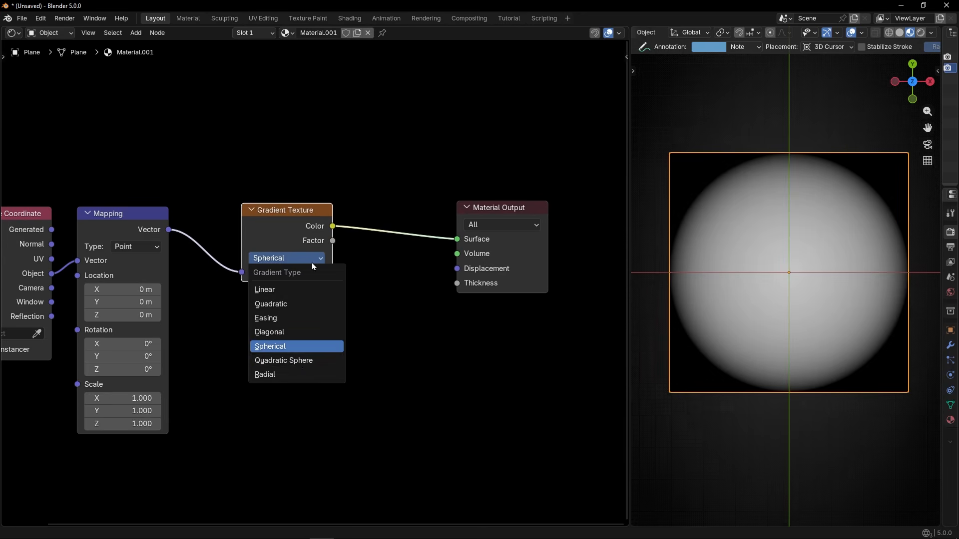
click(301, 360)
mouse_move(709, 202)
mouse_down()
mouse_move(739, 234)
mouse_move(725, 241)
mouse_up()
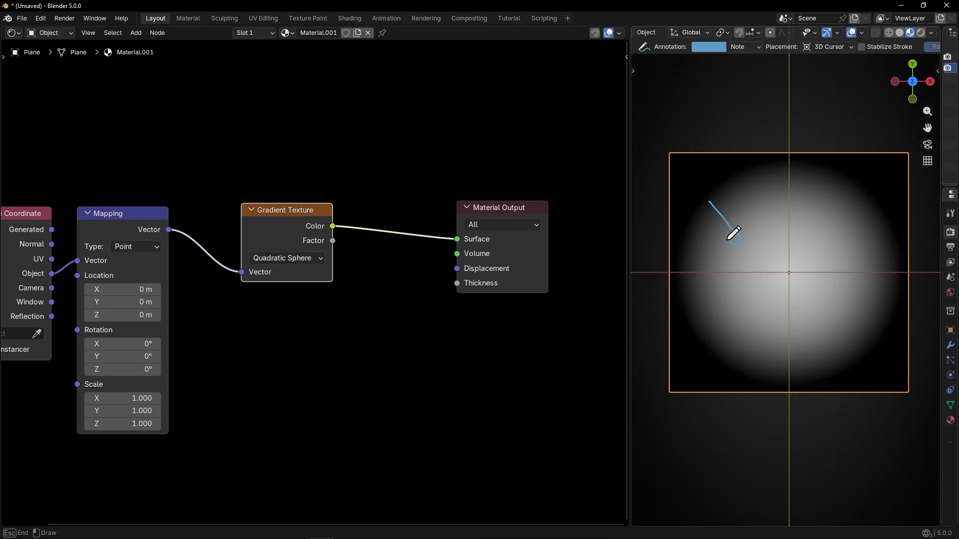
click(306, 259)
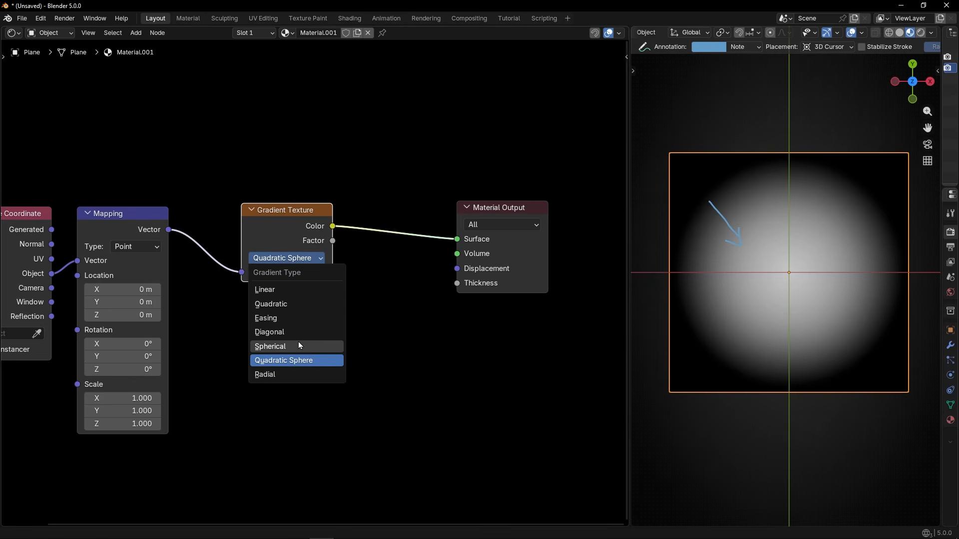
click(295, 346)
click(299, 260)
click(301, 360)
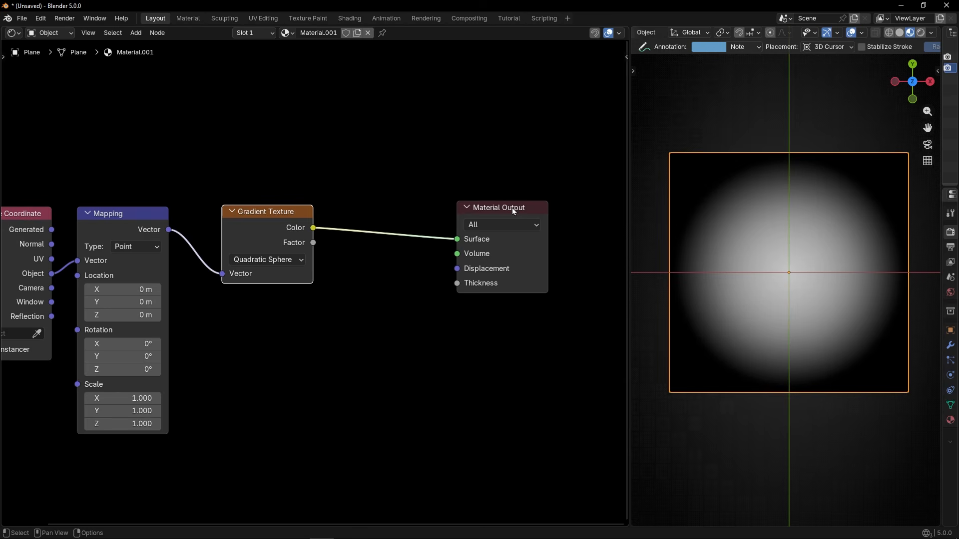
Insert a Math node between Gradient Texture and Material Output, trying Less Than and leaving its operation on Greater Than.
key(shift+a)
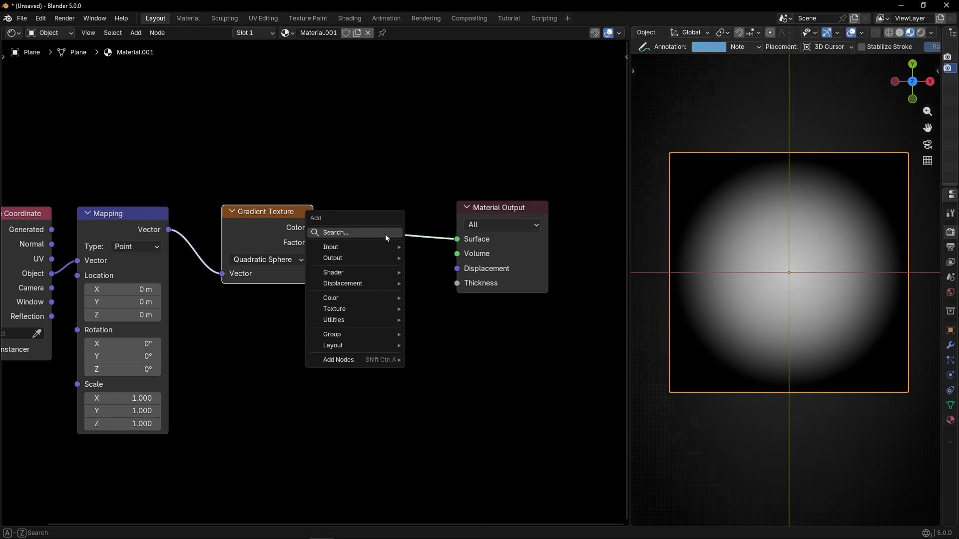
key(q)
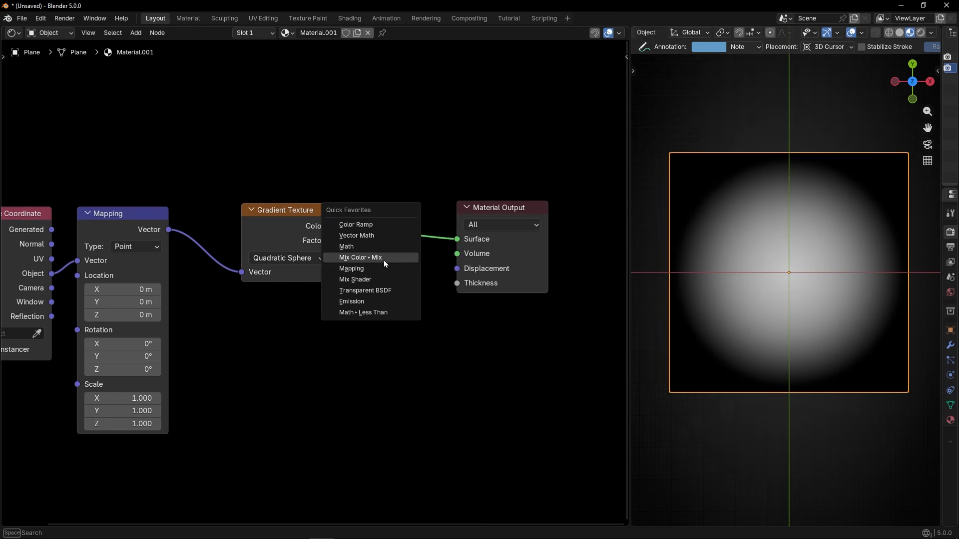
click(380, 248)
click(356, 211)
click(400, 243)
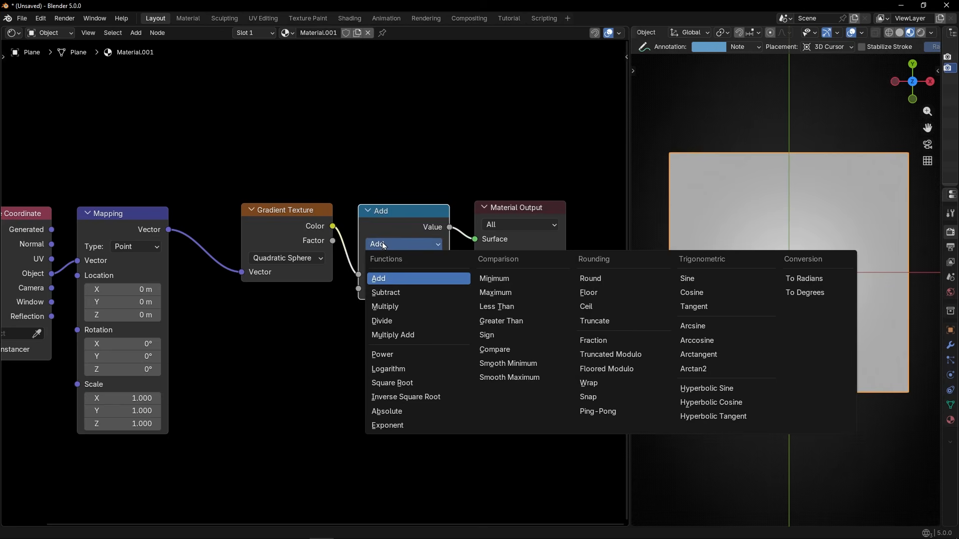
click(496, 306)
click(412, 244)
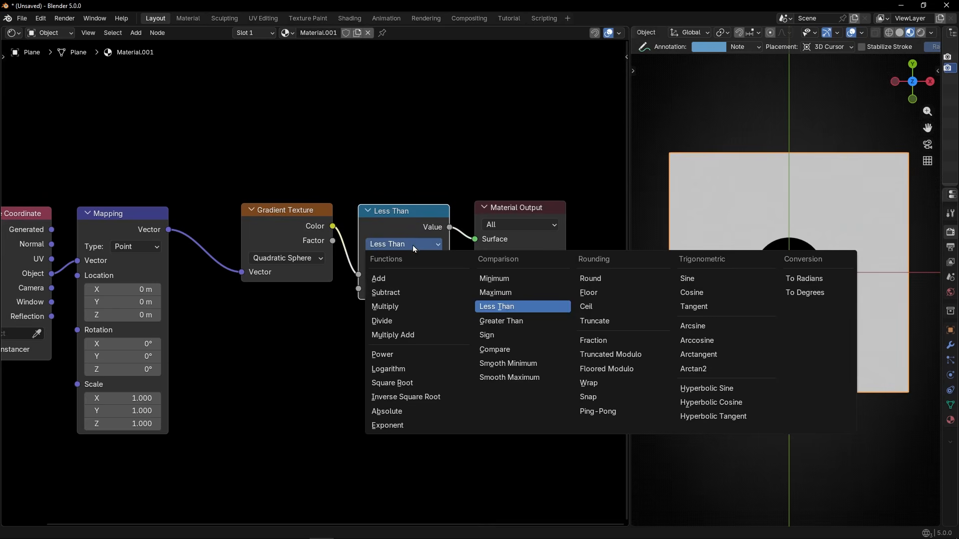
click(497, 321)
Lower the Greater Than node's Threshold to -0.020, sketching a temporary annotation on the plane.
drag(409, 288, 372, 288)
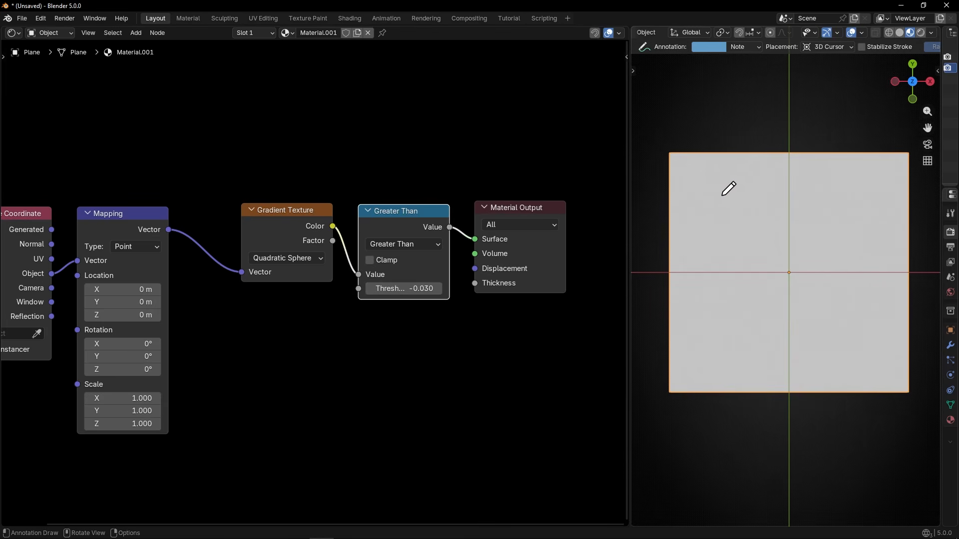
mouse_move(721, 196)
mouse_down()
mouse_move(663, 122)
mouse_move(700, 107)
mouse_move(696, 117)
mouse_up()
mouse_move(404, 288)
mouse_down()
mouse_move(452, 288)
mouse_move(390, 288)
mouse_move(403, 288)
mouse_up()
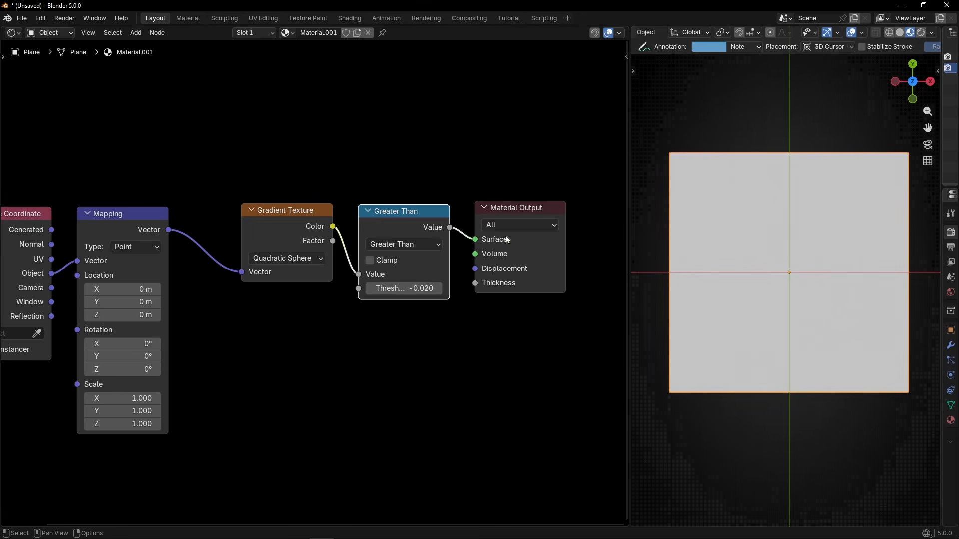
Replace the Gradient Texture with a Vector Math node fed by Mapping and set its operation to Length.
click(300, 209)
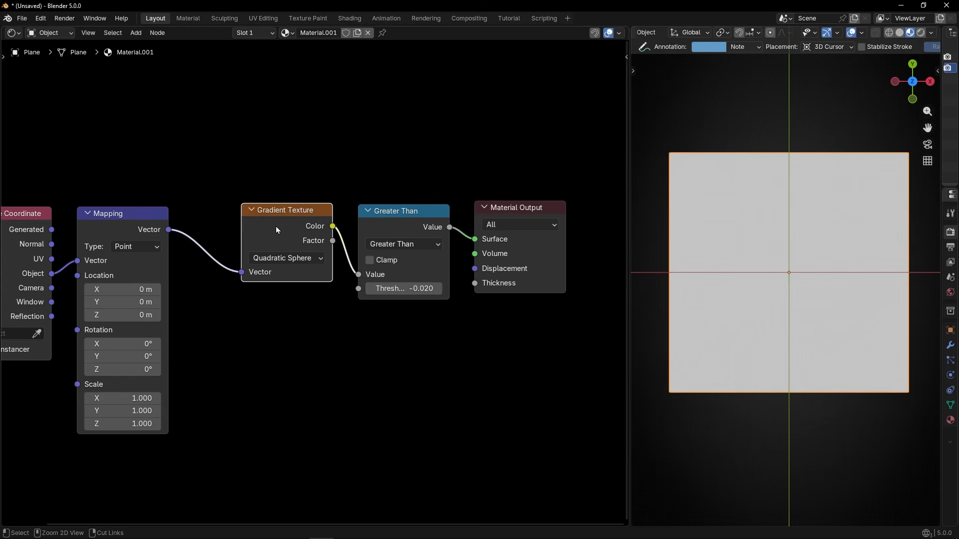
key(Delete)
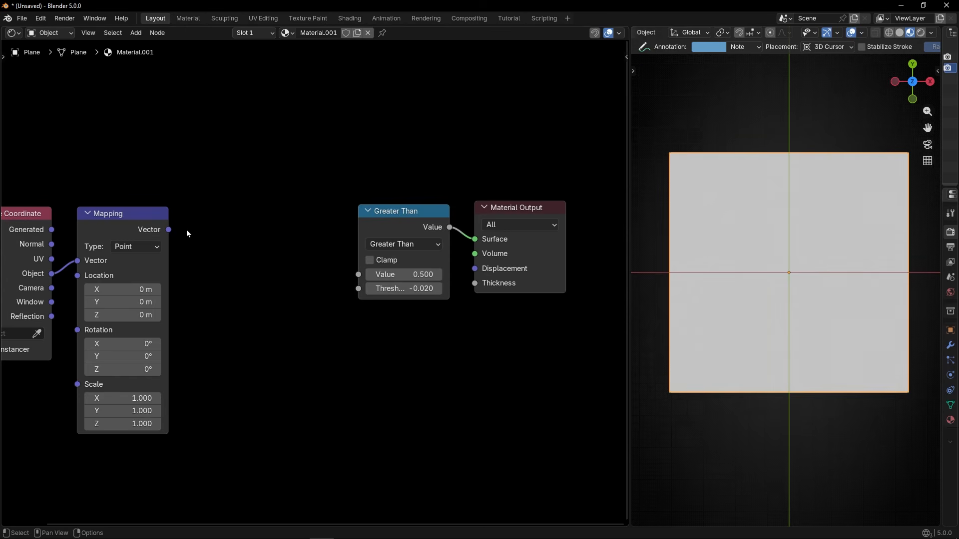
drag(168, 230, 229, 232)
text(vm)
key(Return)
click(229, 232)
click(286, 259)
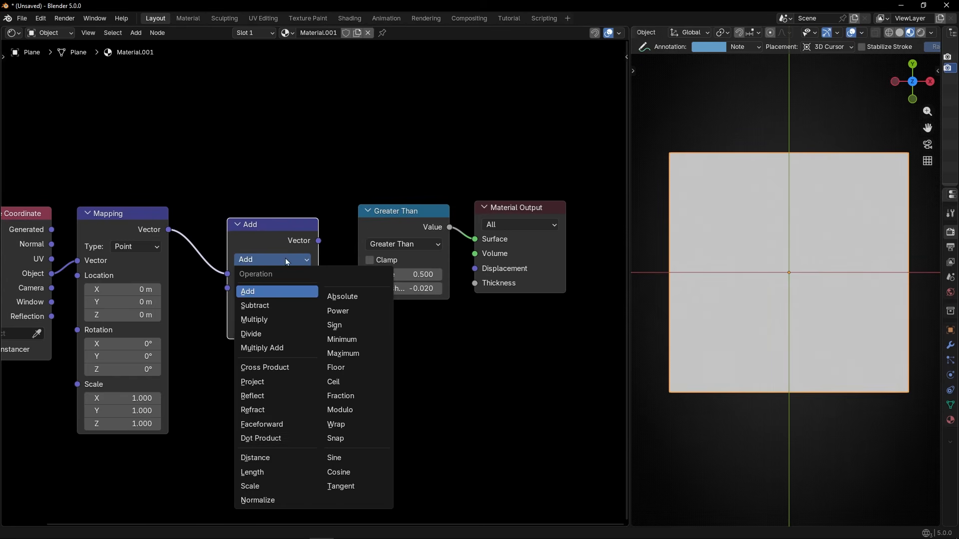
click(270, 473)
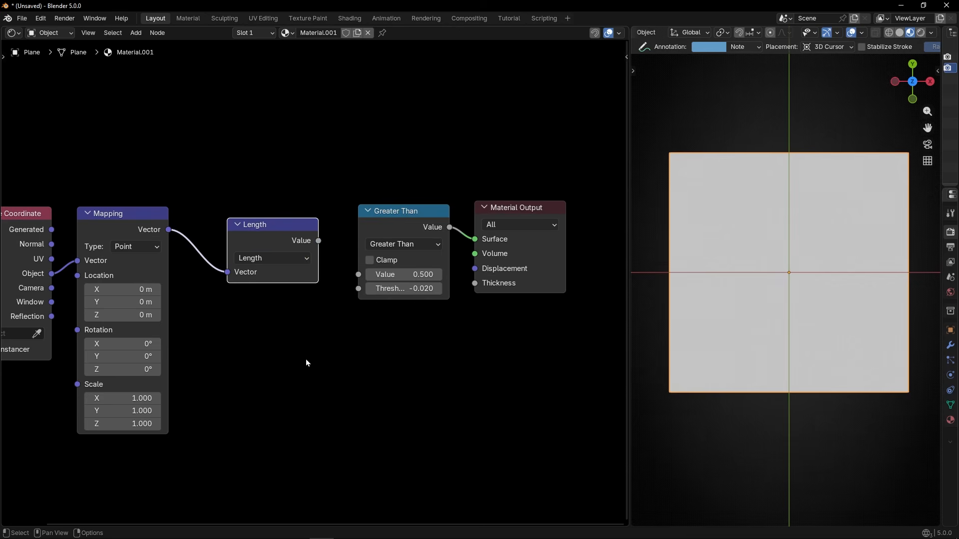
Connect the Length output to the Math node's Value, set Threshold to 0.420 and change the operation to Less Than.
drag(318, 241, 423, 288)
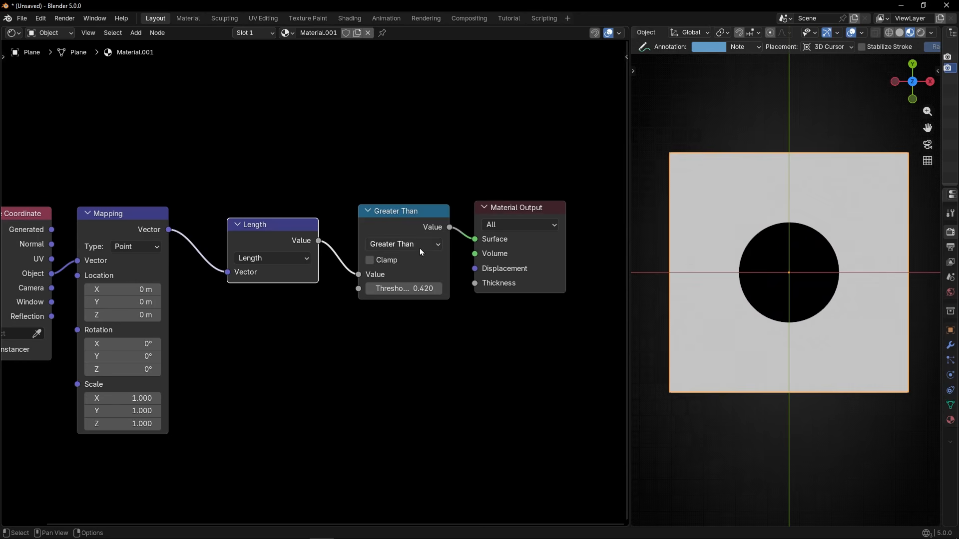
click(419, 244)
click(519, 308)
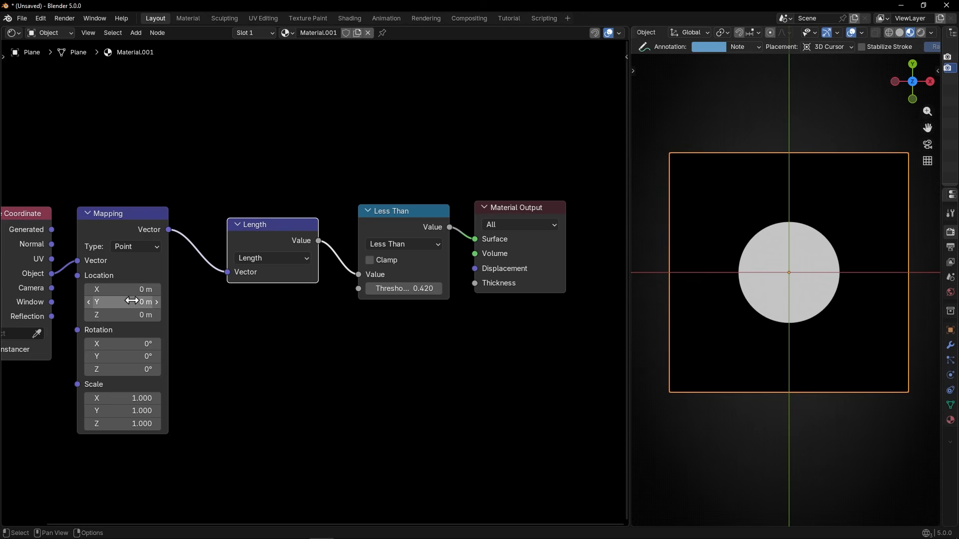
Try a Mapping Location X of -0.15 m, undo it, and set the Less Than node's Threshold to 0.5.
mouse_move(124, 289)
mouse_down()
mouse_move(155, 289)
mouse_move(75, 289)
mouse_move(112, 290)
mouse_up()
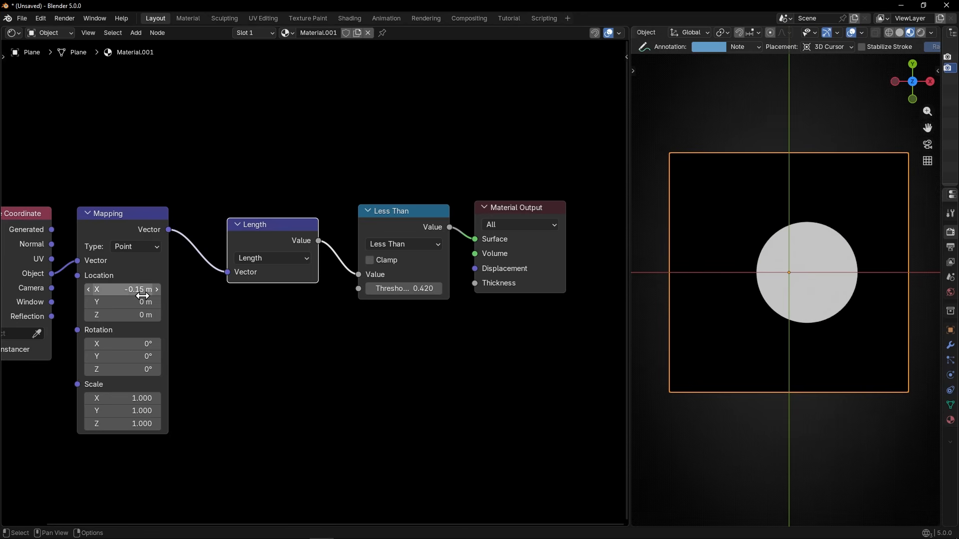
key(ctrl+z)
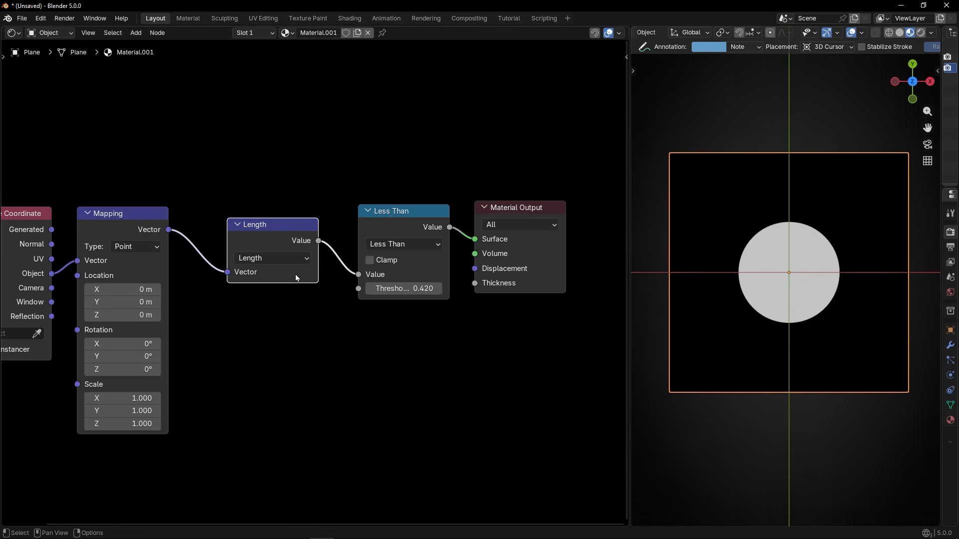
click(405, 288)
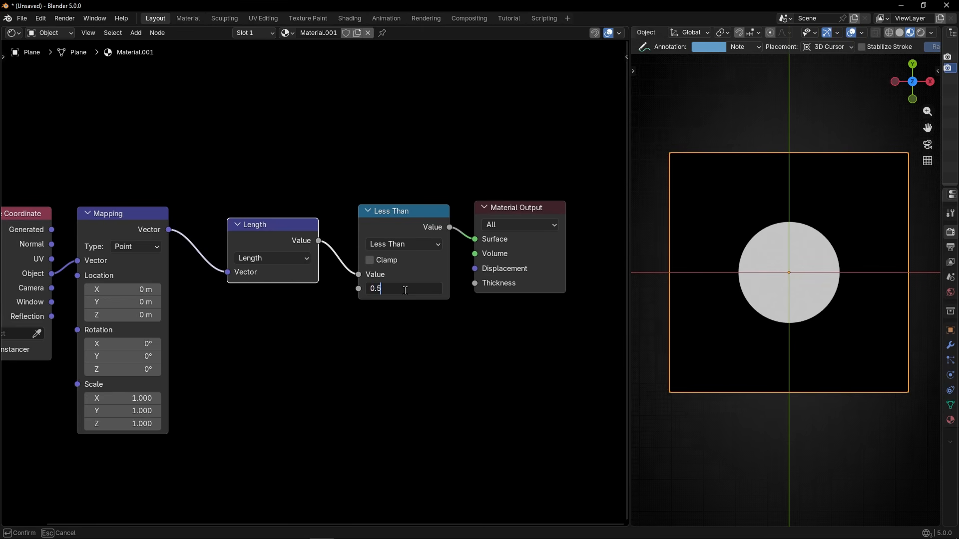
text(0.5)
key(Return)
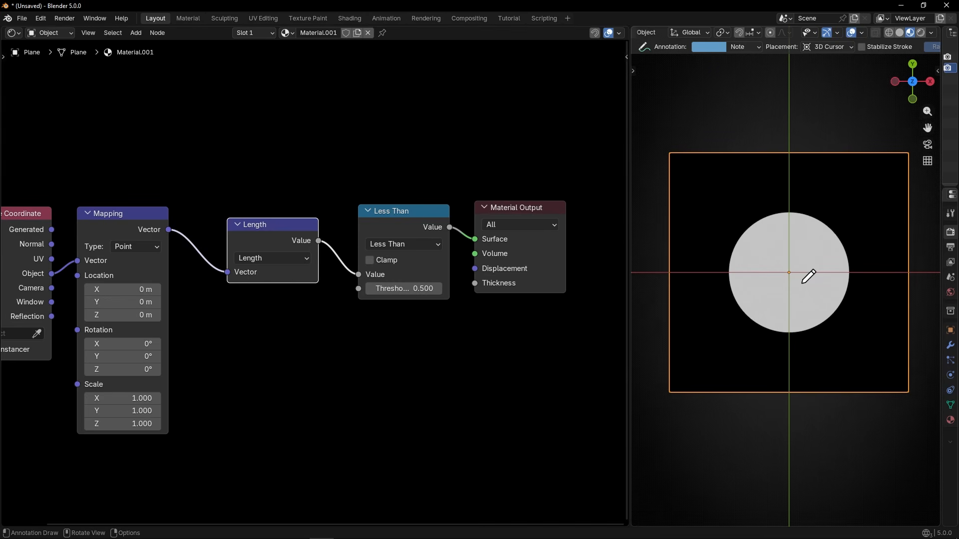
Annotate an arrow from the plane's centre to the circle's edge labelled 0.5, and erase it.
drag(789, 273, 734, 281)
mouse_move(743, 241)
mouse_down()
mouse_move(746, 252)
mouse_move(743, 241)
mouse_move(760, 251)
mouse_move(775, 242)
mouse_move(765, 248)
mouse_up()
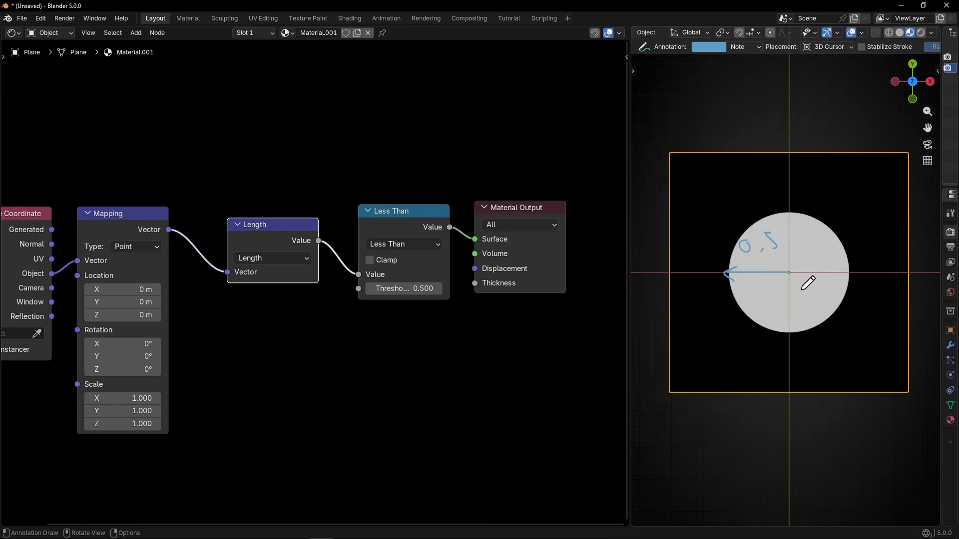
ctrl+drag(799, 282, 783, 219)
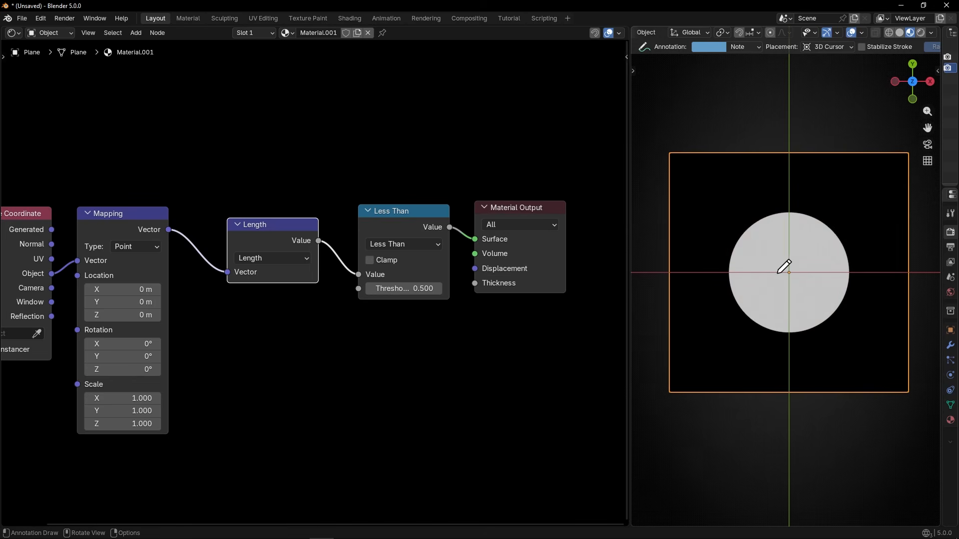
Annotate an arrow from the centre to the plane's edge and a circle spanning the plane, and erase both.
drag(783, 273, 748, 273)
drag(663, 277, 692, 288)
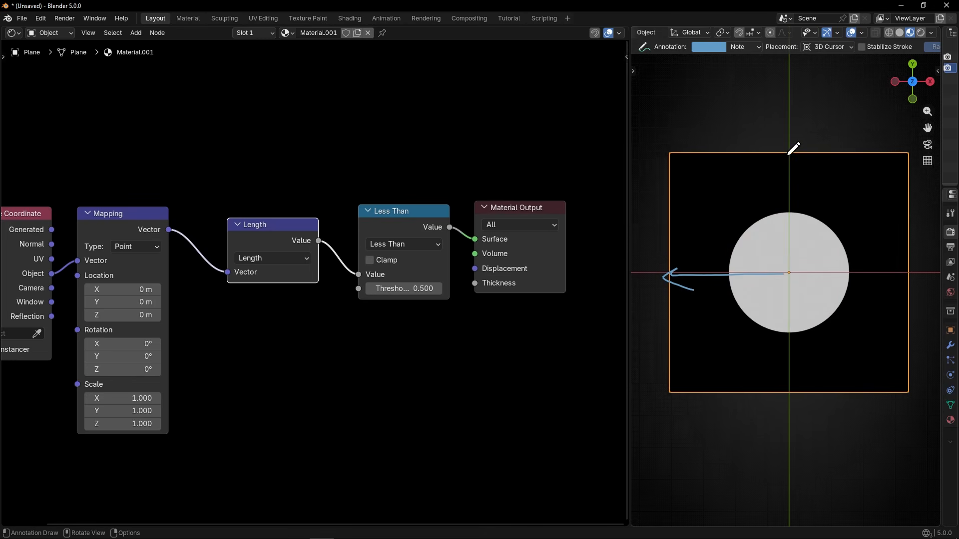
drag(787, 156, 673, 284)
mouse_move(847, 354)
mouse_down()
mouse_move(807, 156)
mouse_move(769, 155)
mouse_up()
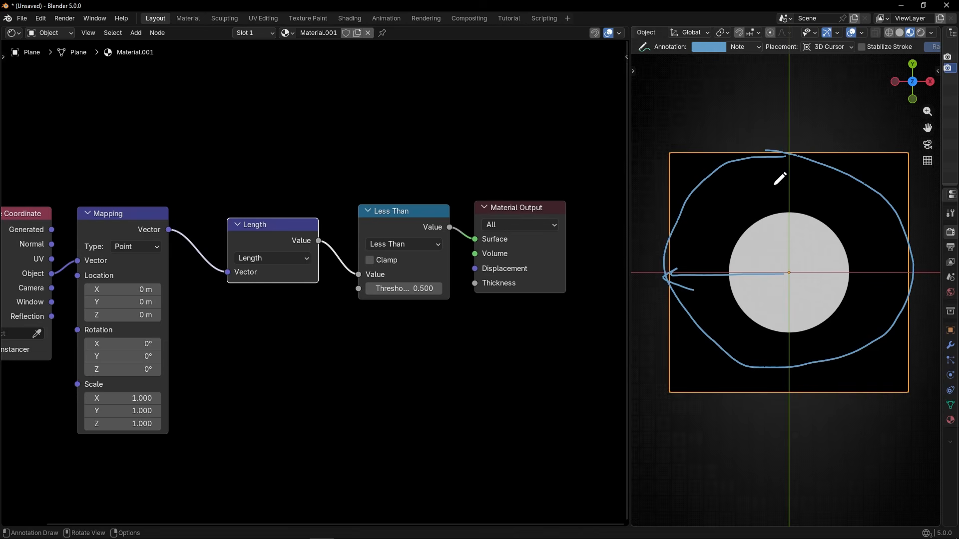
mouse_move(752, 187)
ctrl+mouse_down()
mouse_move(820, 321)
mouse_move(858, 225)
ctrl+mouse_up()
Set the Less Than node's Threshold to 1, raise it to 1.120 and reduce it to 0.840.
click(400, 288)
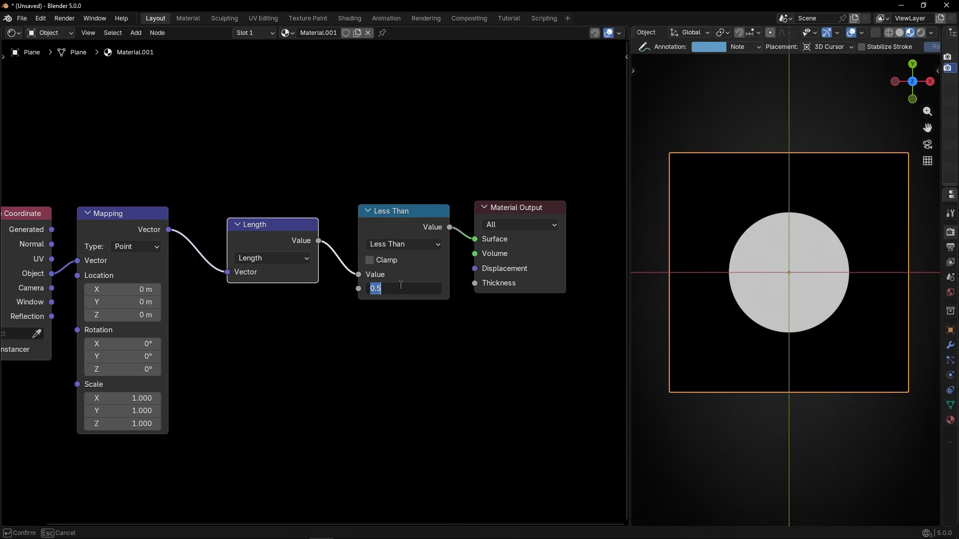
key(Return)
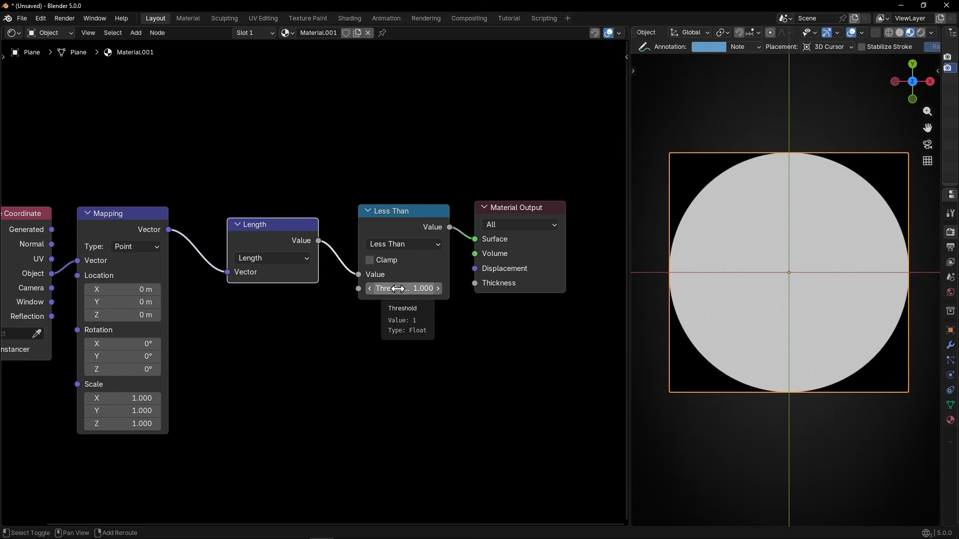
drag(382, 289, 388, 289)
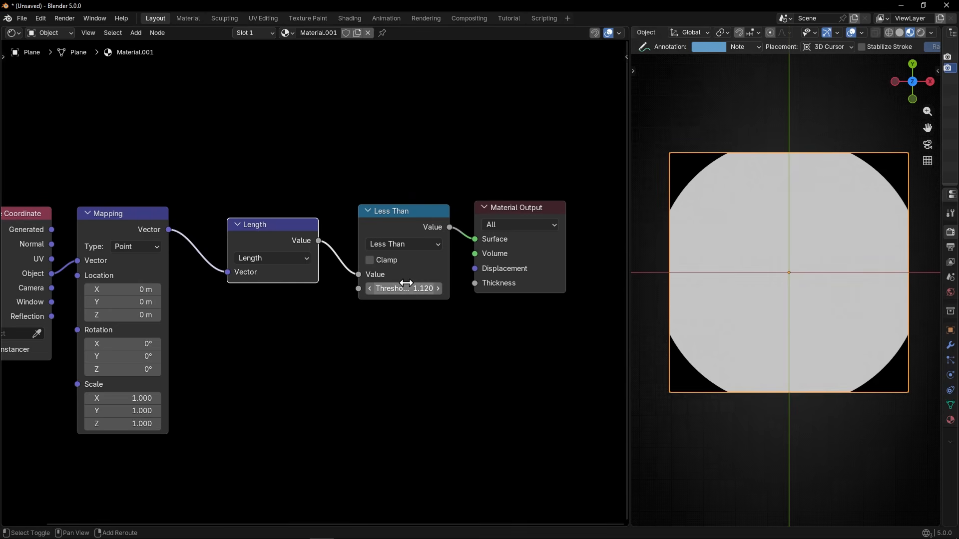
mouse_move(405, 289)
mouse_down()
mouse_move(424, 288)
mouse_move(377, 288)
mouse_move(409, 288)
mouse_move(386, 289)
mouse_move(394, 289)
mouse_up()
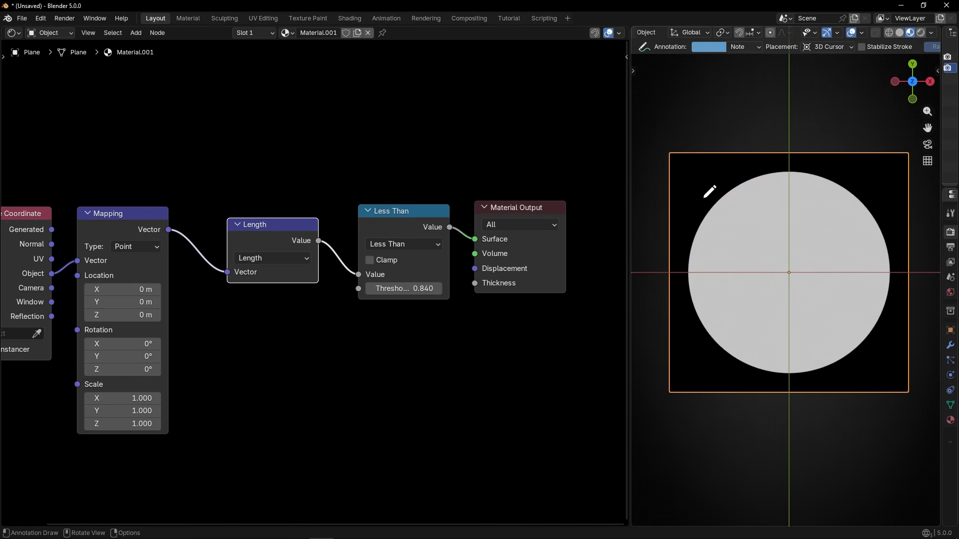
Switch the Math node to Compare, narrow Epsilon to form a thin ring and set Value to 0.590.
click(395, 244)
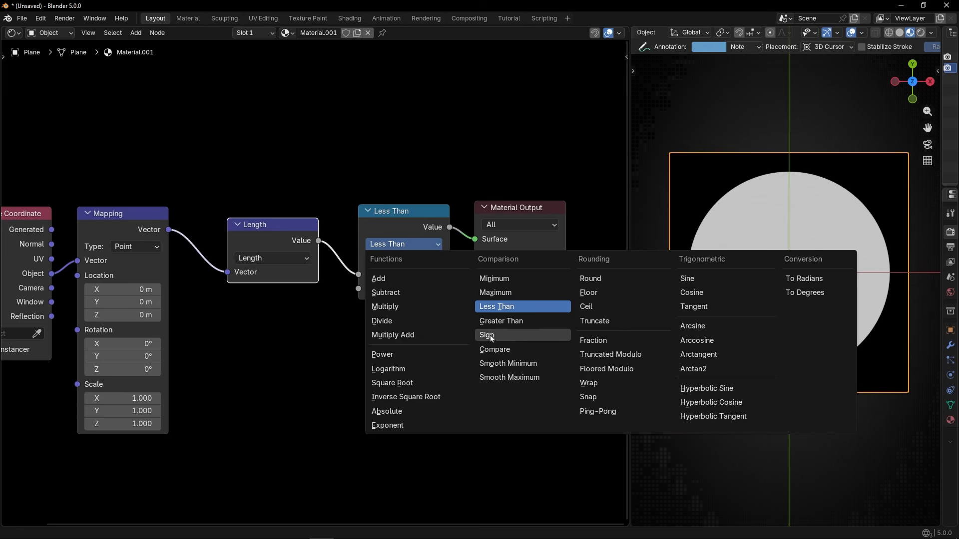
click(502, 348)
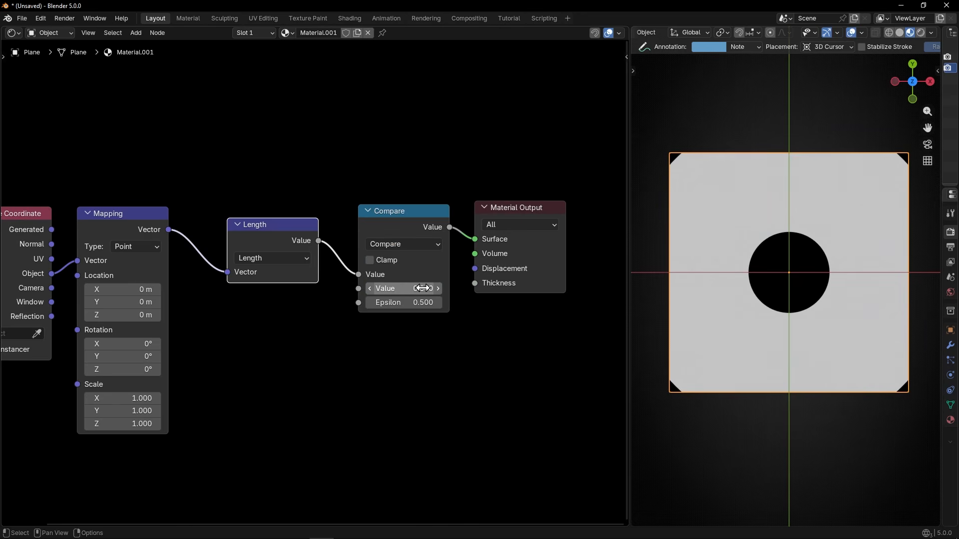
drag(419, 295, 348, 296)
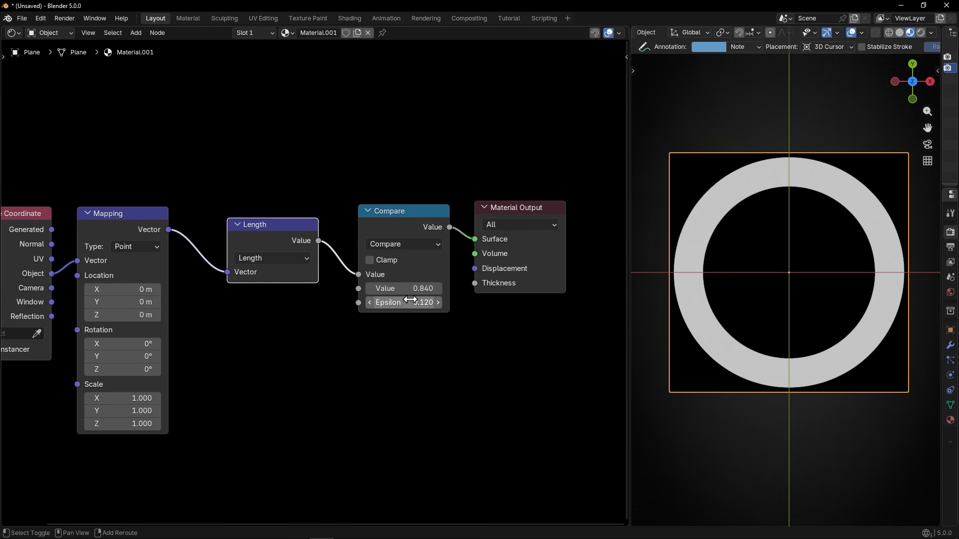
mouse_move(419, 288)
mouse_down()
mouse_move(462, 288)
mouse_move(318, 288)
mouse_move(461, 288)
mouse_move(410, 288)
mouse_move(447, 288)
mouse_move(411, 288)
mouse_move(431, 288)
mouse_up()
Try the Greater Than operation on the Math node and change it back to Less Than.
click(394, 245)
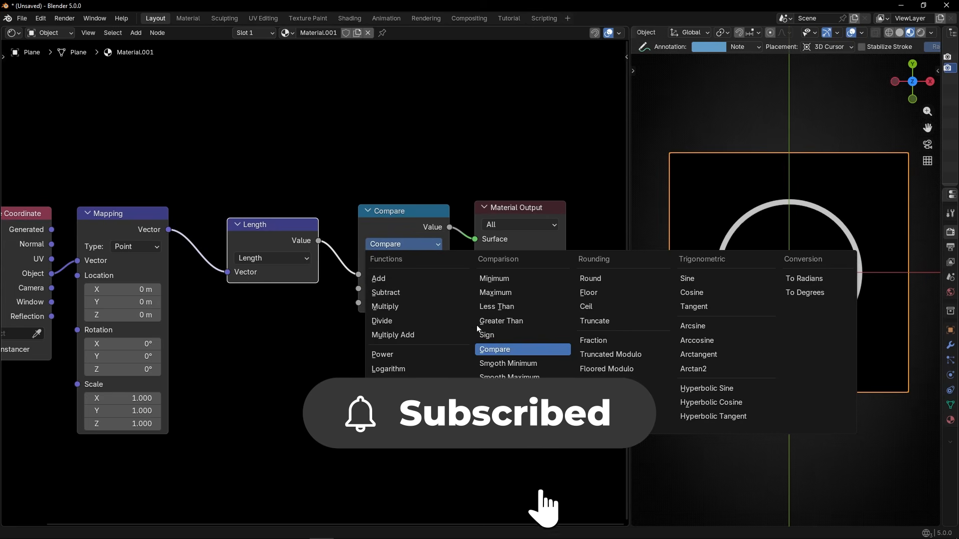
click(511, 325)
click(424, 245)
click(498, 307)
Try Mapping Scale values of about 1.08 for X and 1.21 for Y, and restore both to 1.
middle_drag(270, 355, 408, 332)
scroll(352, 347, up, 1)
scroll(352, 347, up, 1)
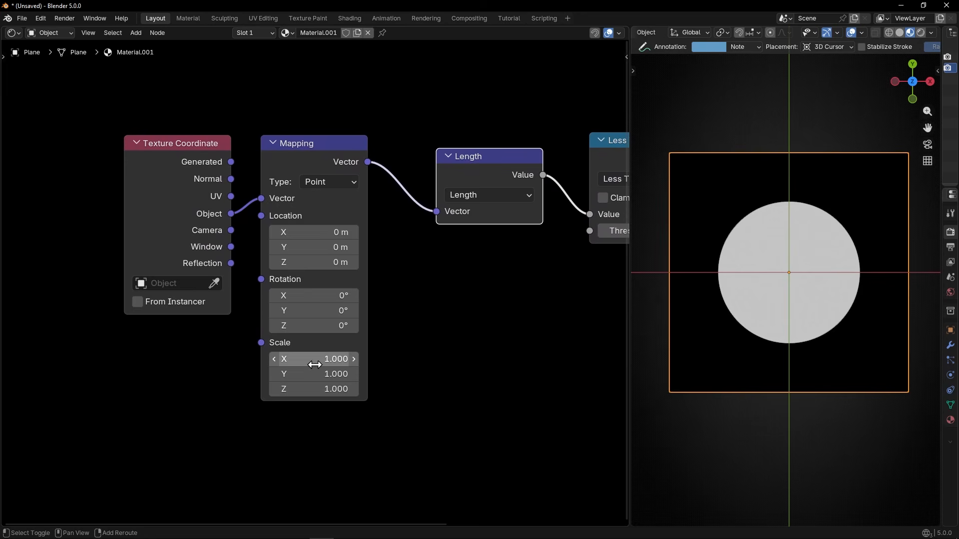
mouse_move(315, 363)
mouse_down()
mouse_move(364, 363)
mouse_move(300, 363)
mouse_move(323, 374)
mouse_move(407, 374)
mouse_move(286, 374)
mouse_move(336, 364)
mouse_move(305, 364)
mouse_up()
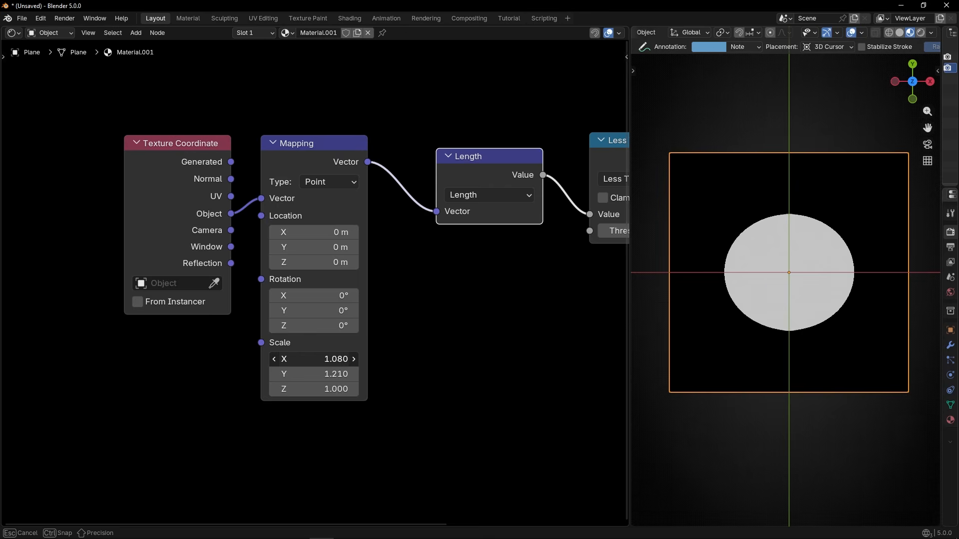
drag(305, 364, 284, 364)
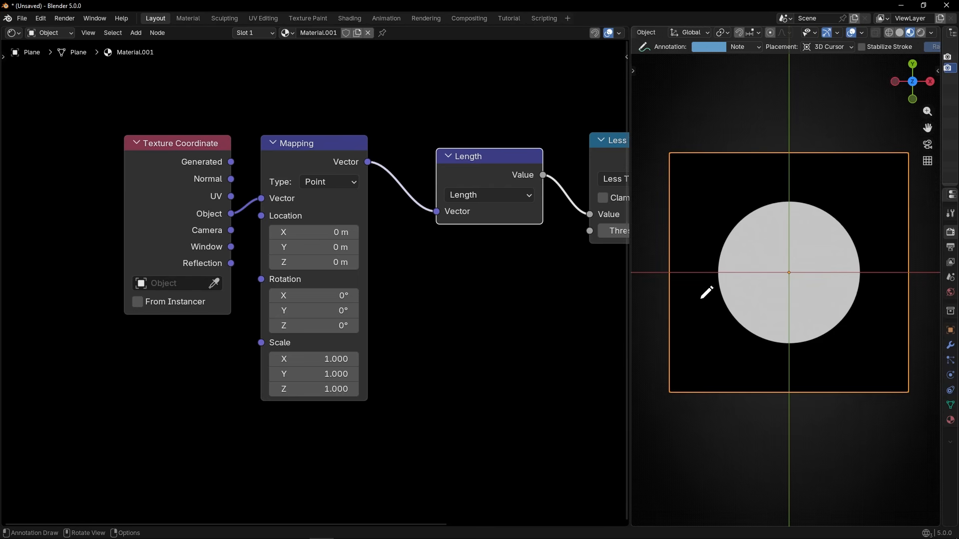
Remove the Length node so that Mapping feeds the Less Than node directly, and set its Threshold to 0.
key(Home)
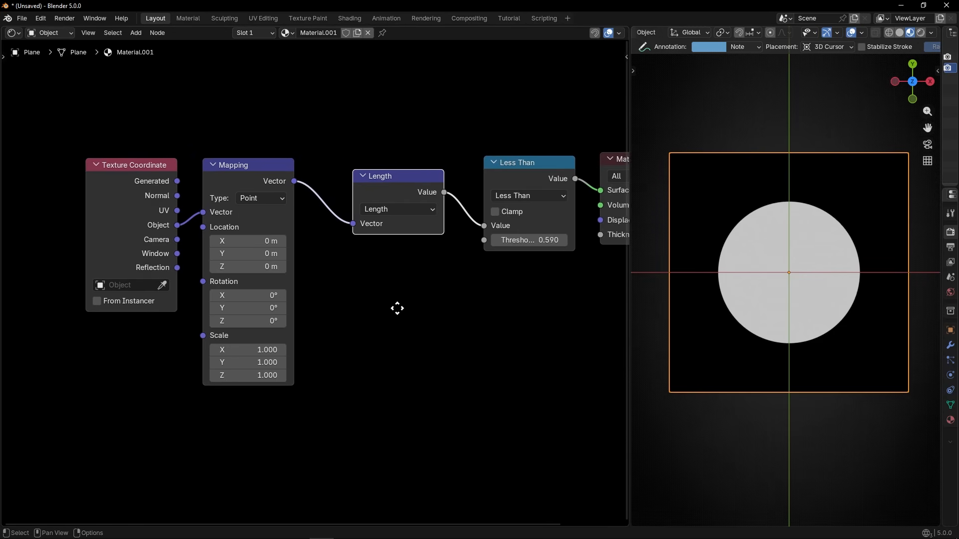
mouse_move(220, 248)
mouse_down()
mouse_move(259, 248)
mouse_move(185, 248)
mouse_move(231, 260)
mouse_up()
key(ctrl+z)
drag(231, 260, 192, 259)
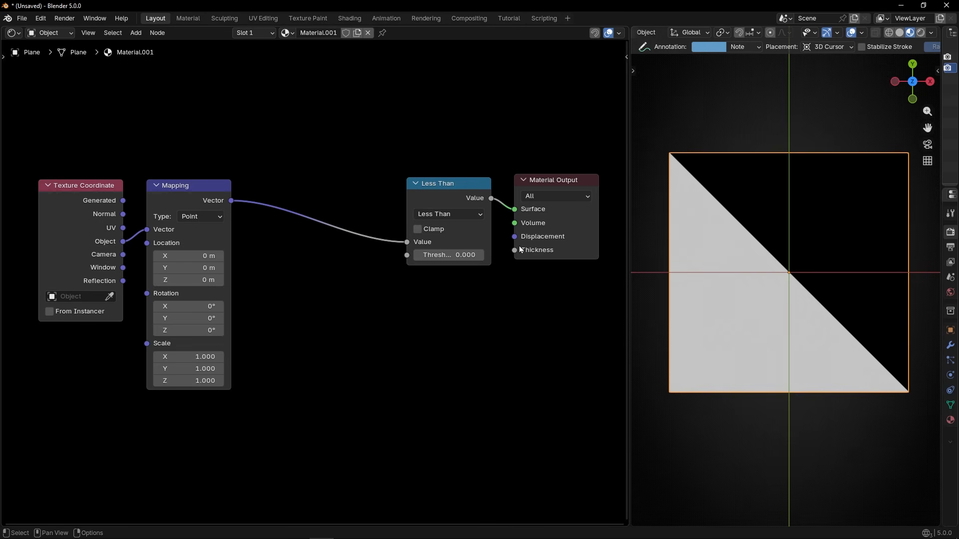
Mute and unmute the Less Than node repeatedly to compare the raw coordinate colours with the diagonal mask.
click(449, 194)
key(m)
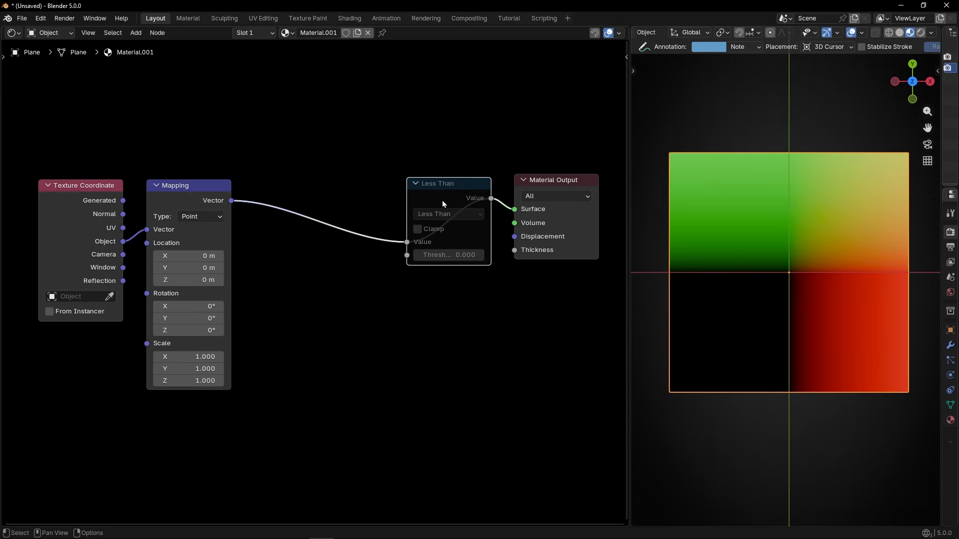
key(m)
key(m)
key(m)
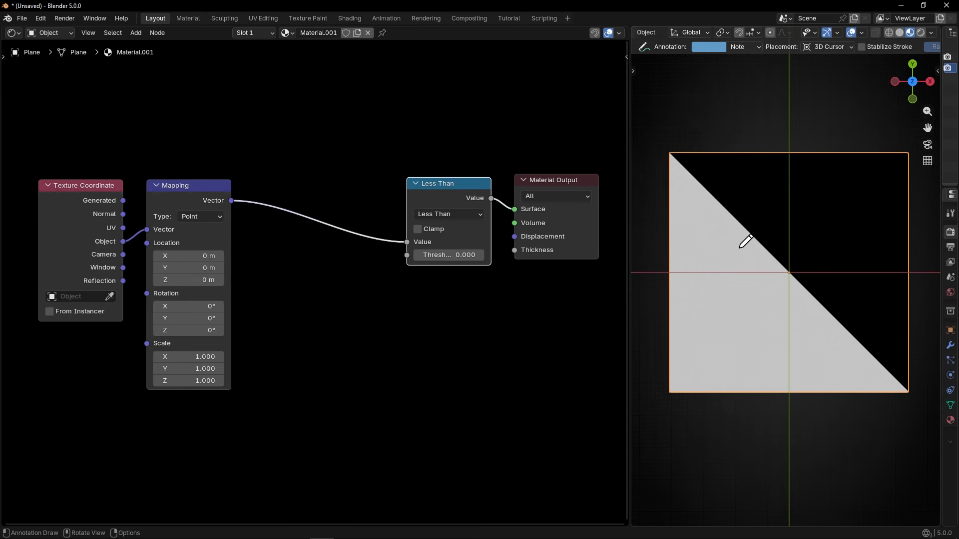
Maximize the 3D viewport and annotate a triangle in the plane's upper-right quadrant, extending it into a full diamond with scribbled fill.
key(ctrl+space)
scroll(564, 289, down, 1)
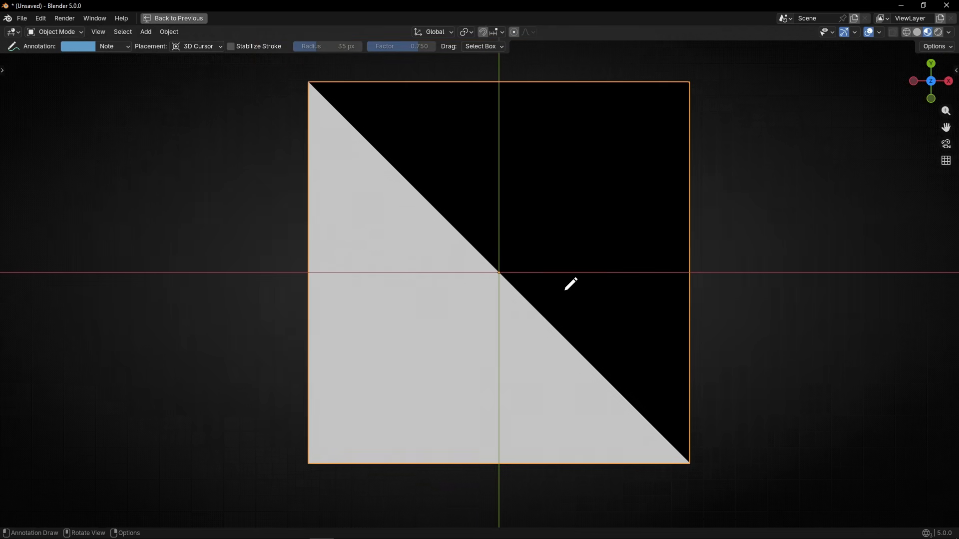
shift+middle_drag(552, 275, 498, 283)
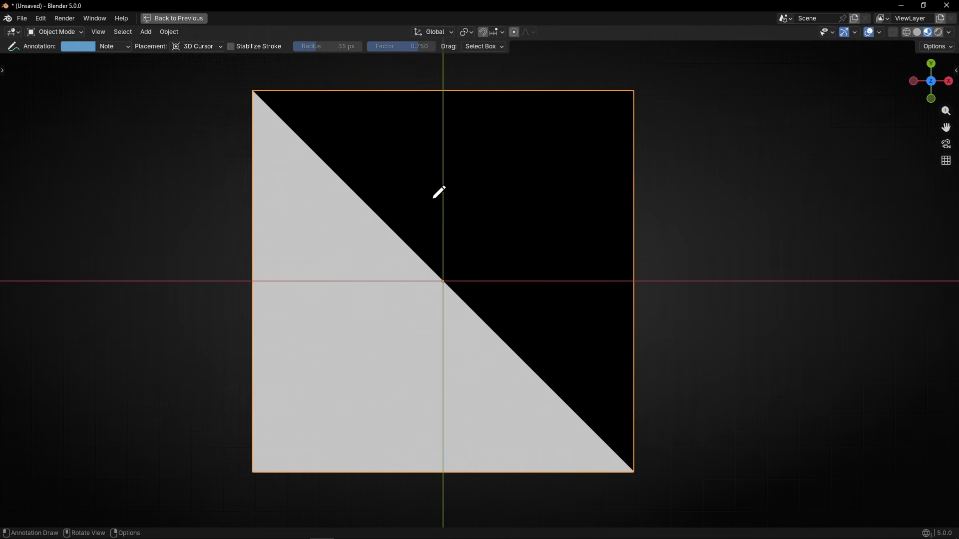
drag(443, 92, 627, 273)
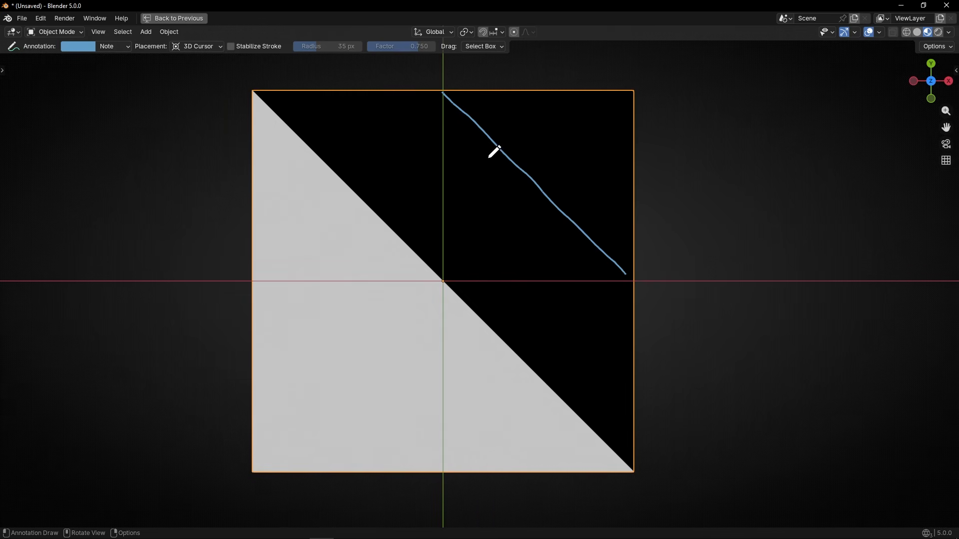
mouse_move(440, 93)
mouse_down()
mouse_move(441, 273)
mouse_move(627, 281)
mouse_up()
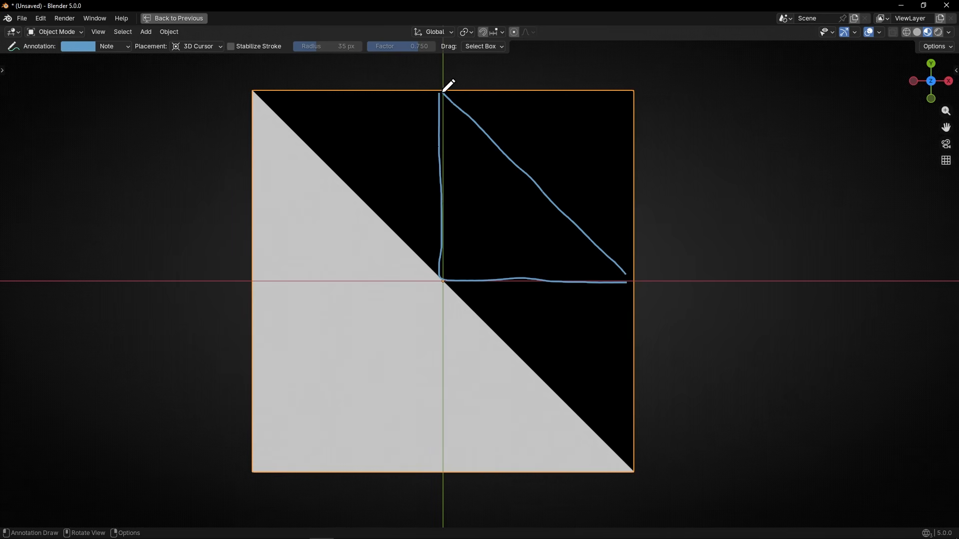
mouse_move(442, 92)
mouse_down()
mouse_move(371, 179)
mouse_move(264, 259)
mouse_move(434, 466)
mouse_move(618, 295)
mouse_move(423, 395)
mouse_move(464, 232)
mouse_move(426, 174)
mouse_move(455, 218)
mouse_move(380, 297)
mouse_move(430, 372)
mouse_up()
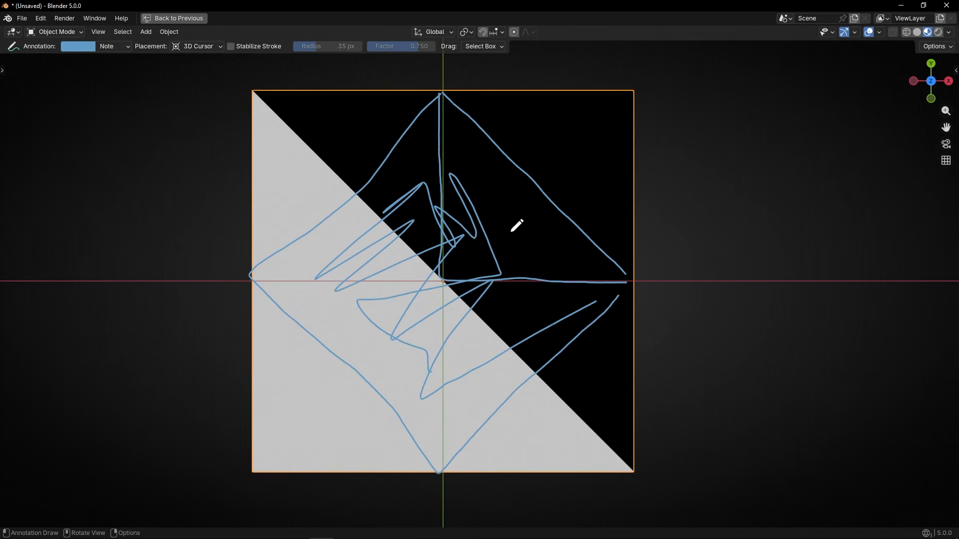
Annotate a curved arrow from the upper-right to the upper-left quadrant, erase all annotations, and restore the split layout.
mouse_move(576, 128)
mouse_down()
mouse_move(575, 114)
mouse_move(325, 89)
mouse_move(283, 128)
mouse_up()
mouse_move(260, 100)
mouse_down()
mouse_move(267, 125)
mouse_move(331, 121)
mouse_up()
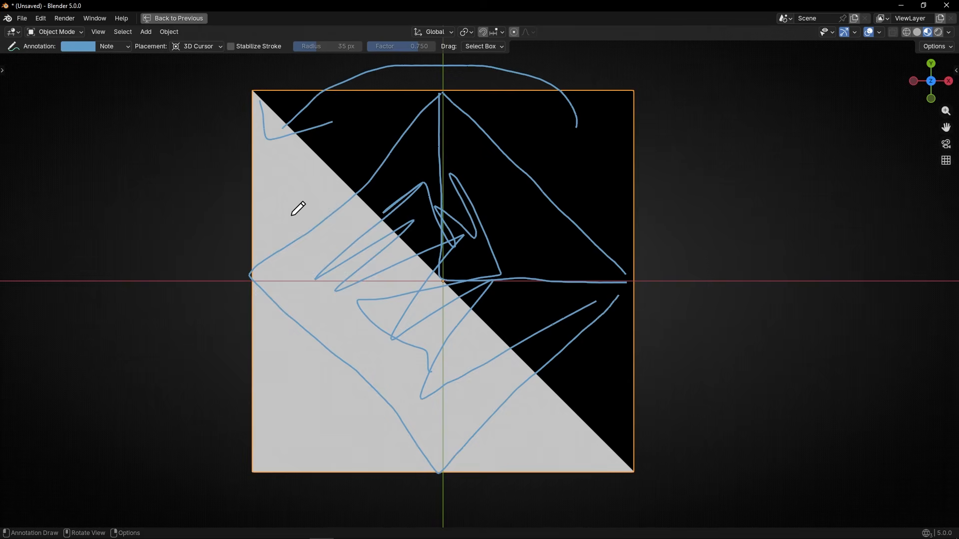
mouse_move(292, 215)
ctrl+mouse_down()
mouse_move(613, 173)
mouse_move(410, 270)
mouse_move(524, 177)
ctrl+mouse_up()
key(ctrl+space)
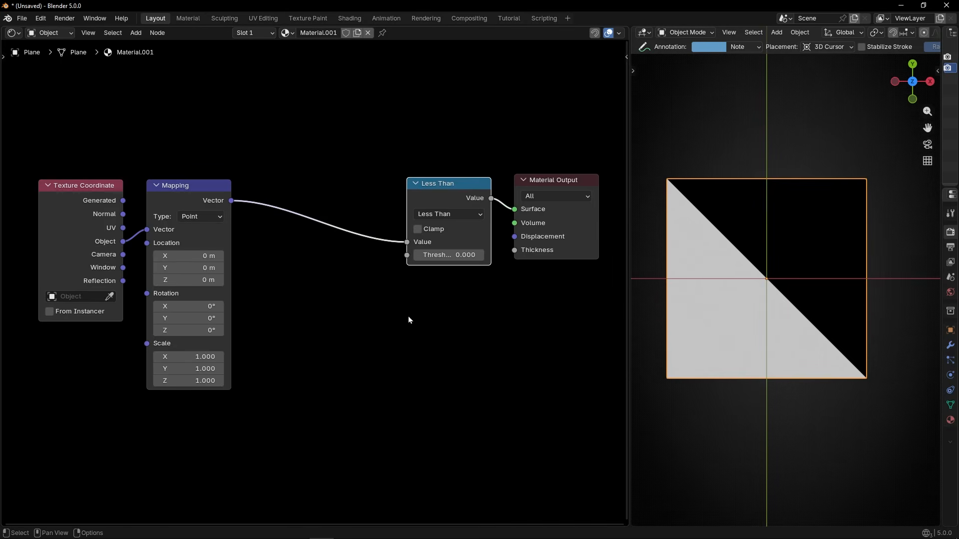
Insert a Vector Math node set to Absolute between Mapping and Less Than, and set the Less Than Threshold to 0.24.
key(shift+a)
text(vector)
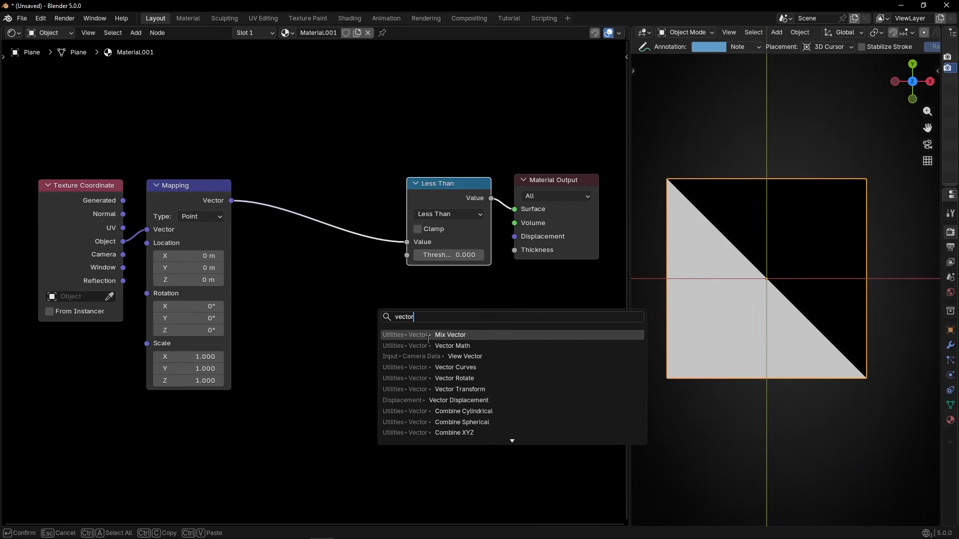
click(428, 346)
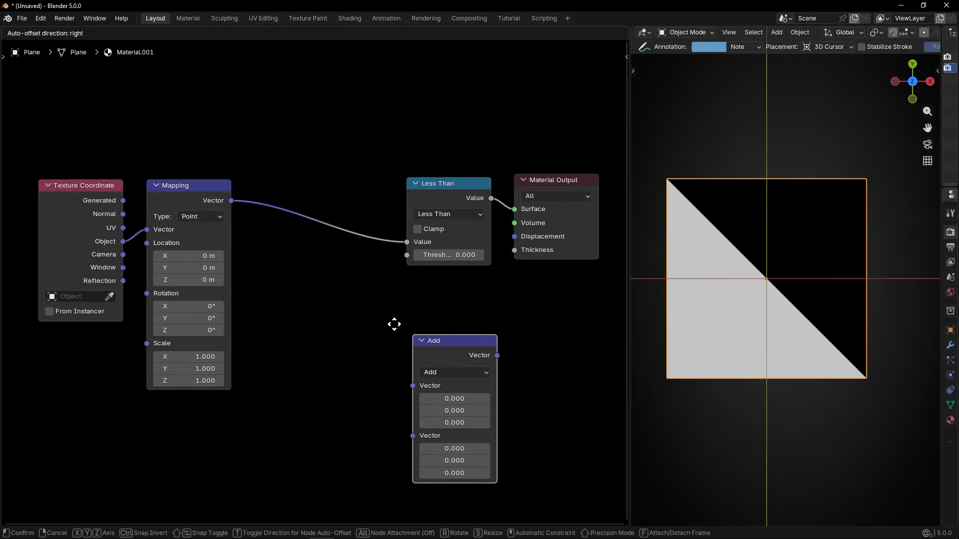
click(287, 184)
click(328, 231)
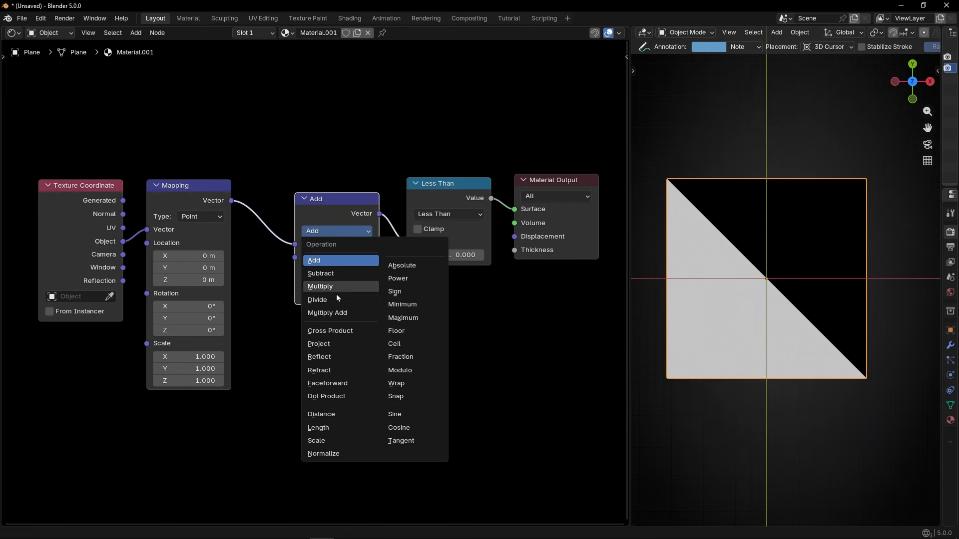
click(418, 270)
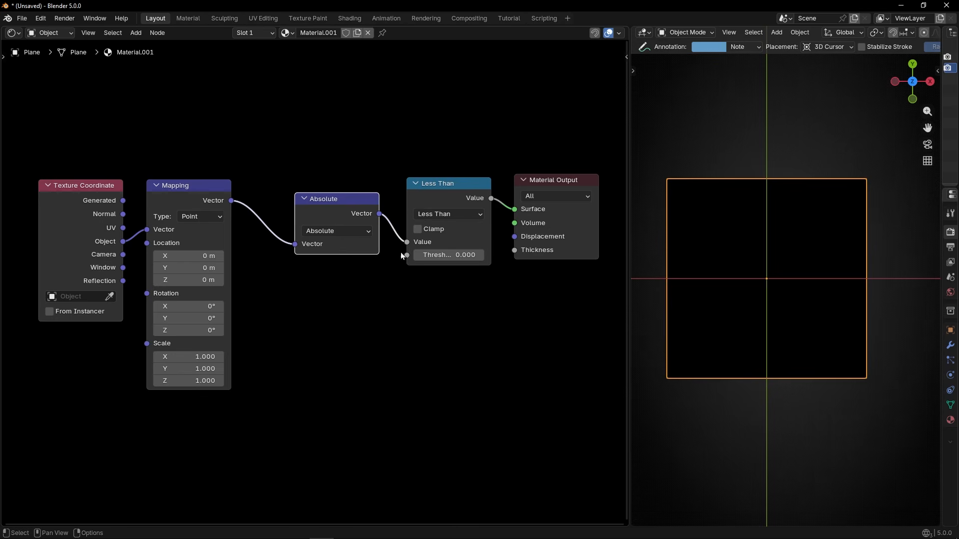
mouse_move(459, 254)
mouse_down()
mouse_move(491, 255)
mouse_move(448, 258)
mouse_up()
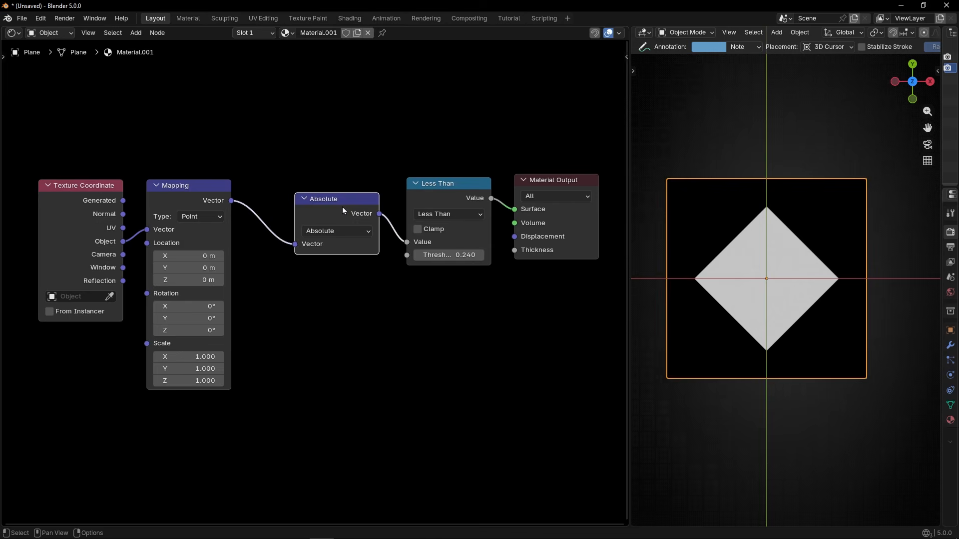
mouse_move(342, 207)
mouse_down()
mouse_move(317, 207)
mouse_move(333, 208)
mouse_up()
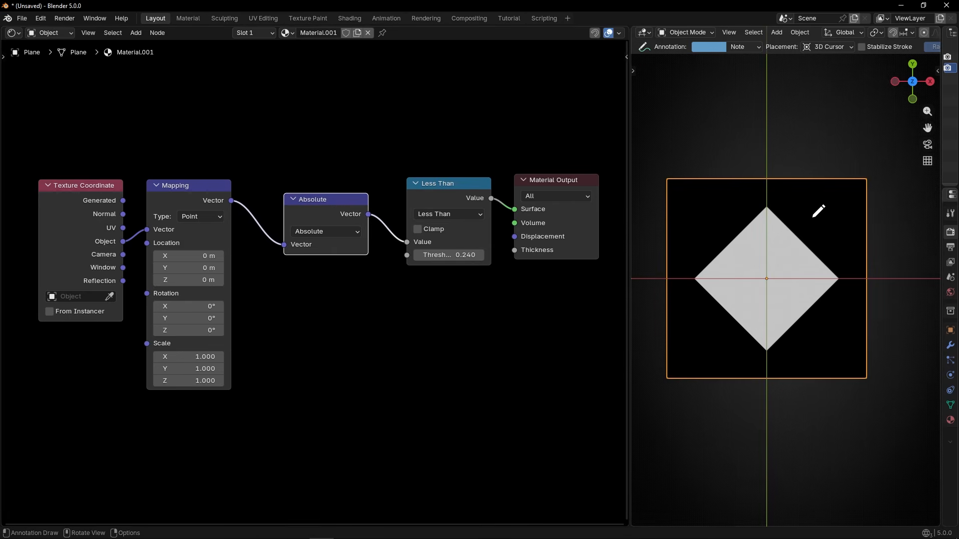
Annotate X and Y, each with a plus sign beneath, in the plane's upper-right quadrant.
mouse_move(801, 206)
mouse_down()
mouse_move(801, 233)
mouse_move(817, 222)
mouse_move(830, 237)
mouse_move(844, 219)
mouse_up()
drag(808, 177, 786, 198)
drag(789, 184, 807, 206)
drag(829, 181, 836, 189)
drag(840, 182, 829, 201)
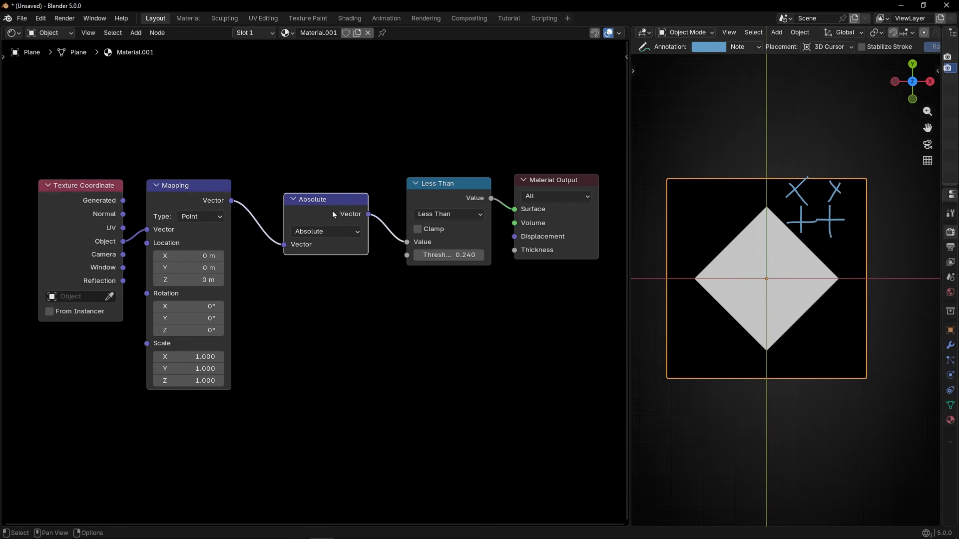
Toggle muting of the Absolute node to compare the mask with and without it, leaving the node muted.
key(m)
key(m)
key(m)
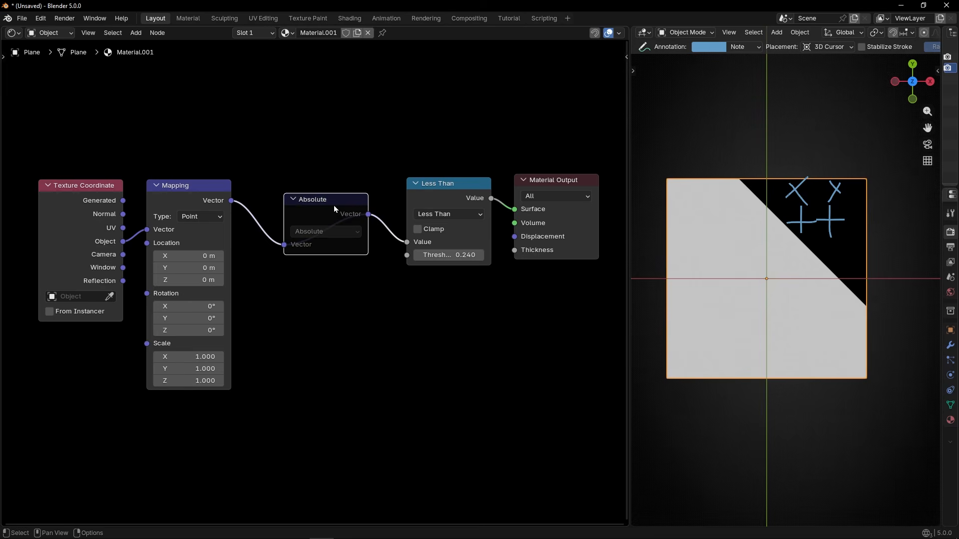
Outline the other three quadrants of the plane with annotations, unmute the Absolute node, and erase the annotations.
mouse_move(766, 183)
mouse_down()
mouse_move(679, 180)
mouse_move(675, 280)
mouse_move(765, 274)
mouse_move(758, 199)
mouse_up()
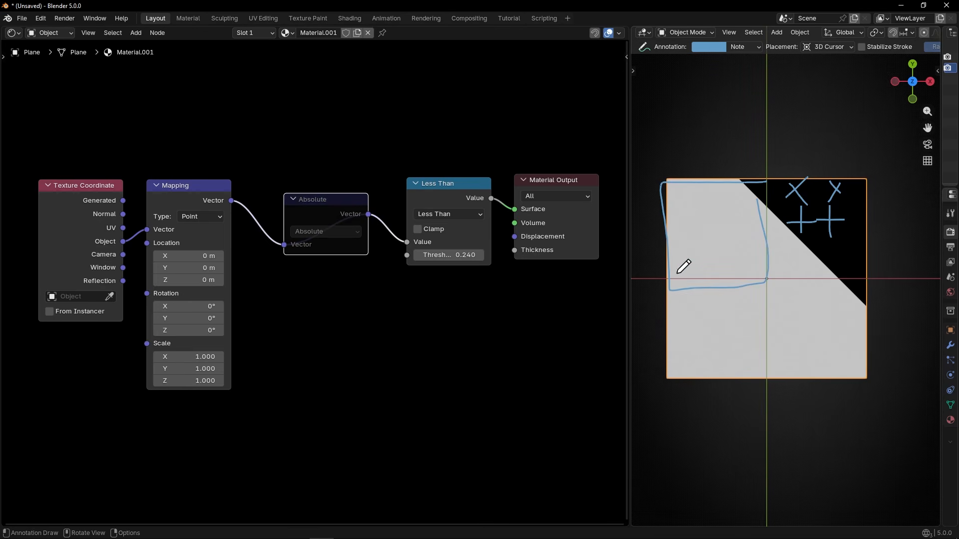
mouse_move(664, 288)
mouse_down()
mouse_move(671, 336)
mouse_move(754, 365)
mouse_move(764, 297)
mouse_move(801, 278)
mouse_move(871, 350)
mouse_move(768, 365)
mouse_up()
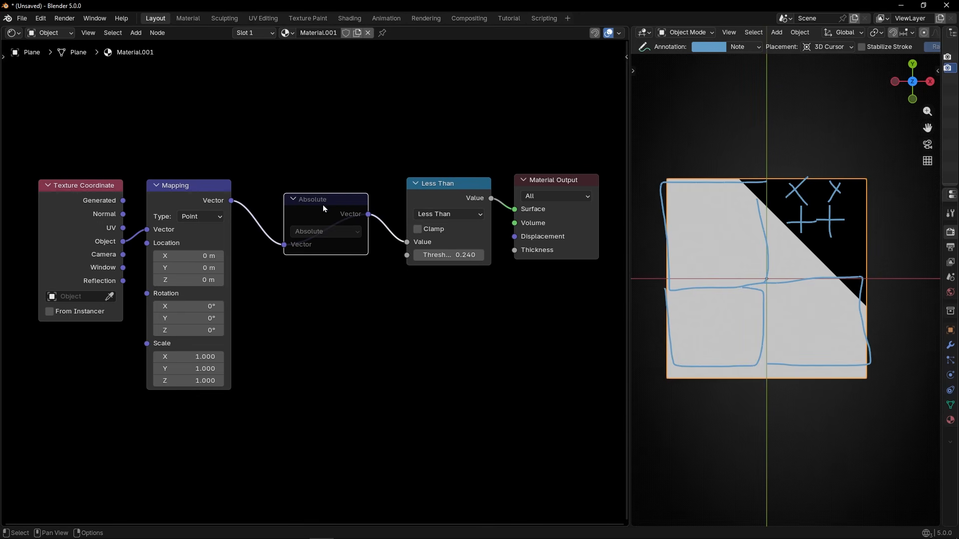
key(m)
ctrl+drag(752, 189, 840, 272)
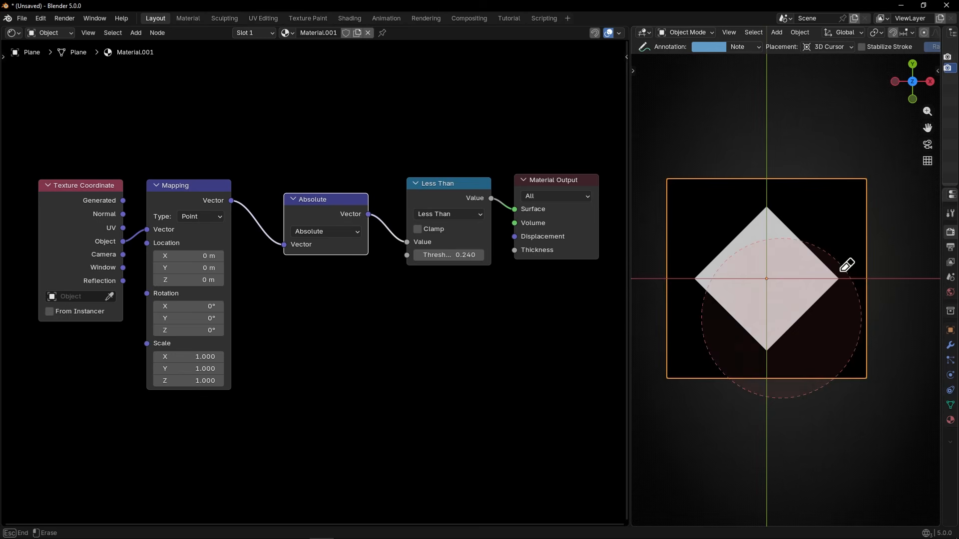
Annotate a check mark in the upper-right quadrant and arrows pointing to the other three quadrants, and erase them.
drag(807, 212, 849, 199)
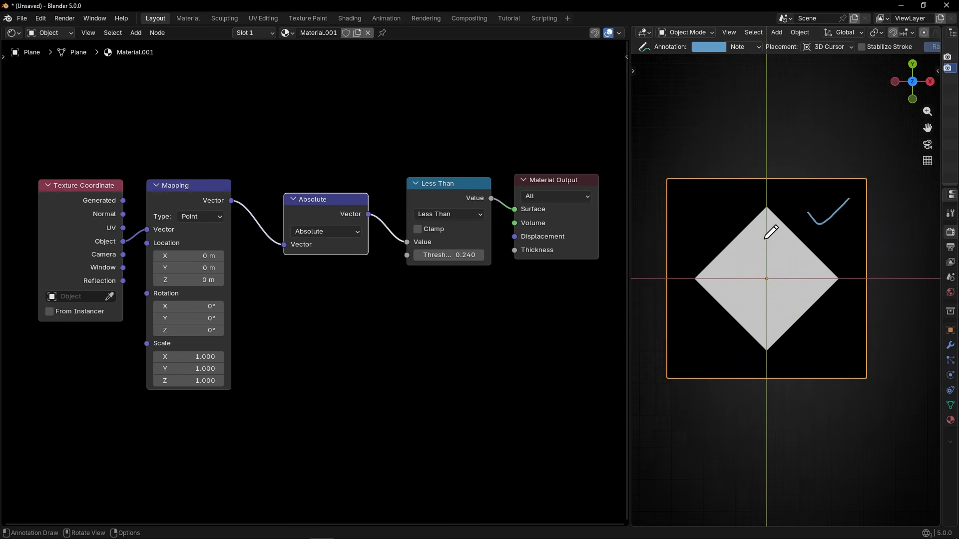
mouse_move(799, 223)
mouse_down()
mouse_move(719, 209)
mouse_move(738, 224)
mouse_up()
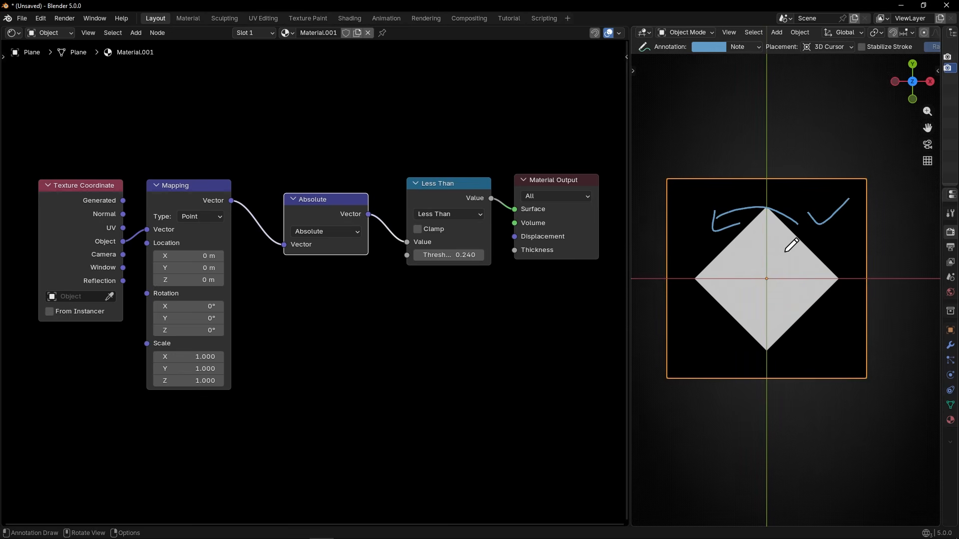
drag(788, 248, 710, 327)
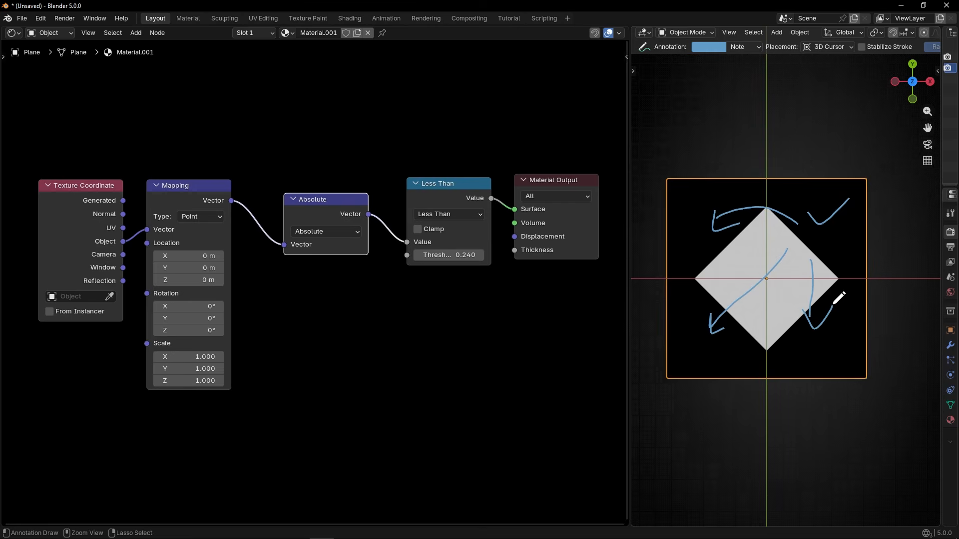
ctrl+drag(830, 295, 748, 318)
Set the Mapping node's Z Rotation to 45° and vary the Less Than Threshold to 0.18 and finally 0.27.
mouse_move(450, 255)
mouse_down()
mouse_move(529, 255)
mouse_move(330, 255)
mouse_move(440, 255)
mouse_move(420, 256)
mouse_up()
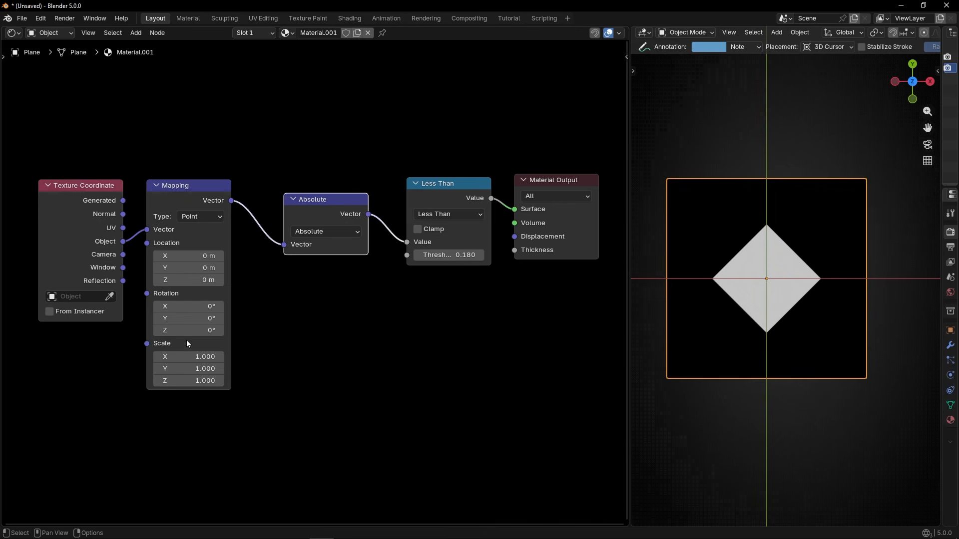
drag(187, 332, 193, 332)
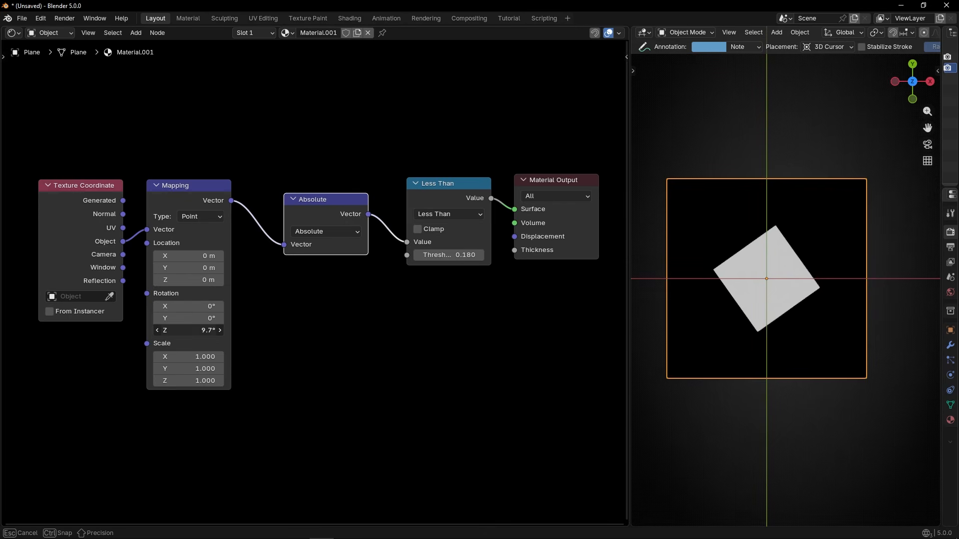
click(185, 331)
key(Return)
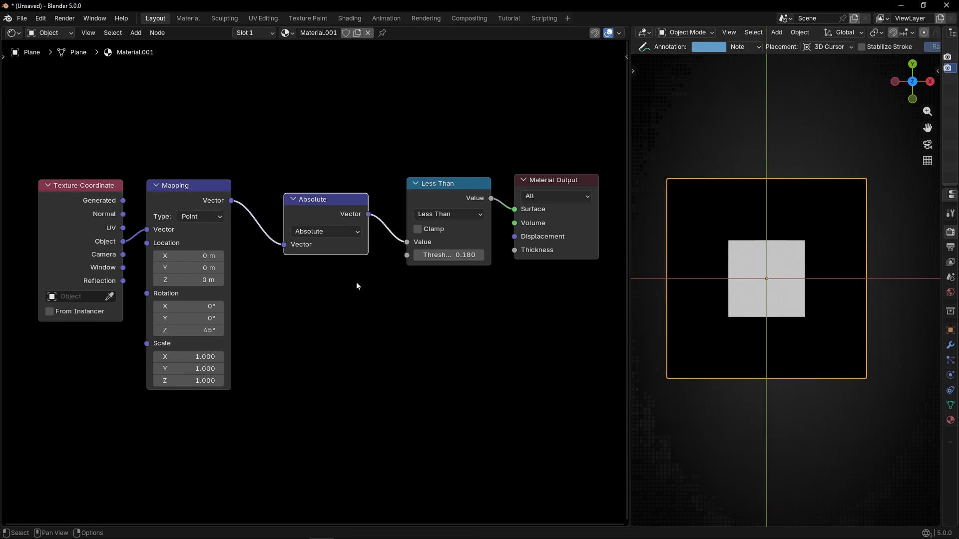
mouse_move(449, 255)
mouse_down()
mouse_move(479, 256)
mouse_move(447, 255)
mouse_move(463, 255)
mouse_up()
Try the Compare operation on the Math node with a Value of 0.37, and undo back to Less Than.
click(464, 213)
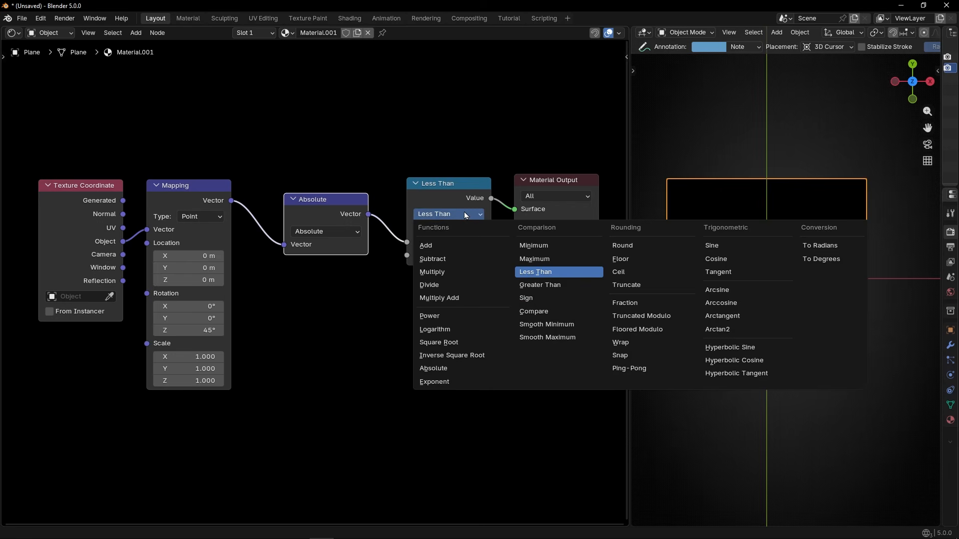
click(548, 314)
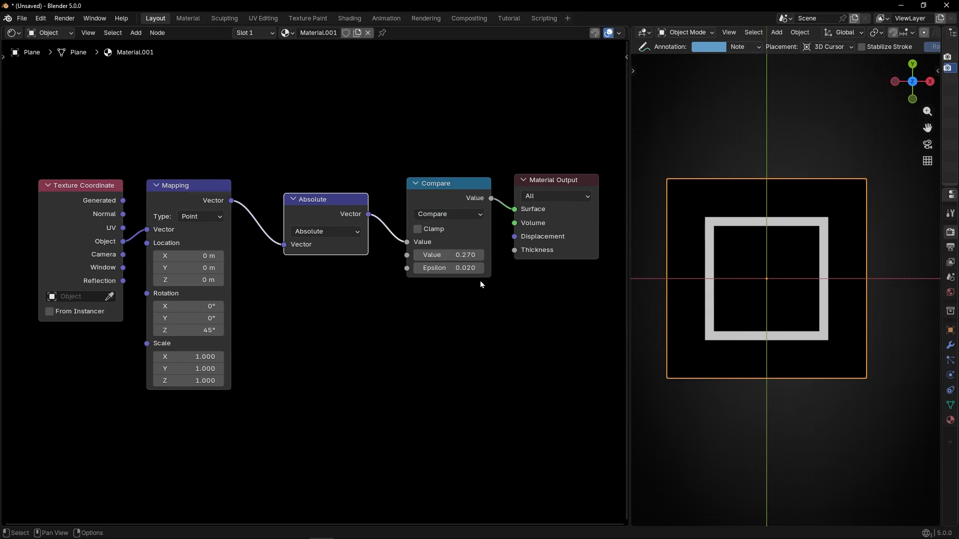
mouse_move(455, 255)
mouse_down()
mouse_move(481, 255)
mouse_move(419, 255)
mouse_move(467, 255)
mouse_up()
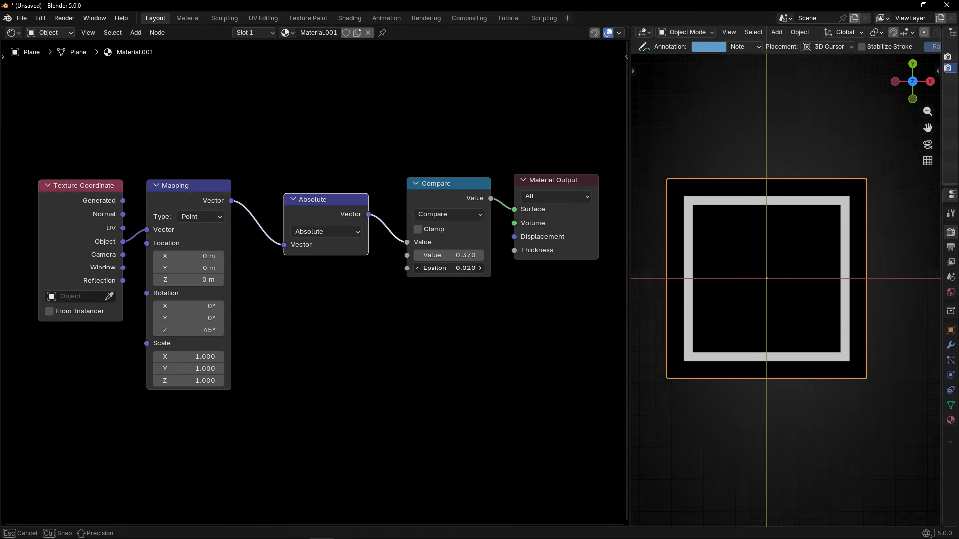
key(ctrl+z)
key(ctrl+z)
key(ctrl+z)
key(ctrl+z)
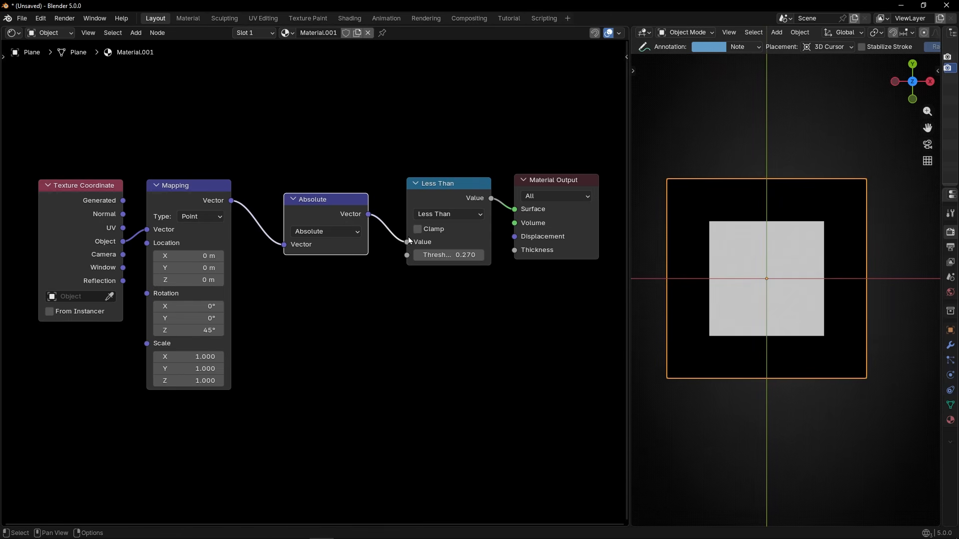
Reset the Mapping node's Z Rotation to 0°.
click(207, 330)
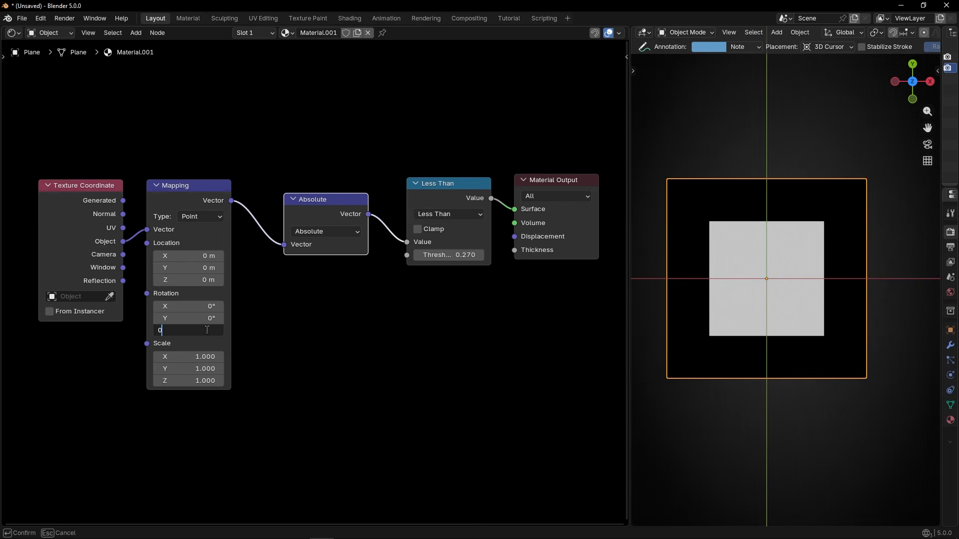
key(Return)
Annotate a triangle around the diamond's upper half and mark its lower half with an arrow and scribbles, and erase the annotations.
mouse_move(768, 199)
mouse_down()
mouse_move(679, 273)
mouse_move(860, 286)
mouse_move(768, 200)
mouse_up()
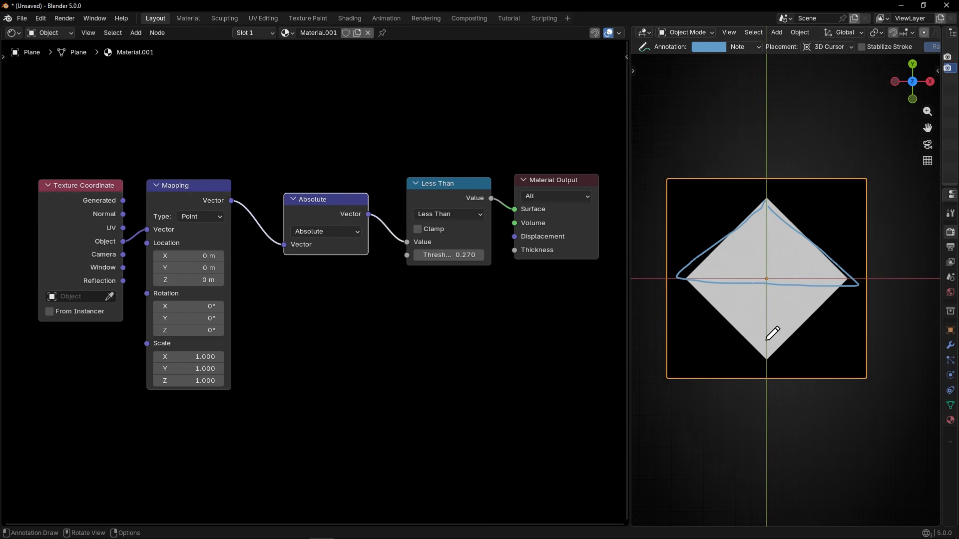
mouse_move(747, 409)
mouse_down()
mouse_move(741, 306)
mouse_move(753, 311)
mouse_up()
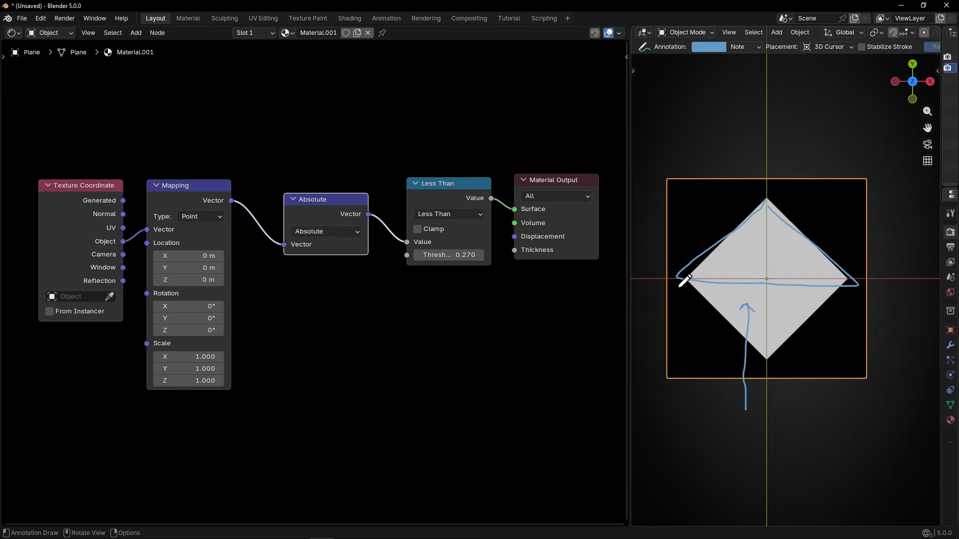
mouse_move(679, 287)
mouse_down()
mouse_move(826, 278)
mouse_move(787, 299)
mouse_move(797, 329)
mouse_up()
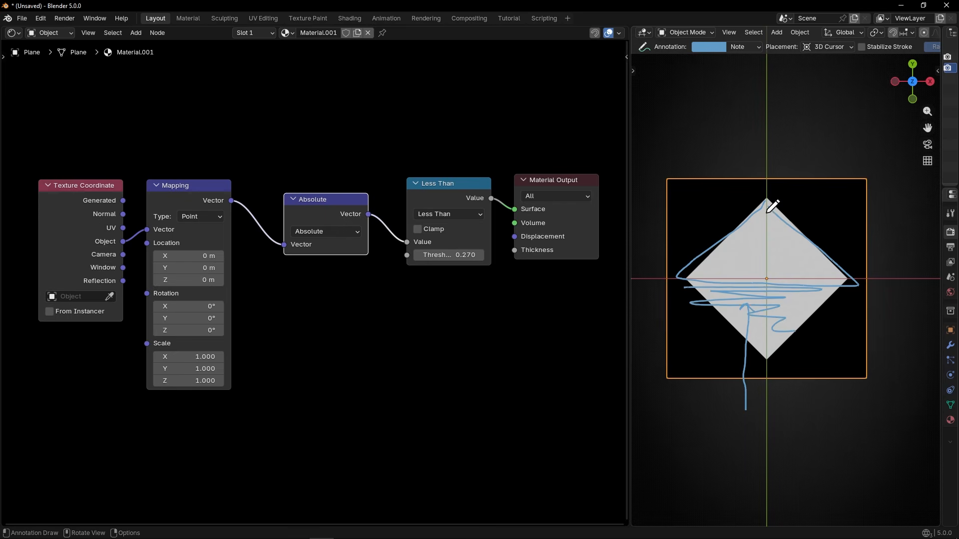
drag(675, 199, 709, 203)
mouse_move(832, 205)
mouse_down()
mouse_move(804, 204)
mouse_move(708, 258)
mouse_move(831, 326)
mouse_up()
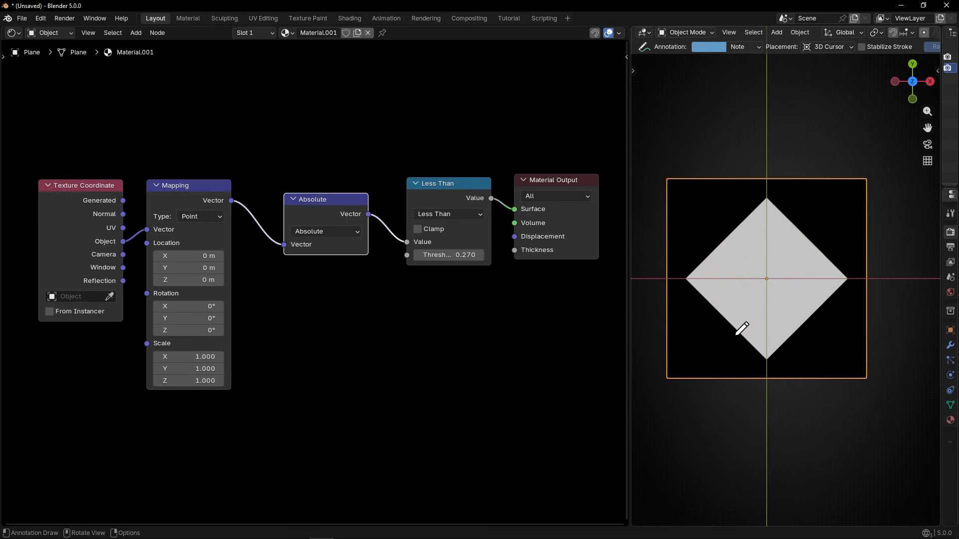
Move the Texture Coordinate node down and to the left, away from the Mapping node.
scroll(402, 404, down, 4)
scroll(424, 304, up, 1)
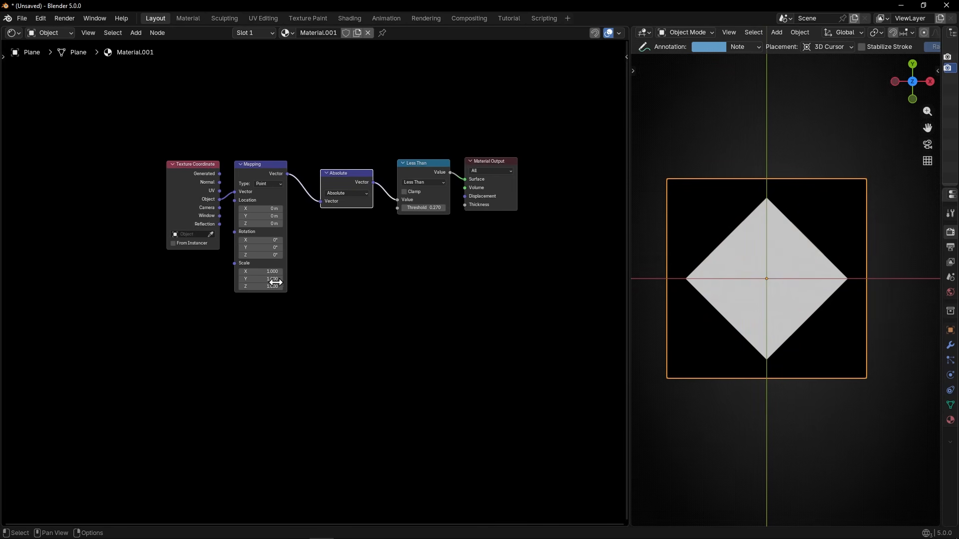
drag(187, 211, 158, 322)
scroll(206, 331, up, 1)
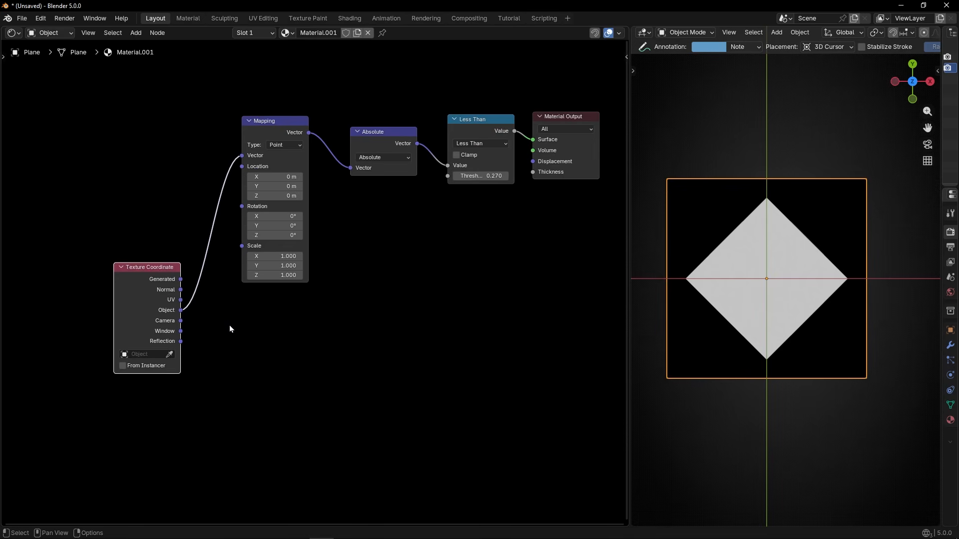
Duplicate the Mapping node below the original and link the copy between the Object coordinates and the detached Material Output's Surface.
click(269, 132)
key(shift+d)
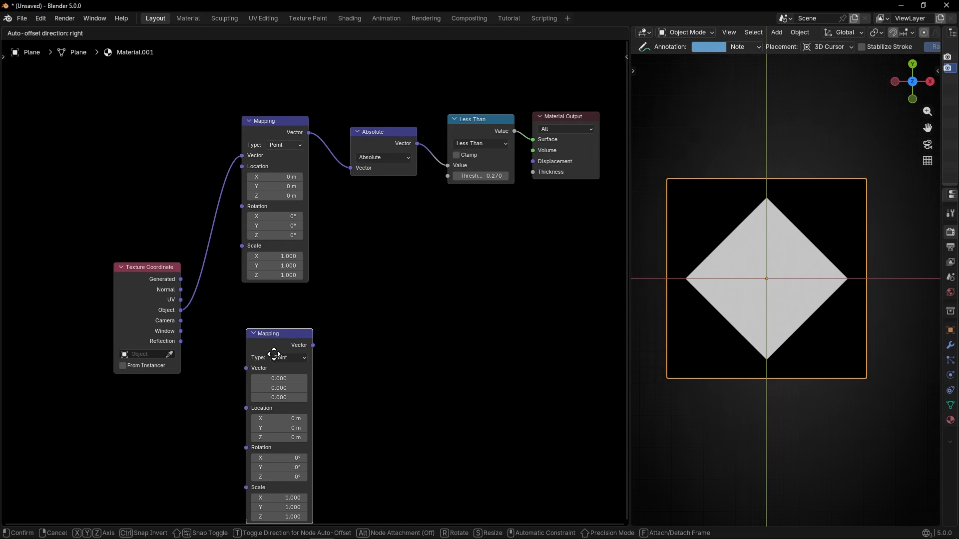
click(269, 324)
drag(184, 310, 243, 347)
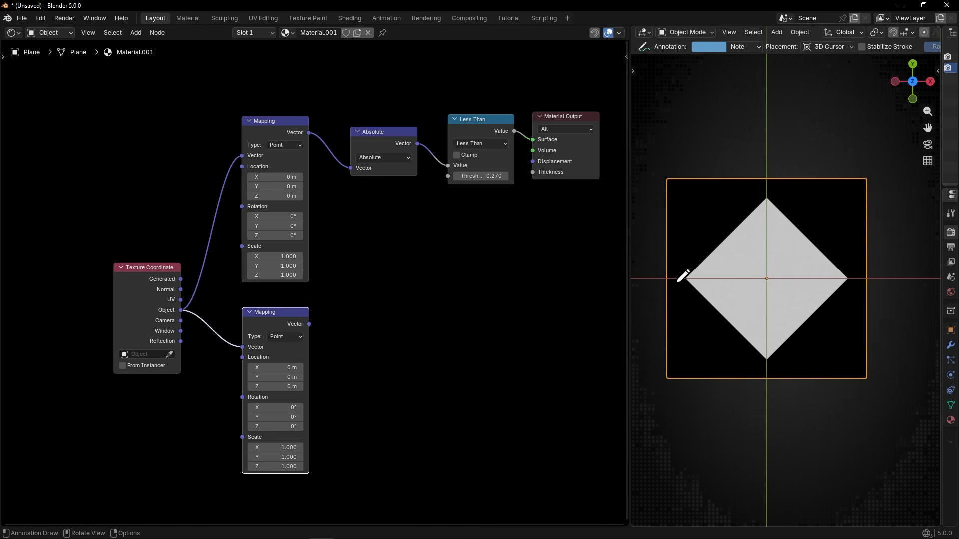
alt+drag(570, 188, 554, 384)
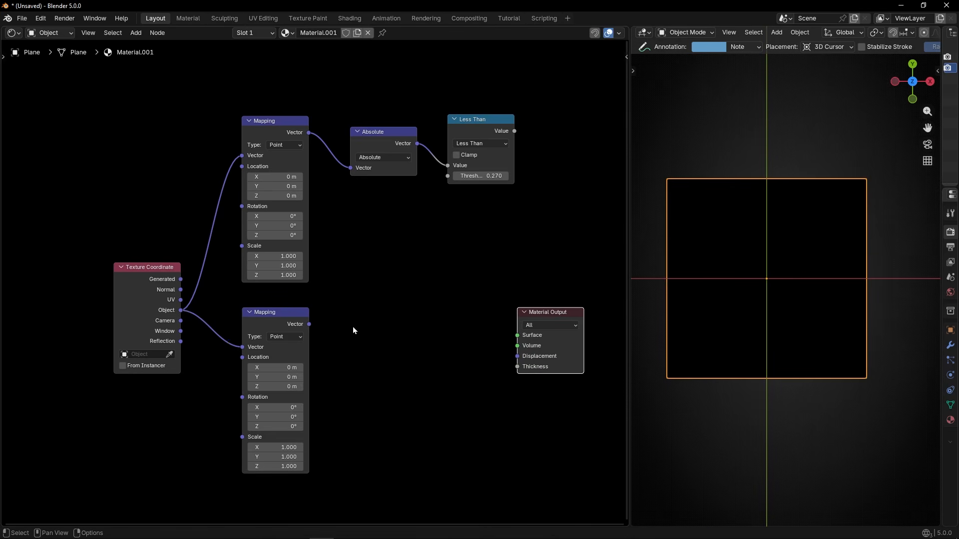
drag(308, 324, 517, 335)
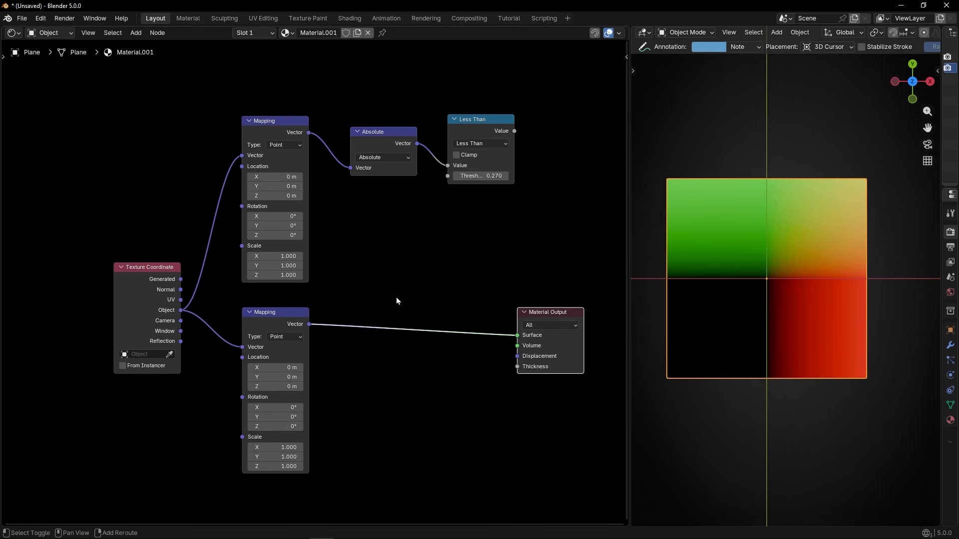
Insert a Separate XYZ node after the lower Mapping node and connect its Y output to the Material Output's Surface.
key(shift+a)
text(se)
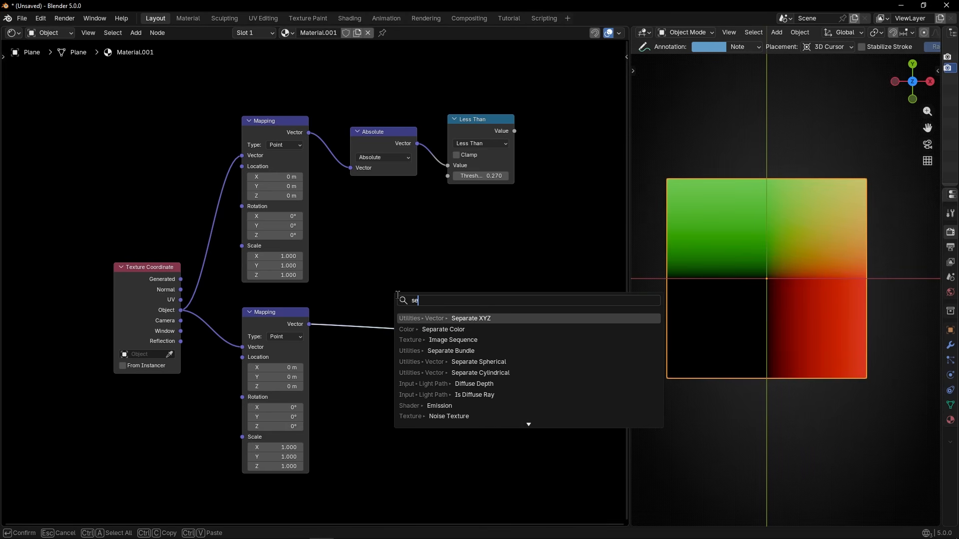
key(Return)
click(393, 324)
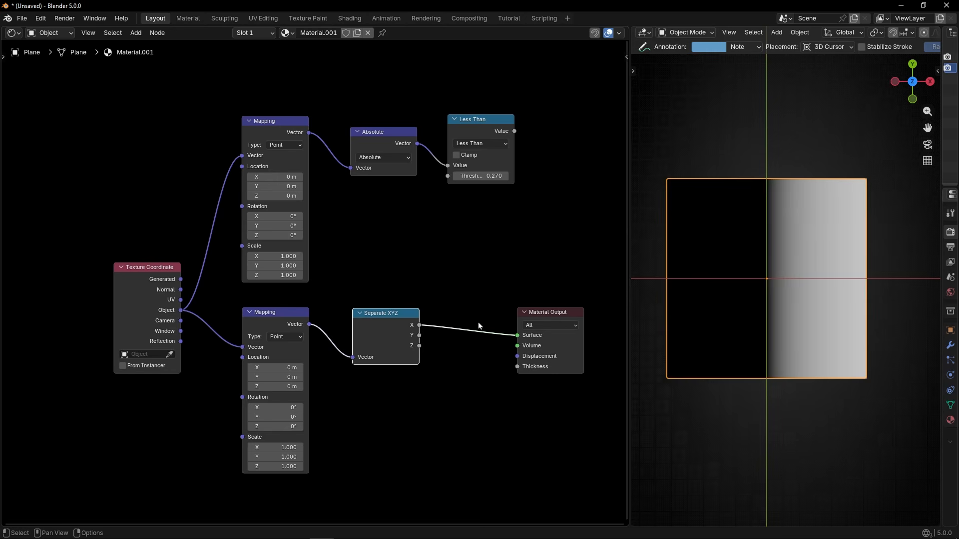
drag(419, 335, 516, 335)
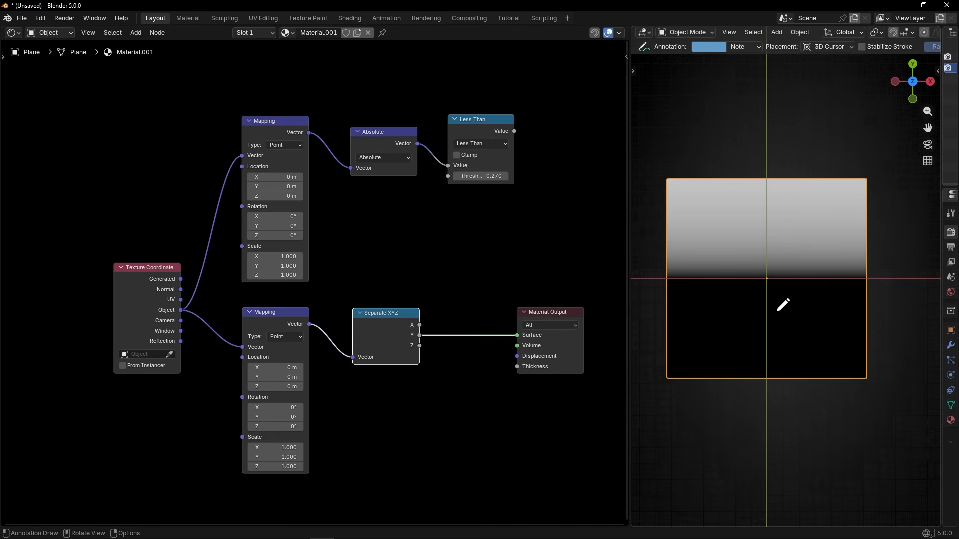
Annotate a circled cross on the plane's black lower half, and erase the annotation.
mouse_move(755, 304)
mouse_down()
mouse_move(732, 304)
mouse_move(727, 343)
mouse_move(762, 346)
mouse_up()
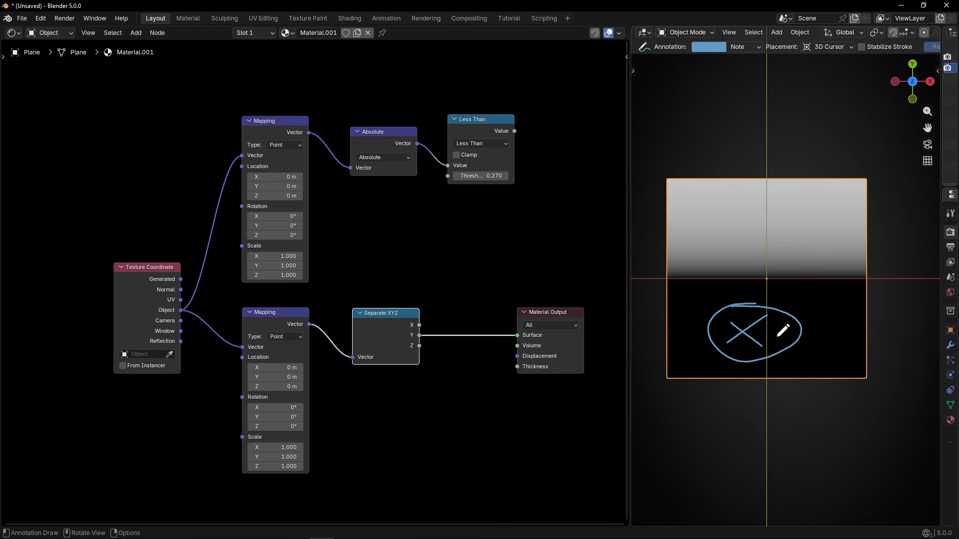
ctrl+drag(761, 303, 852, 310)
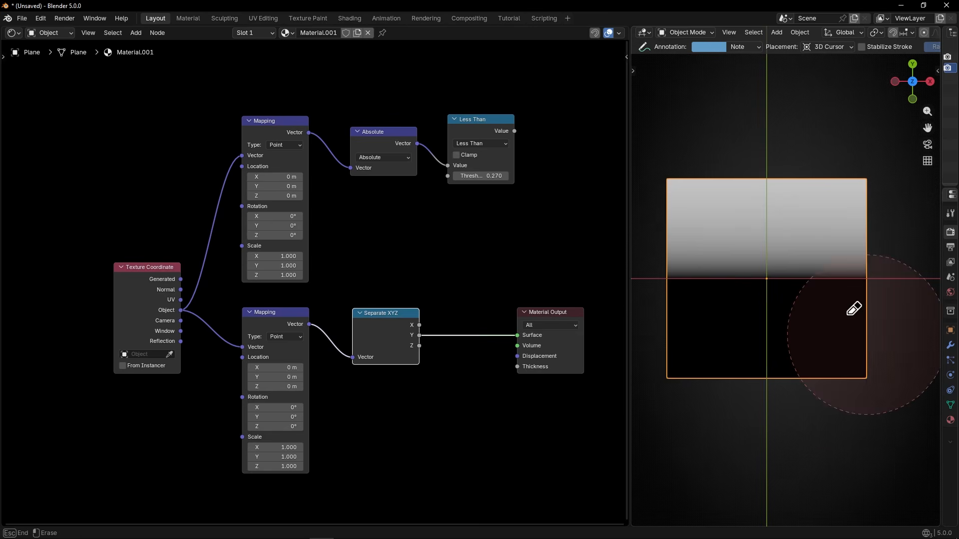
Move the Material Output node farther from the node chains and preview the diamond by connecting Less Than's Value to Surface.
drag(560, 320, 592, 278)
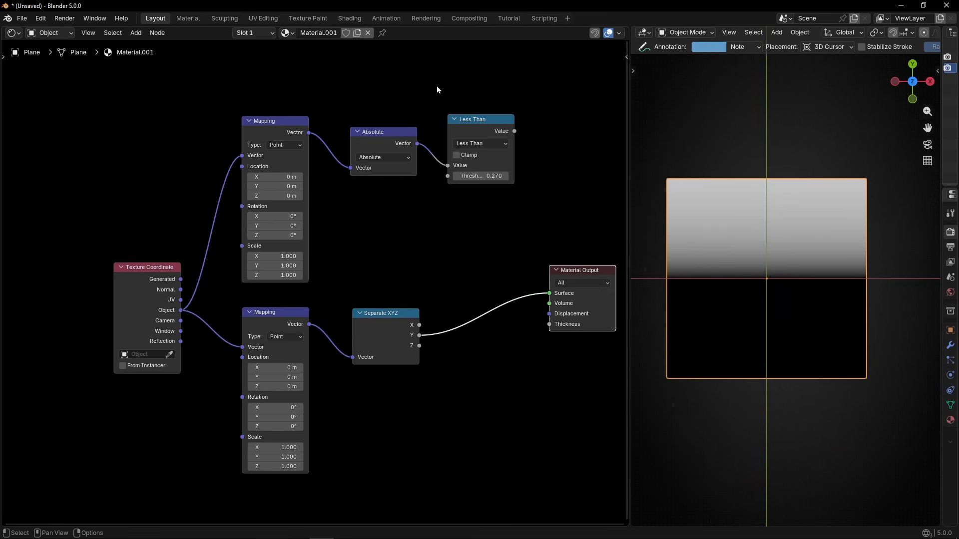
middle_drag(554, 201, 493, 209)
drag(525, 275, 582, 262)
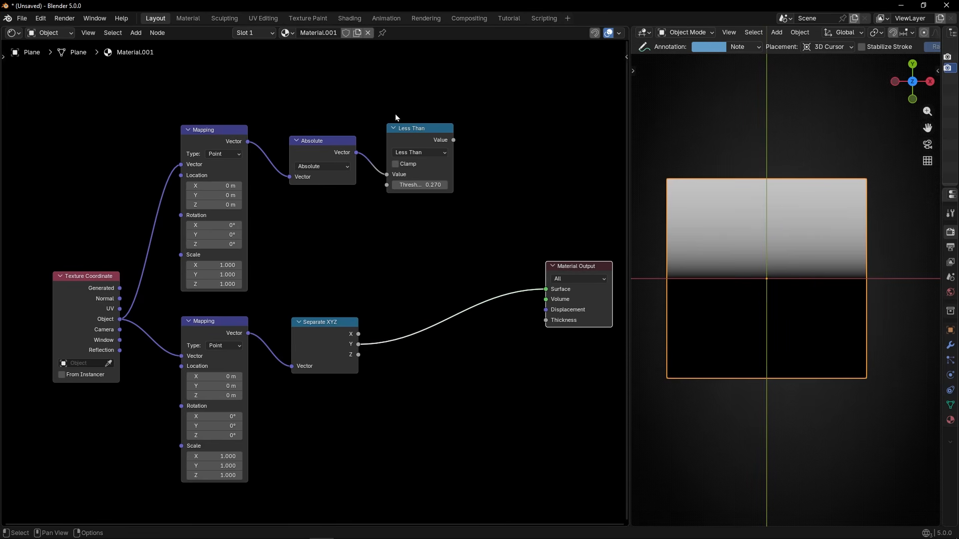
drag(453, 139, 547, 289)
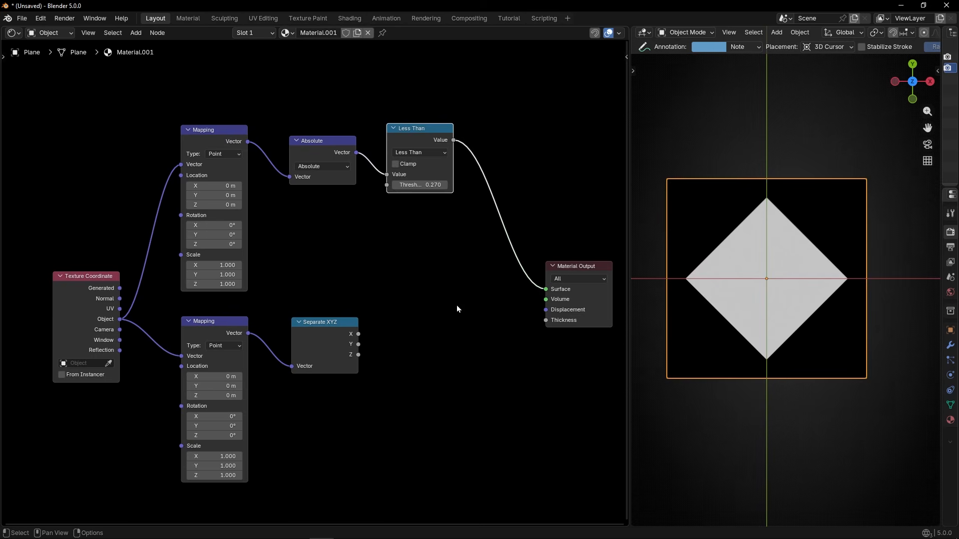
Insert a copy of the Less Than node after Separate XYZ, set it to Greater Than with Threshold 0, and feed it the Y output.
drag(359, 333, 546, 289)
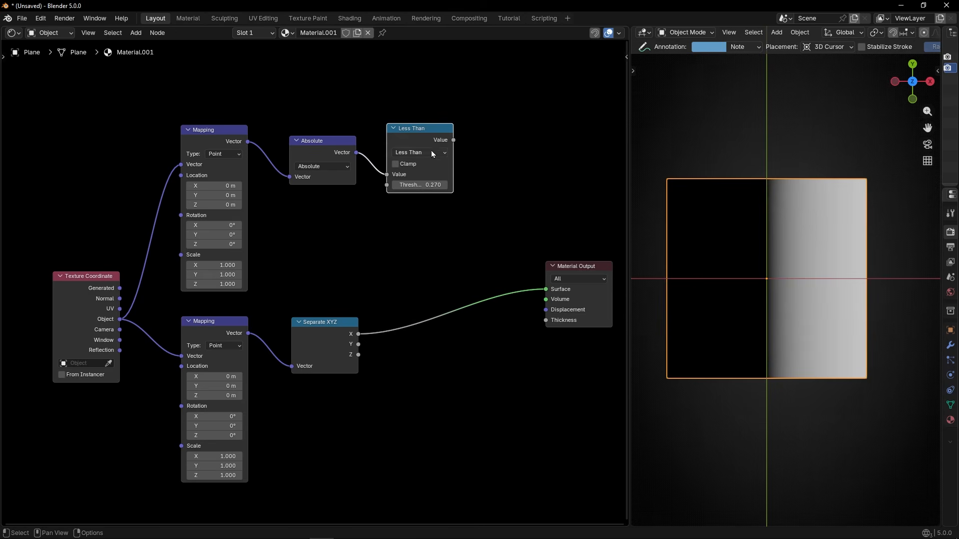
key(shift+d)
click(438, 324)
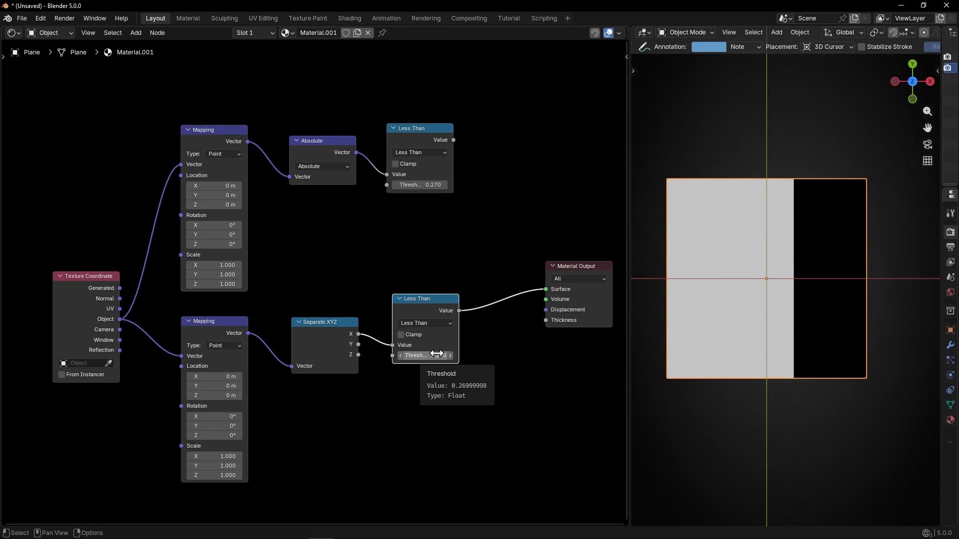
click(446, 356)
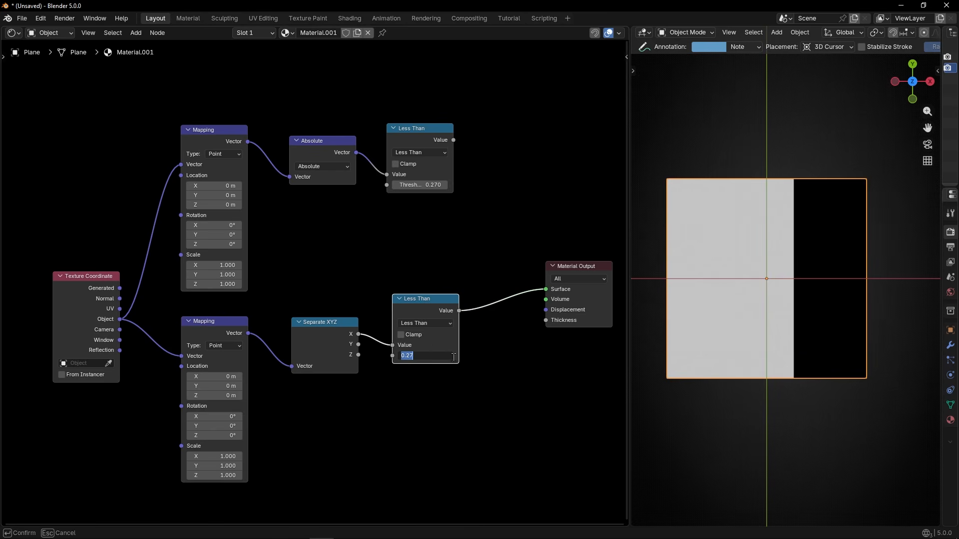
key(Return)
drag(359, 345, 396, 346)
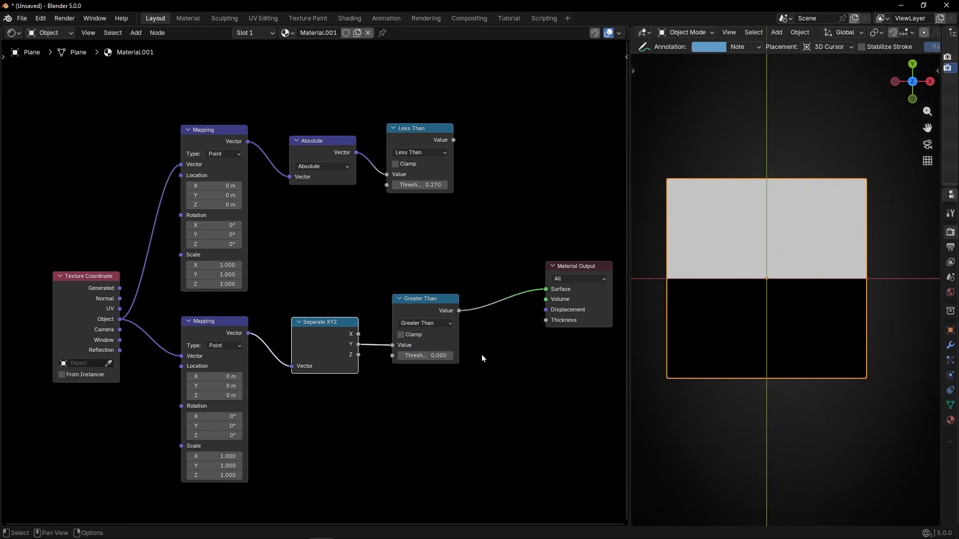
Insert a duplicate of the Greater Than node between it and the Material Output, and set the duplicate's operation to Add.
drag(454, 140, 546, 289)
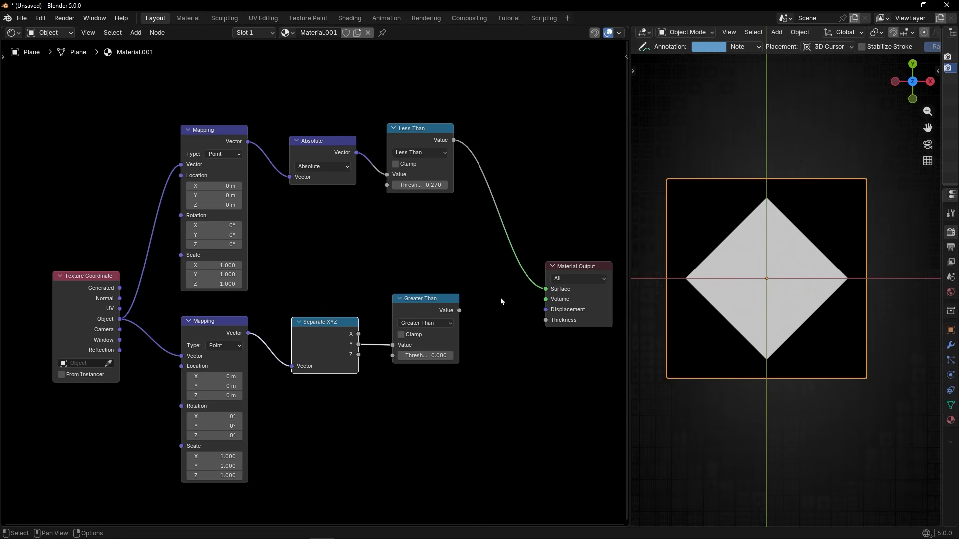
drag(459, 311, 596, 221)
click(426, 302)
key(shift+d)
click(525, 223)
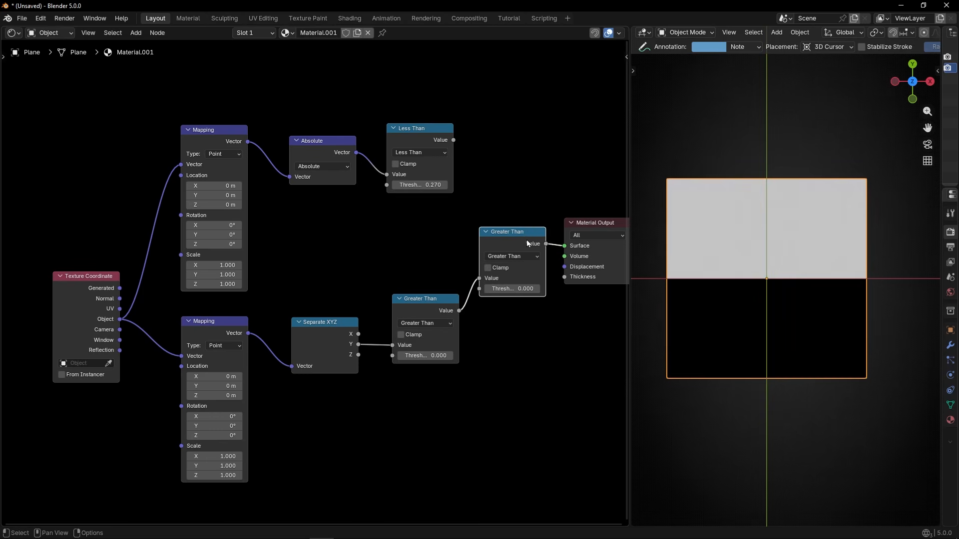
click(514, 242)
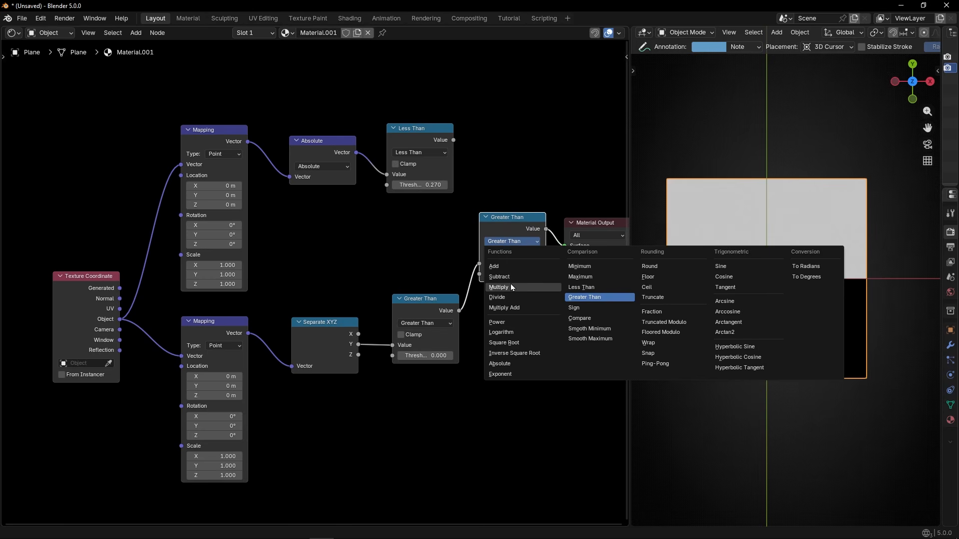
click(512, 268)
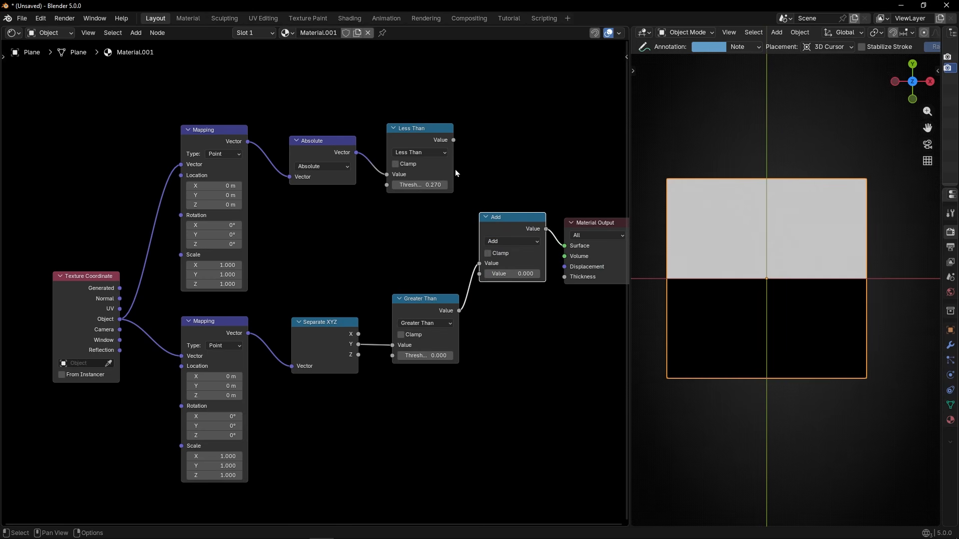
Connect the Less Than result to the Add node's first Value input and the Greater Than result to its second.
drag(453, 139, 461, 169)
drag(478, 260, 479, 263)
drag(458, 310, 479, 273)
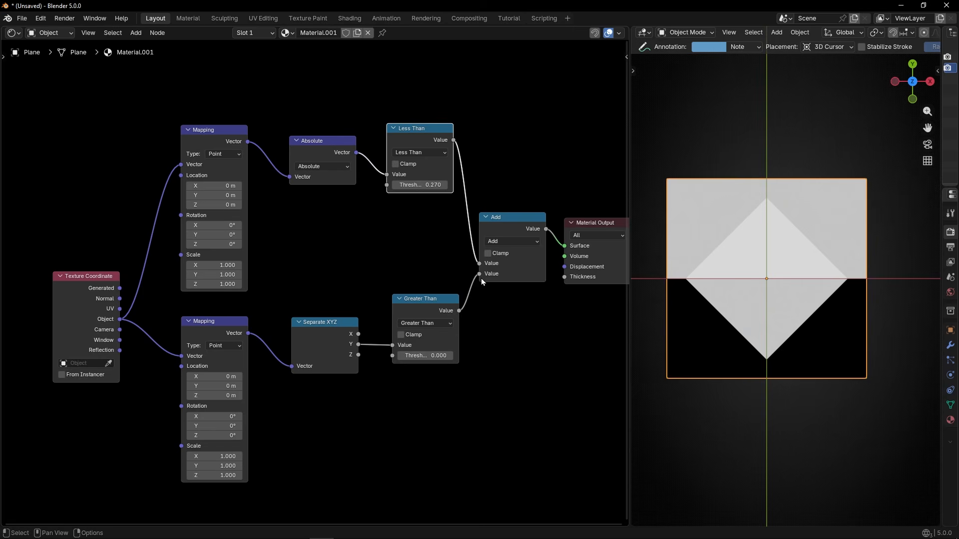
Try Subtract on the combining Math node, and set its operation to Divide to keep the diamond's upper half.
click(530, 242)
click(510, 280)
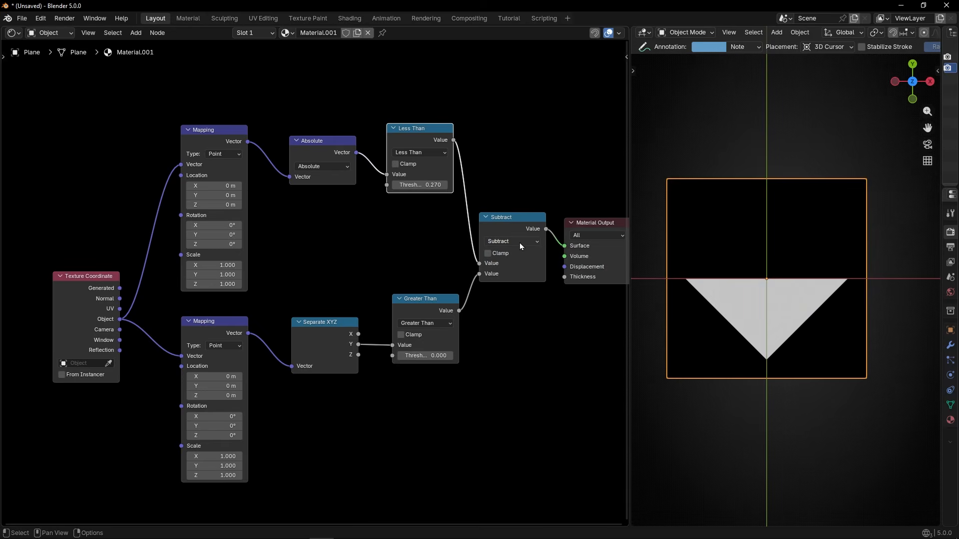
click(508, 243)
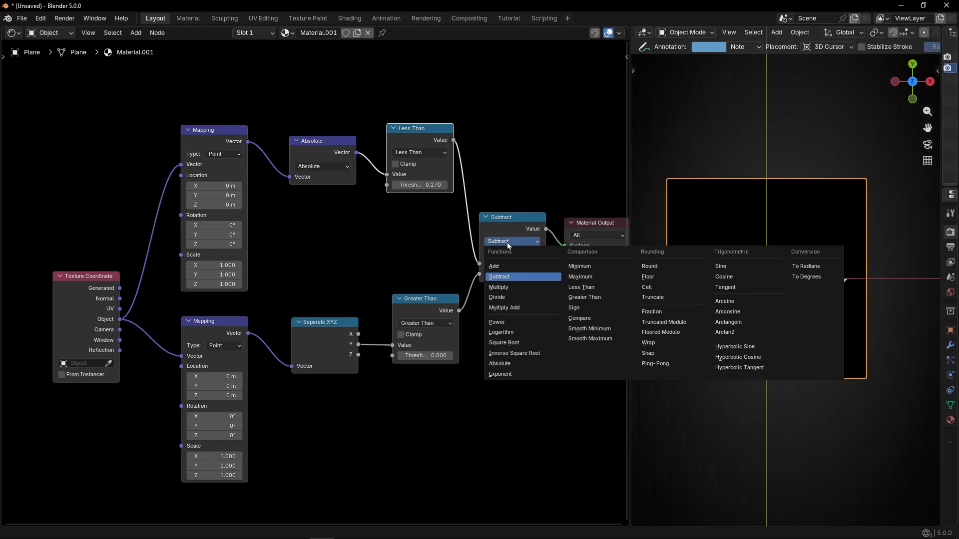
click(504, 296)
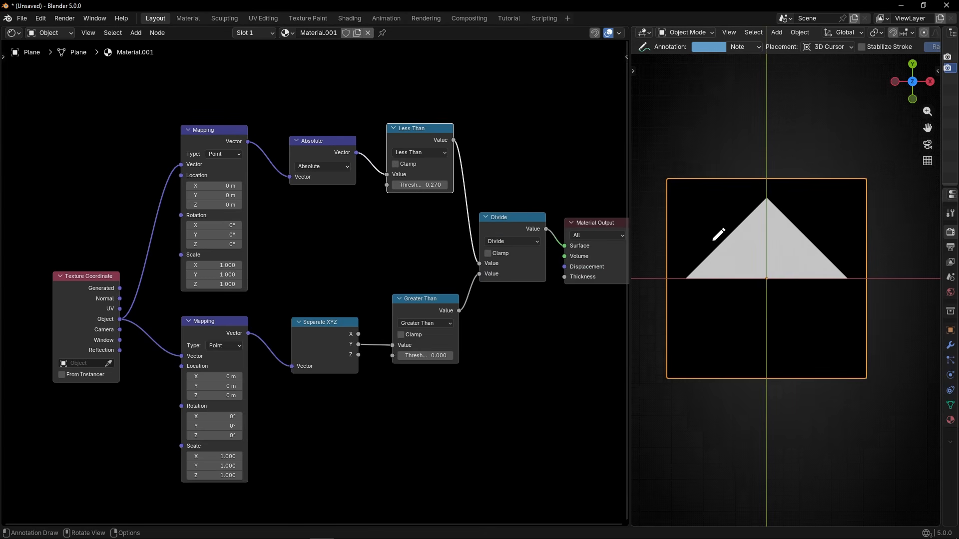
click(530, 240)
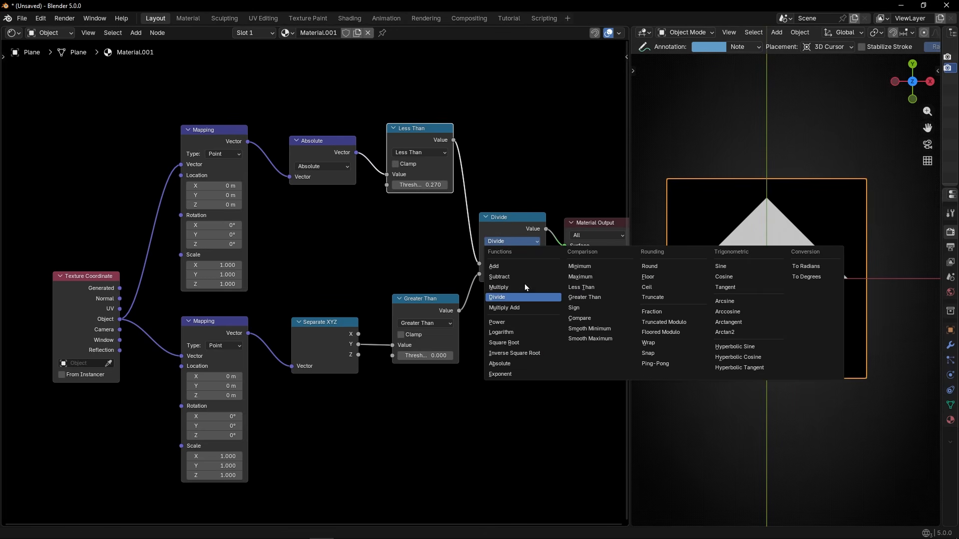
Narrow the triangle by setting the upper Mapping node's X Scale to 1.5.
scroll(525, 325, up, 2)
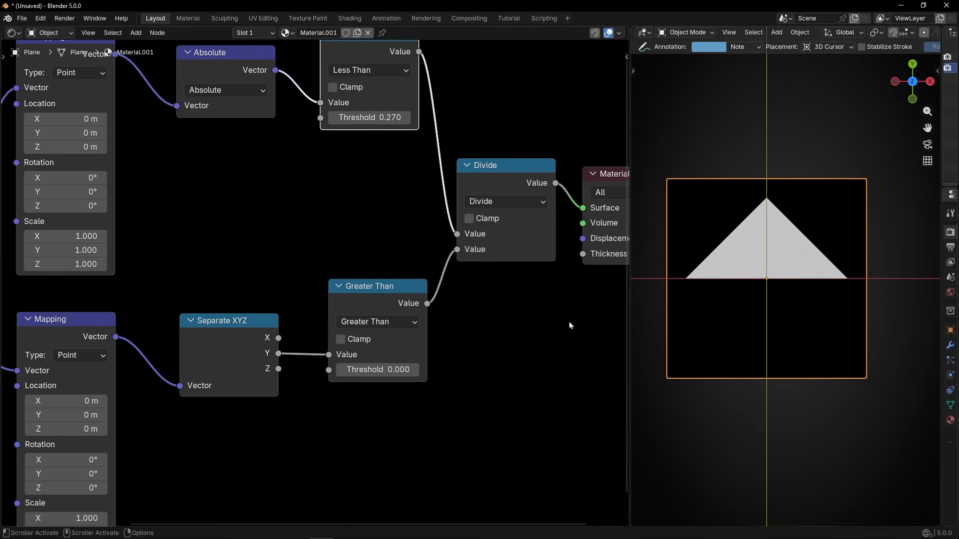
scroll(569, 325, down, 2)
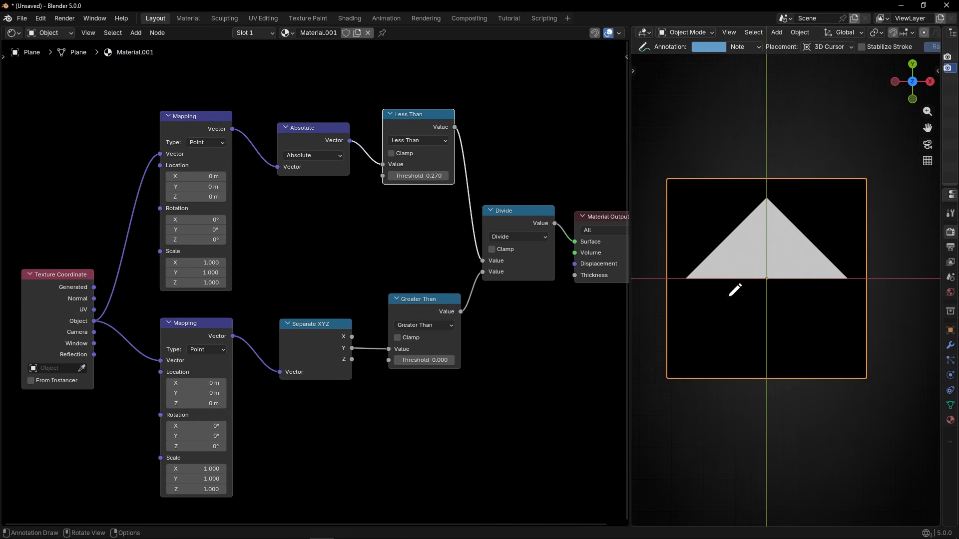
middle_drag(309, 281, 344, 282)
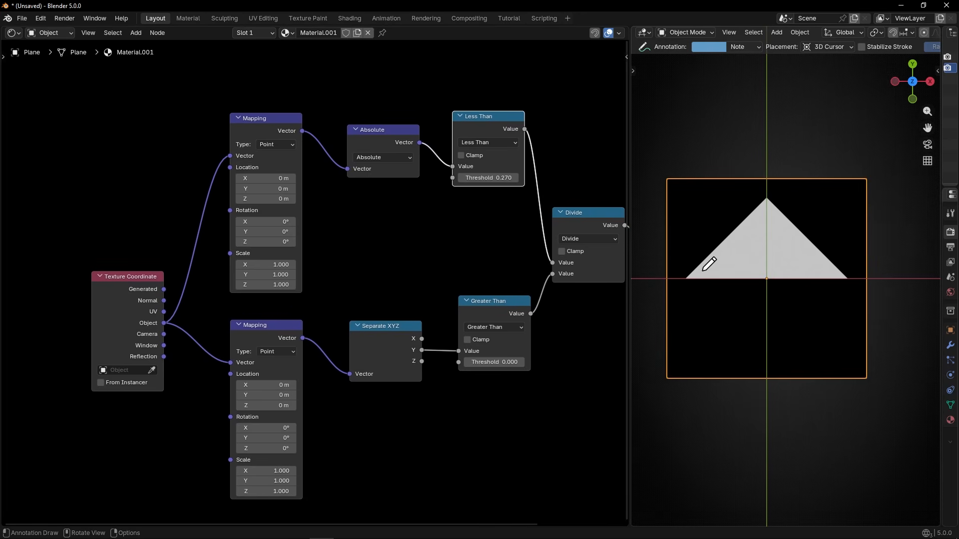
drag(270, 263, 513, 264)
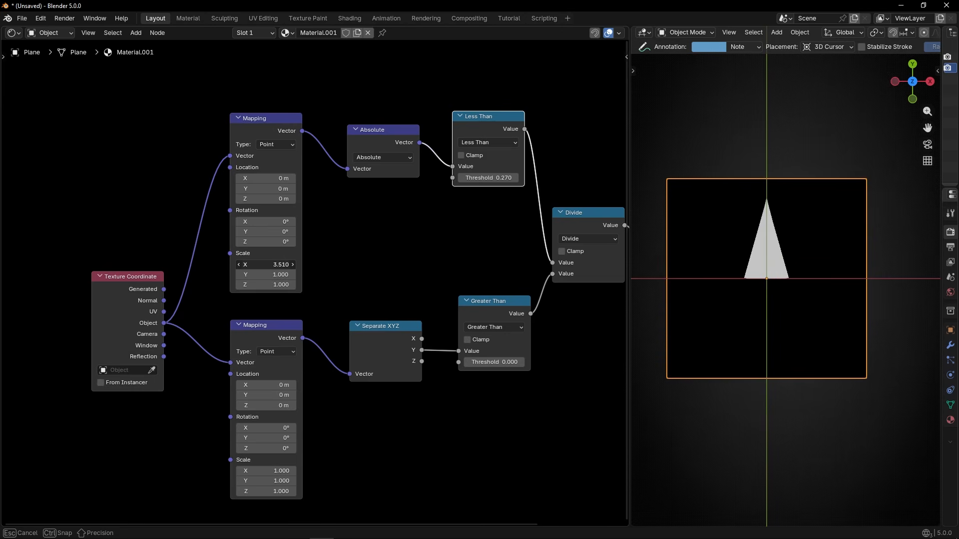
mouse_move(442, 263)
mouse_down()
mouse_move(266, 263)
mouse_move(312, 263)
mouse_up()
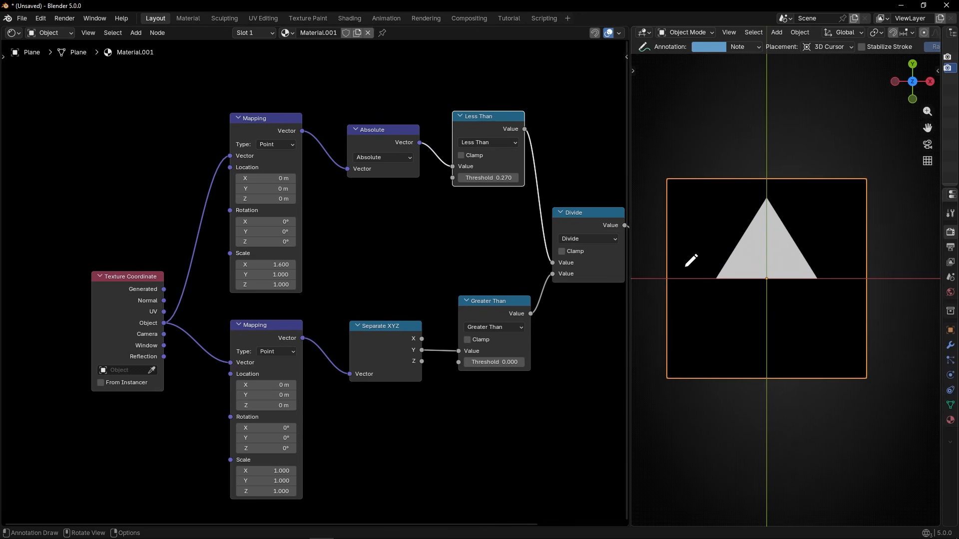
click(271, 265)
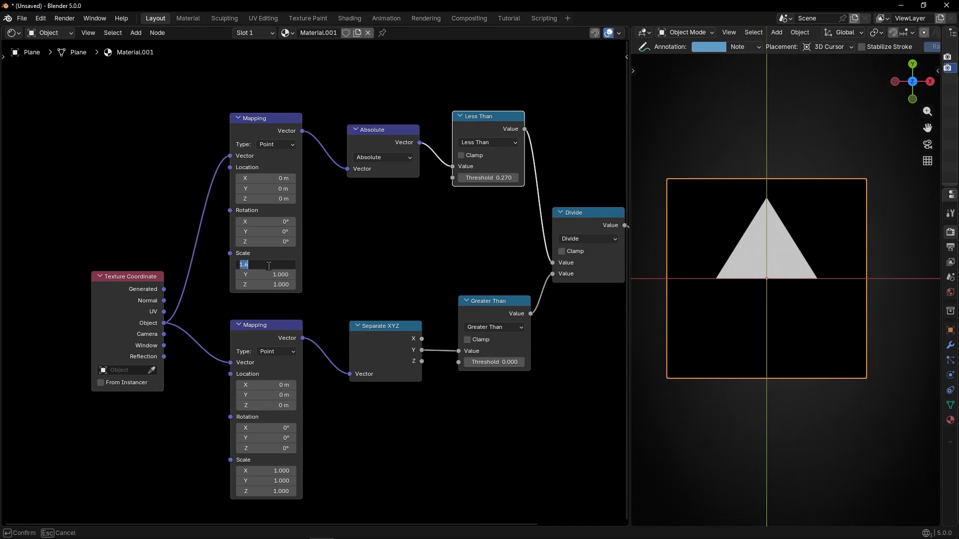
text(1.5)
key(Return)
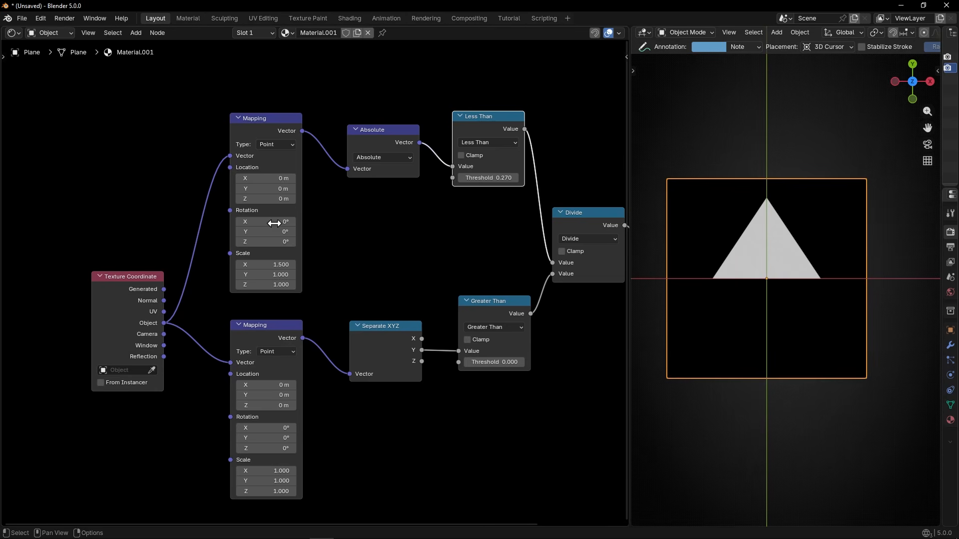
Try shifting the triangle with the upper Mapping node's Location, including Y at 0.66 m, and undo the Location changes.
drag(275, 178, 534, 320)
key(ctrl+z)
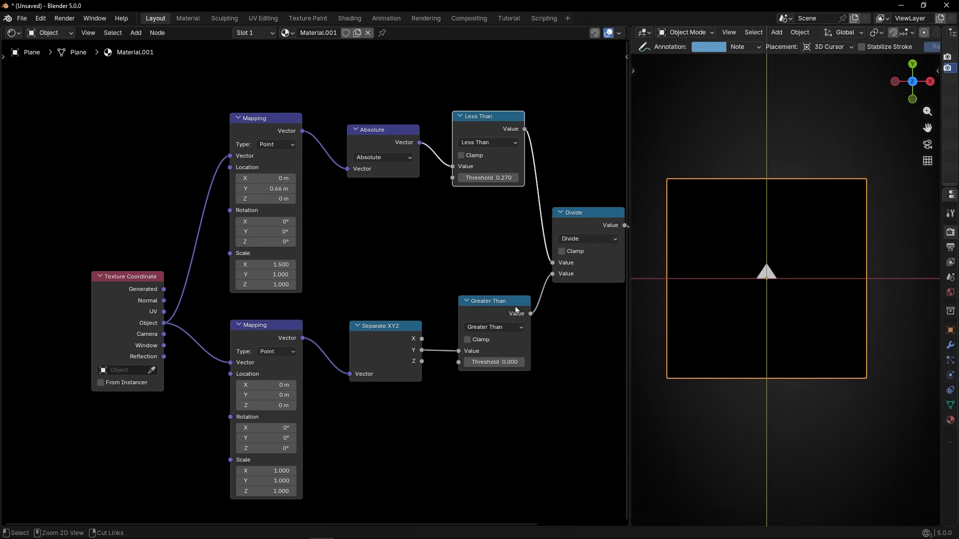
key(ctrl+z)
key(ctrl+z)
key(ctrl+z)
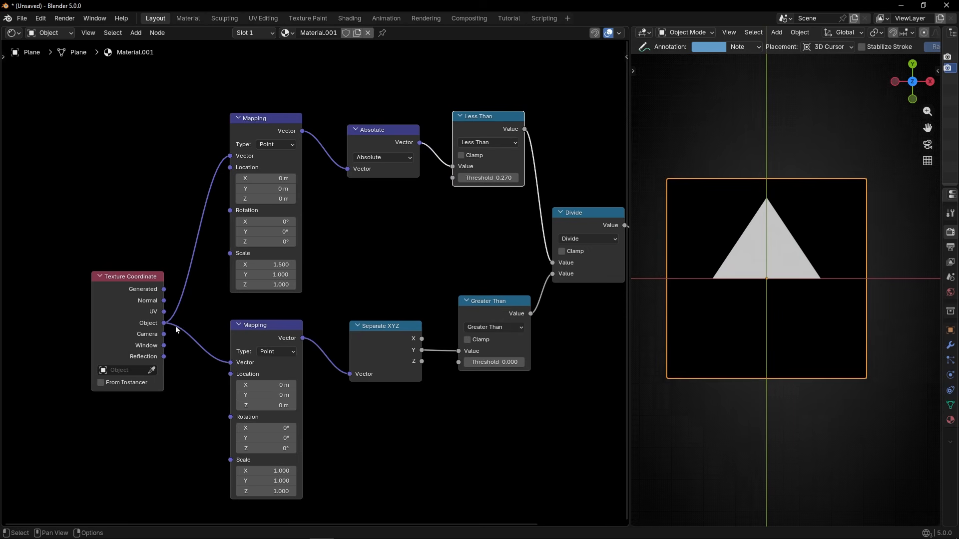
Move the Texture Coordinate node away from the Mapping nodes and add a reroute point on its Object links.
drag(132, 299, 75, 292)
shift+right_drag(148, 405, 149, 405)
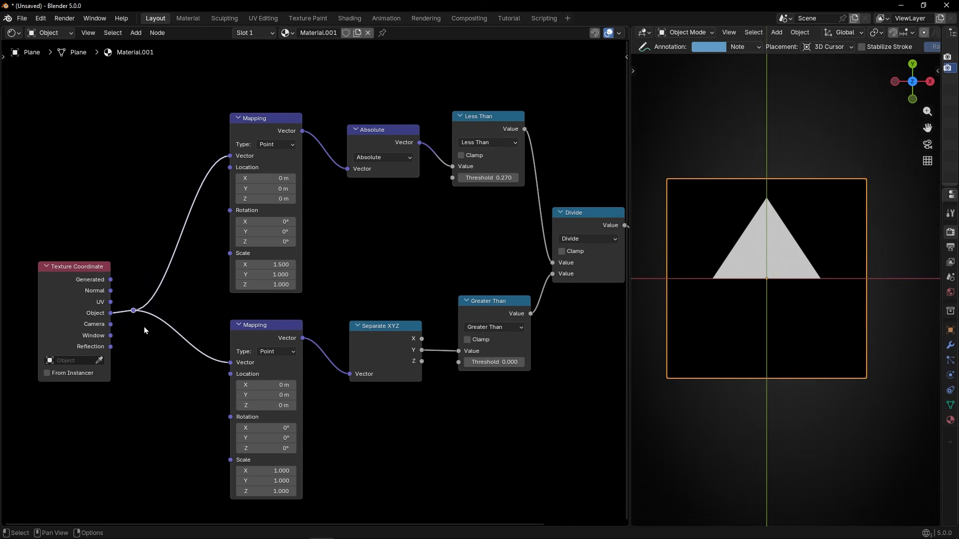
Move the reroute point away from Texture Coordinate and relocate the lower Mapping node onto the Object link ahead of the reroute, feeding both branches.
key(g)
click(187, 313)
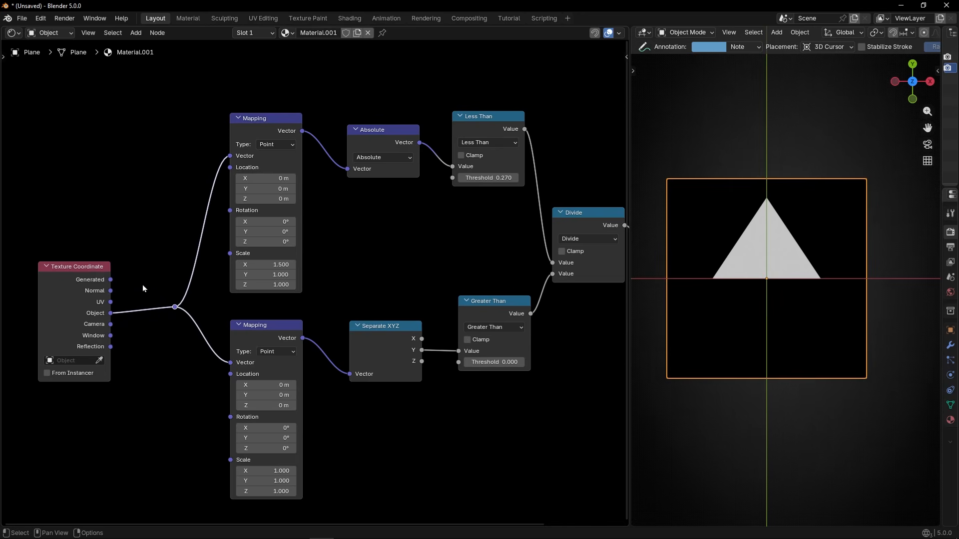
middle_drag(143, 285, 271, 284)
drag(385, 337, 174, 278)
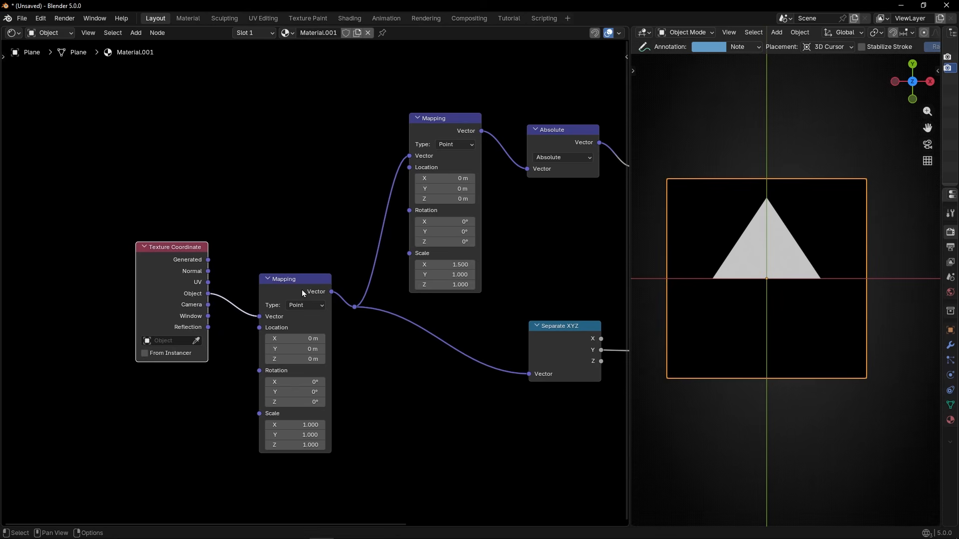
Shift the whole triangle by setting the shared Mapping node's Location Y to 0.28 m.
drag(295, 290, 277, 298)
drag(275, 355, 414, 411)
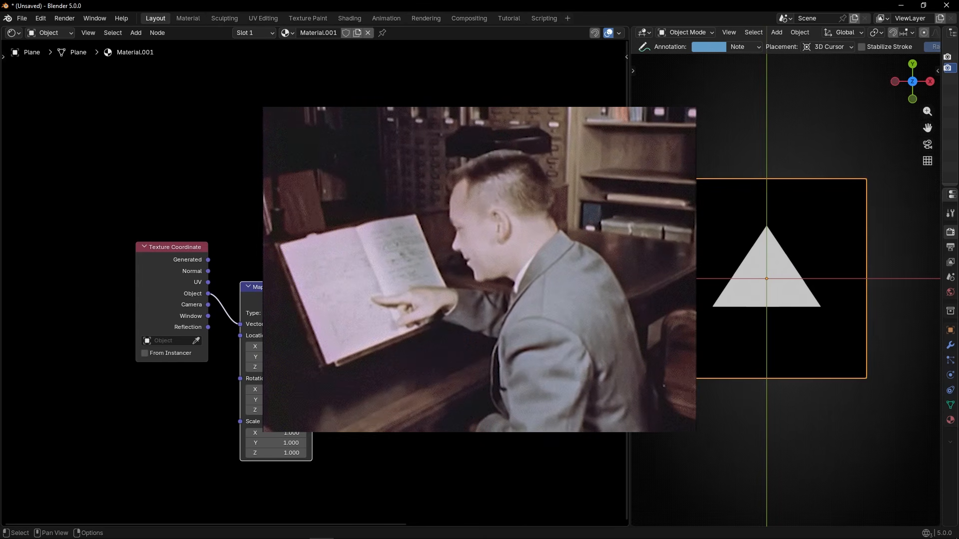
scroll(392, 379, down, 6)
middle_drag(392, 378, 285, 372)
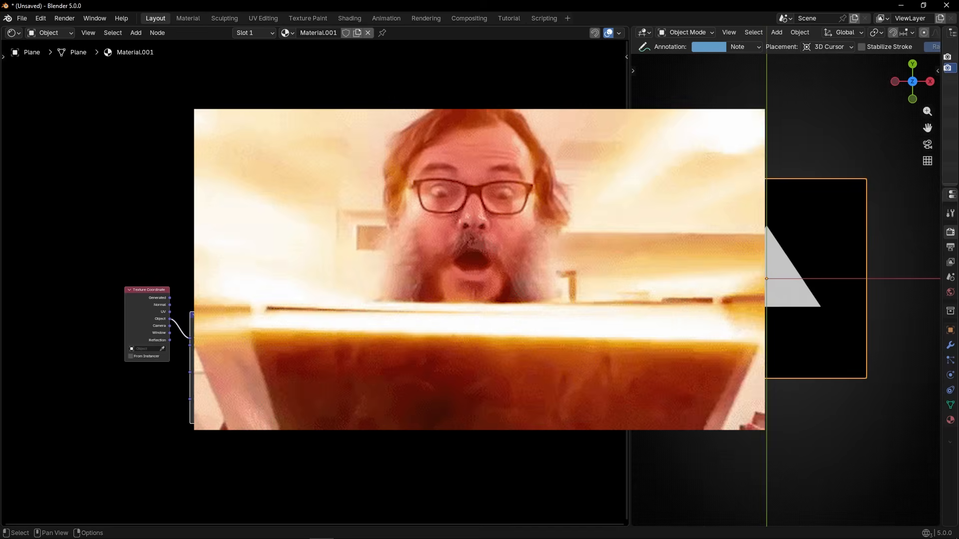
scroll(338, 368, up, 2)
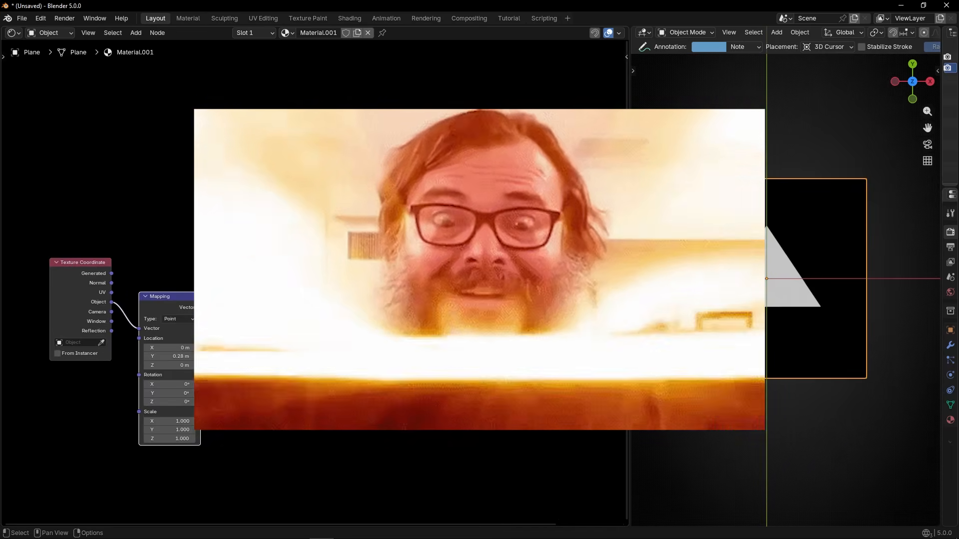
middle_drag(338, 368, 312, 355)
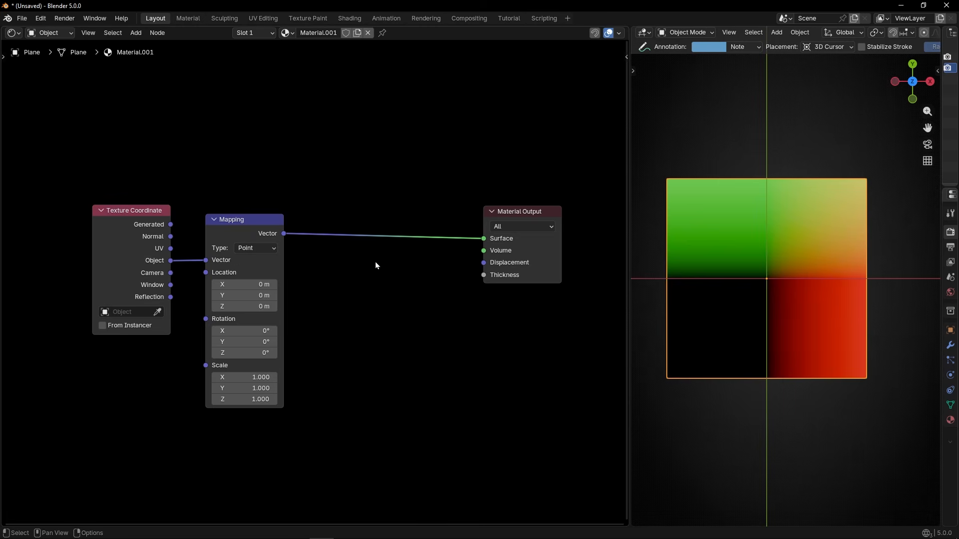
Insert a Radial Tiling node between the Mapping node and Material Output.
scroll(376, 265, up, 1)
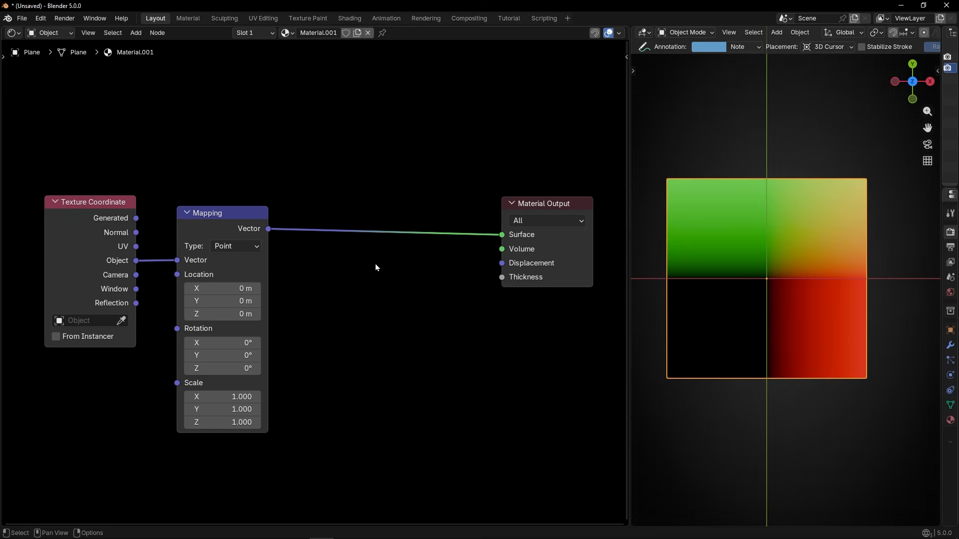
key(shift+a)
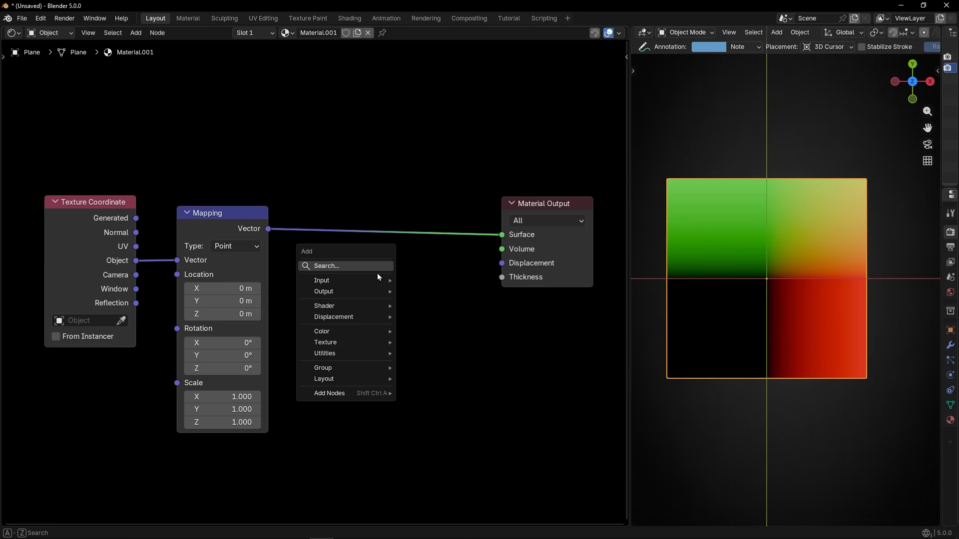
text(til)
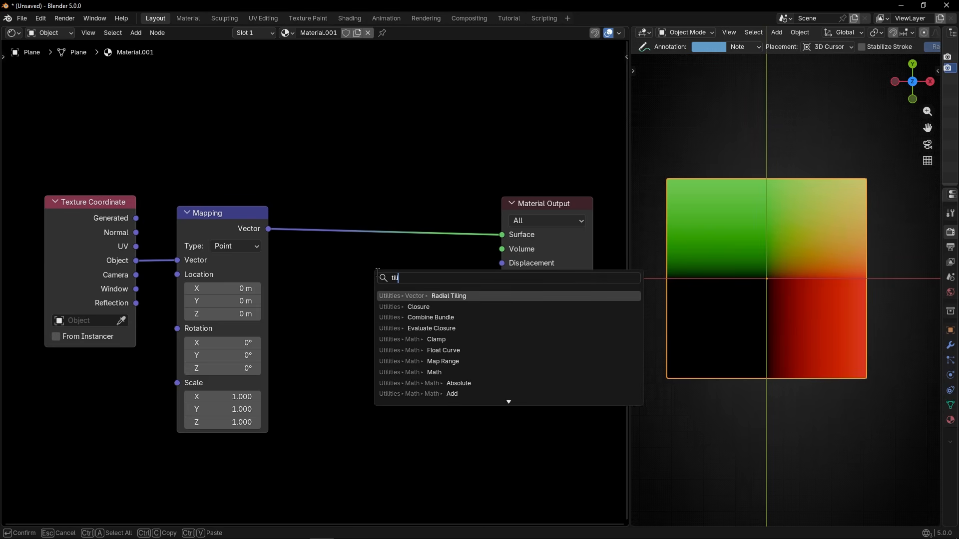
click(416, 294)
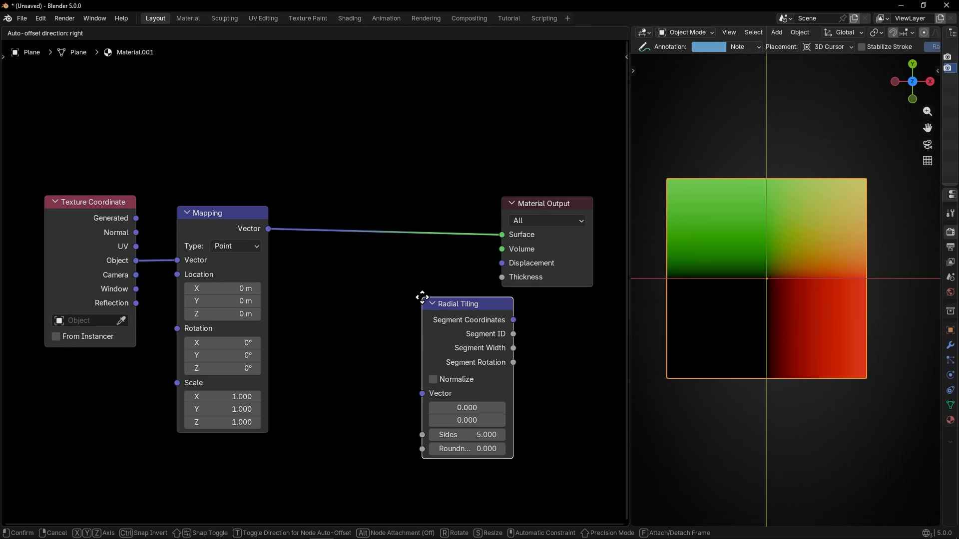
click(310, 204)
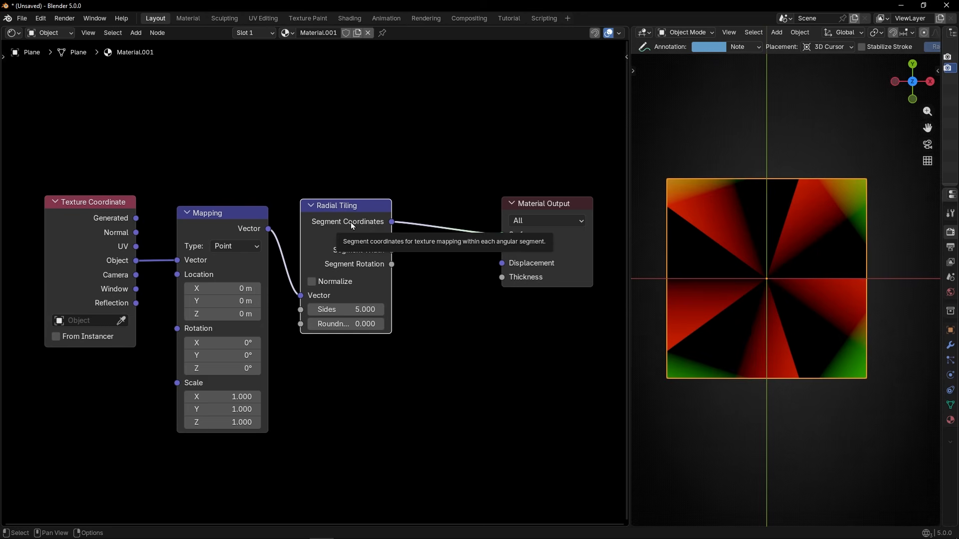
Try 4, 3 and 10.5 as the Radial Tiling node's Sides value, and return it to 5.
click(355, 309)
text(4)
key(Return)
click(345, 305)
text(3)
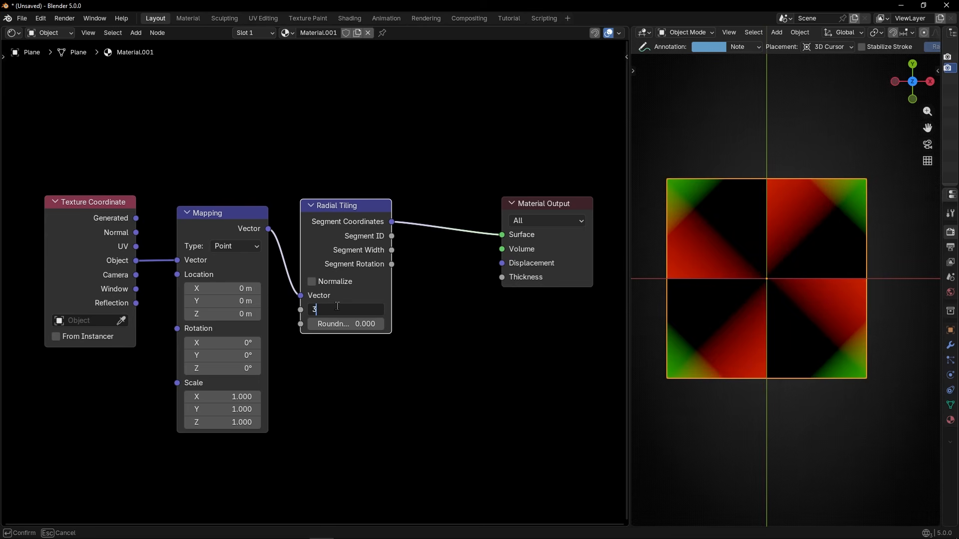
key(Return)
drag(337, 305, 319, 329)
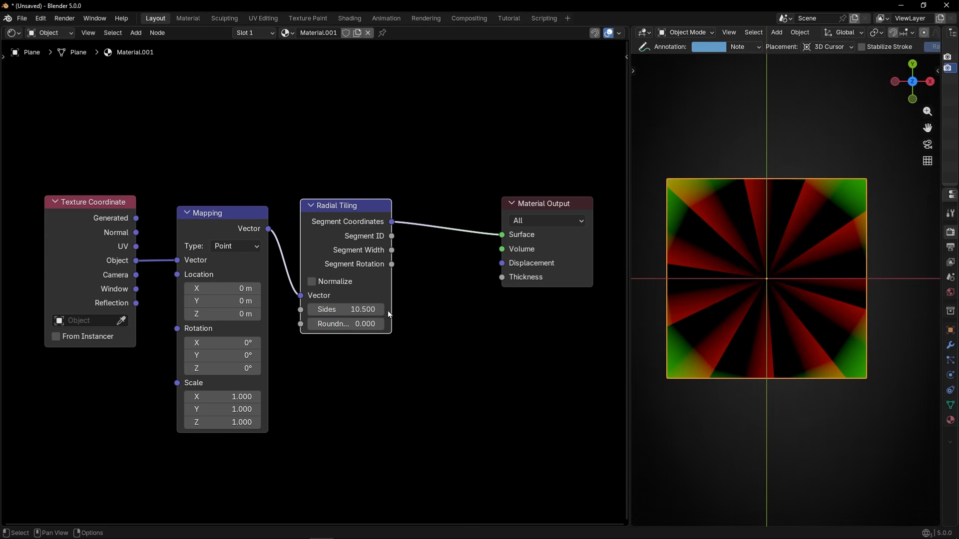
click(368, 310)
text(5)
key(Return)
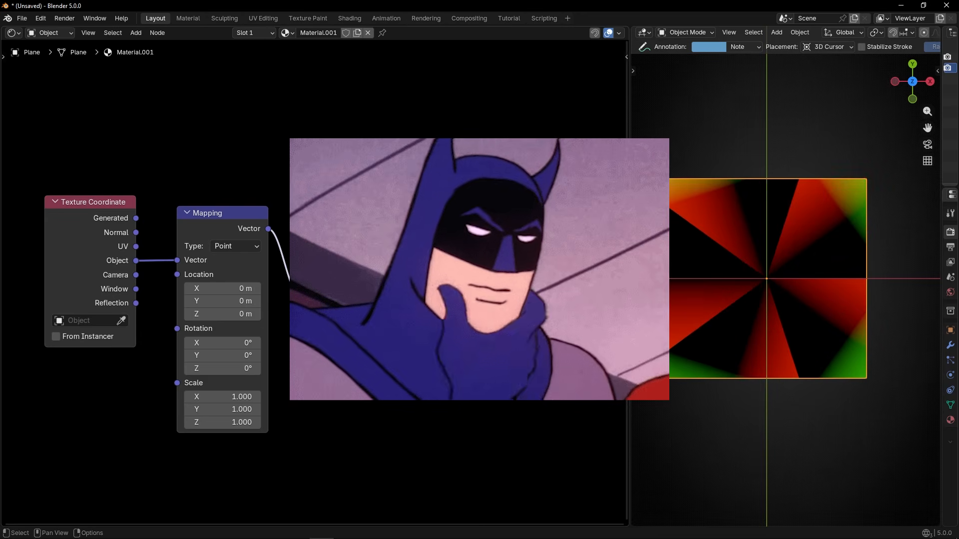
Insert a Math node set to Less Than between Radial Tiling and Material Output, with its Threshold at -0.110.
middle_drag(475, 300, 426, 302)
drag(475, 212, 524, 211)
key(q)
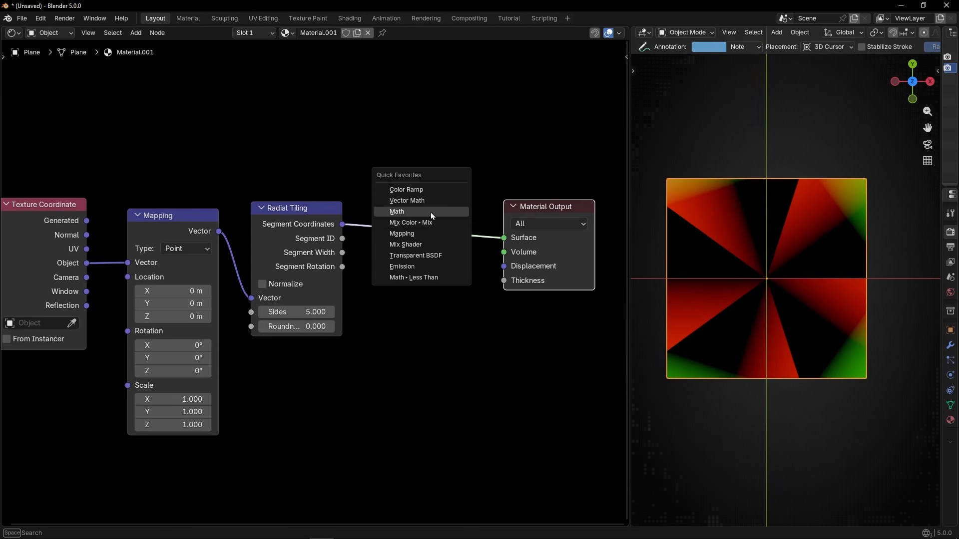
click(431, 212)
click(436, 251)
click(437, 245)
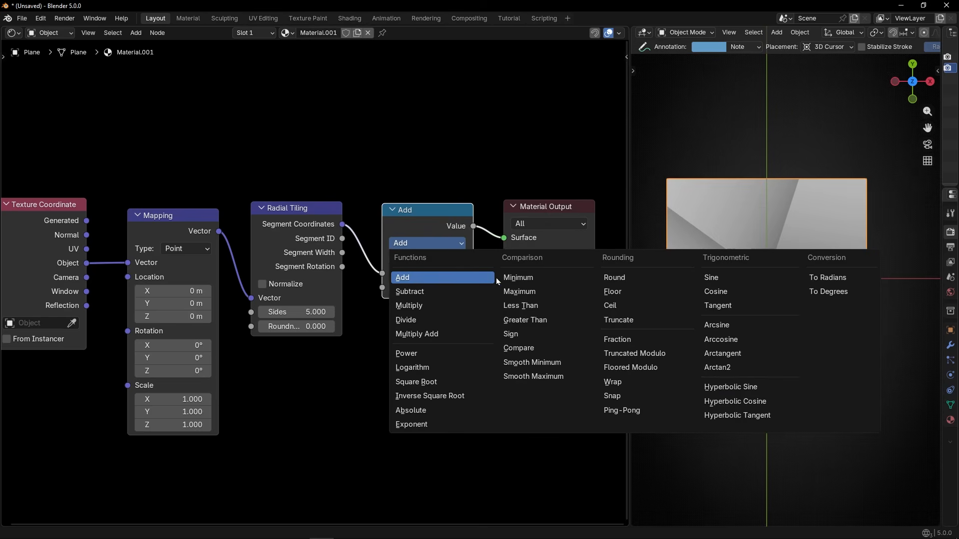
click(521, 304)
drag(428, 287, 352, 287)
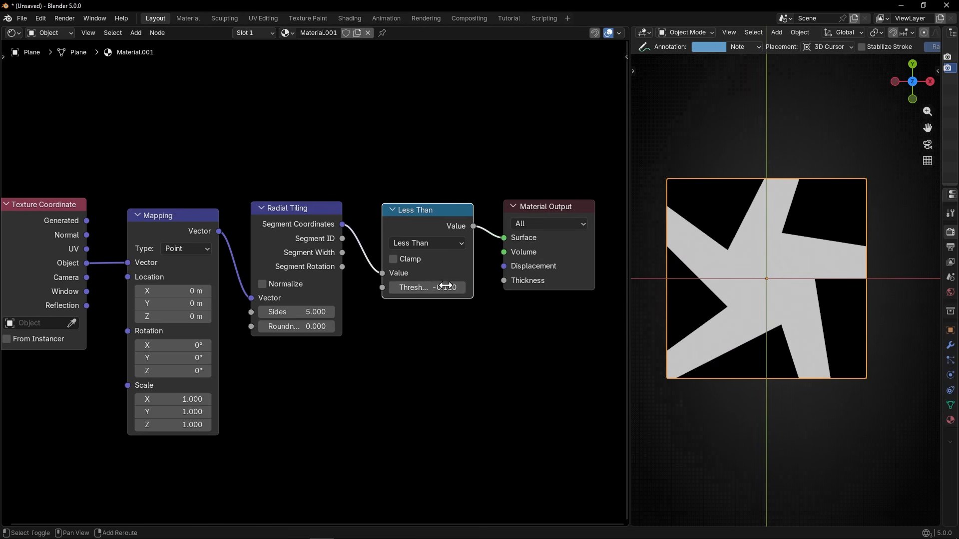
Space the Less Than and Material Output nodes away from Radial Tiling, and lower the Less Than Threshold to -0.250.
scroll(475, 154, down, 2)
middle_drag(476, 155, 364, 184)
drag(358, 189, 457, 256)
drag(348, 213, 421, 200)
scroll(403, 181, up, 5)
scroll(402, 181, up, 3)
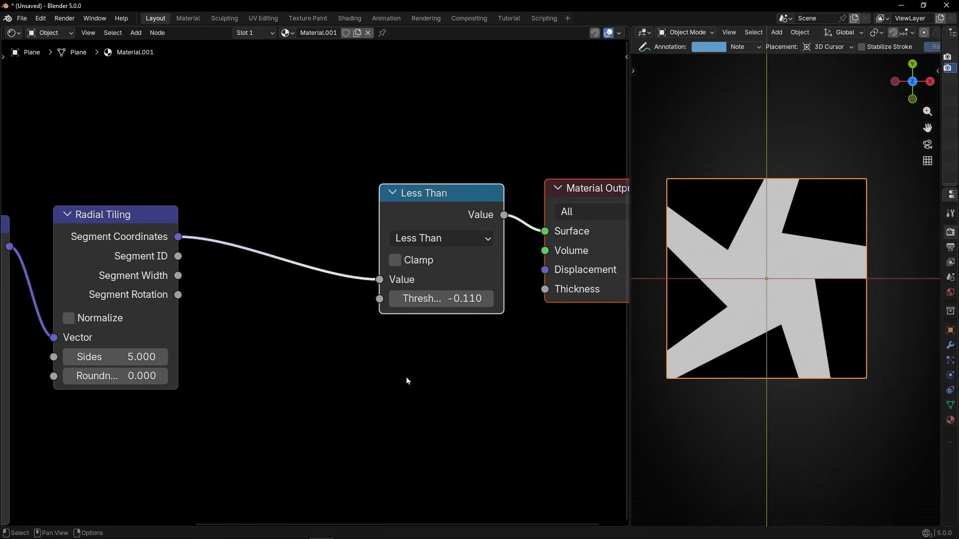
drag(438, 299, 404, 299)
Insert a Separate XYZ node between Radial Tiling's Segment Coordinates and the Less Than node, using its X output.
scroll(274, 308, down, 2)
middle_drag(274, 307, 336, 303)
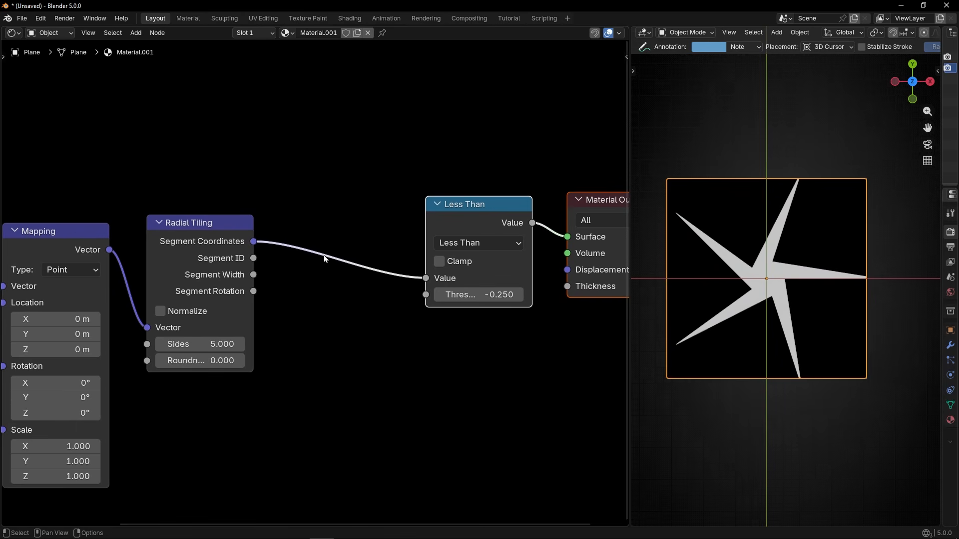
key(shift+a)
text(sep)
key(Return)
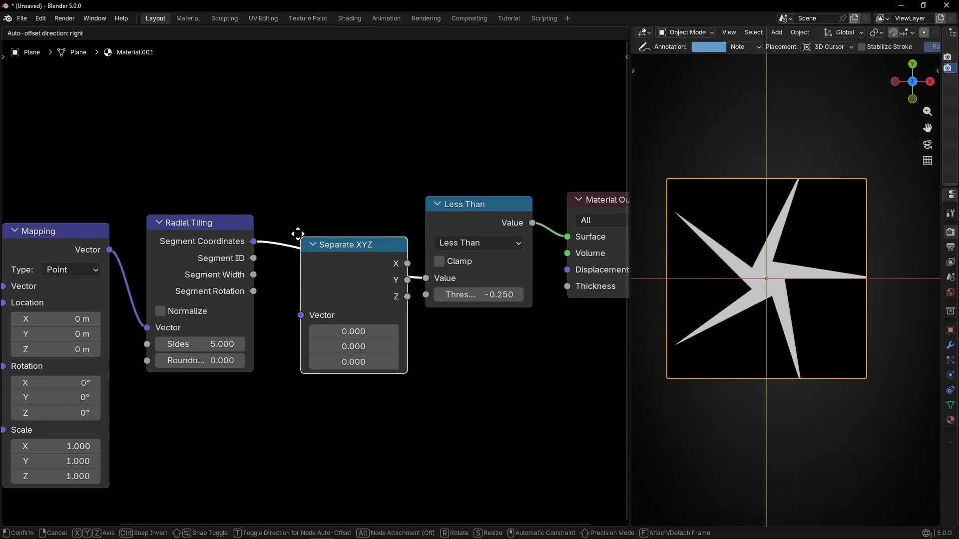
click(284, 227)
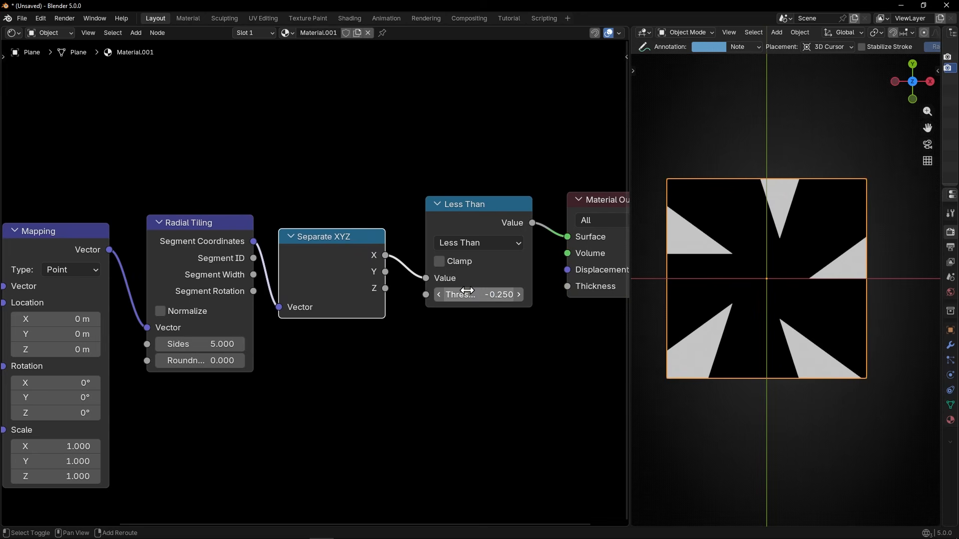
Try raising the Less Than Threshold to 0.200, and set it to 0.
drag(474, 295, 586, 295)
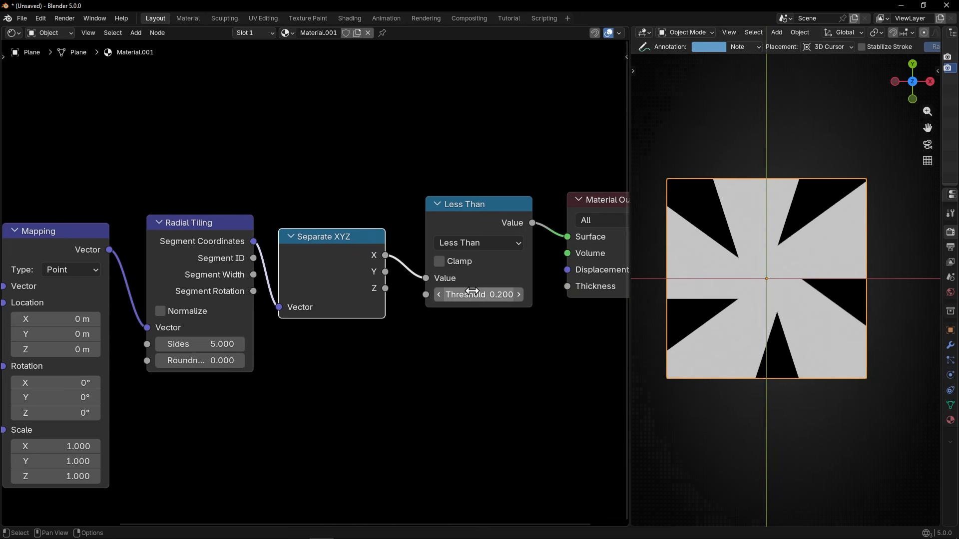
click(480, 293)
text(0)
key(Return)
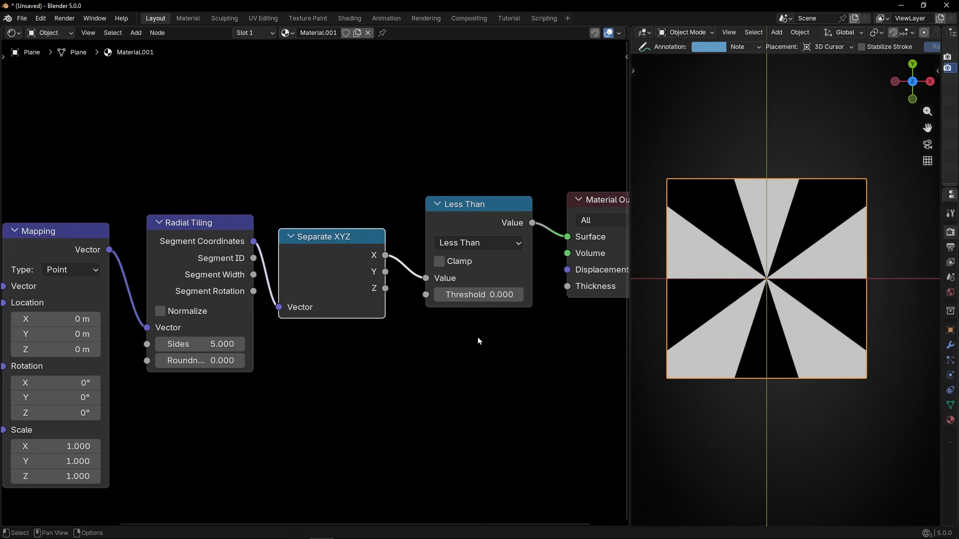
Set the Radial Tiling node's Sides to 8, try changing the Mapping node's Z Rotation, and undo that rotation change.
click(207, 344)
text(8)
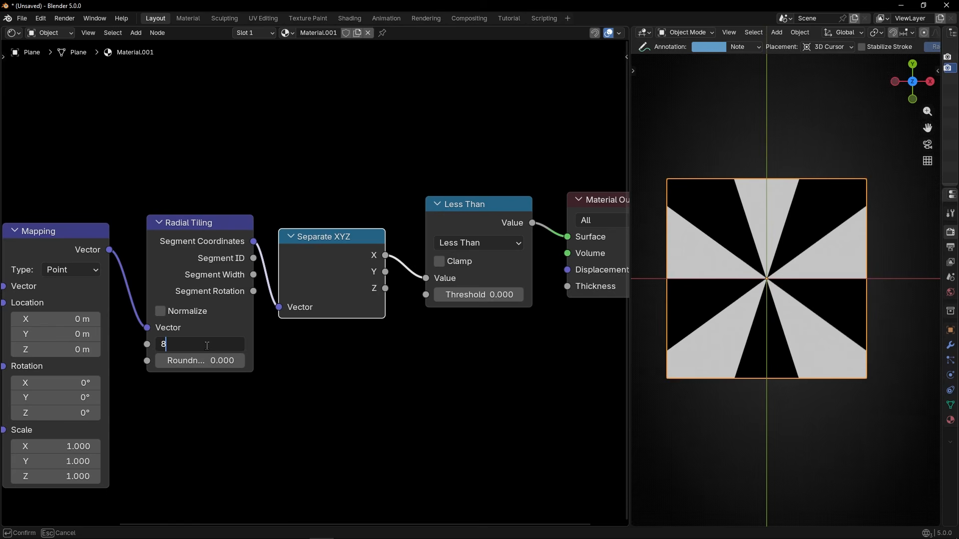
key(Return)
shift+drag(51, 415, 744, 416)
key(ctrl+z)
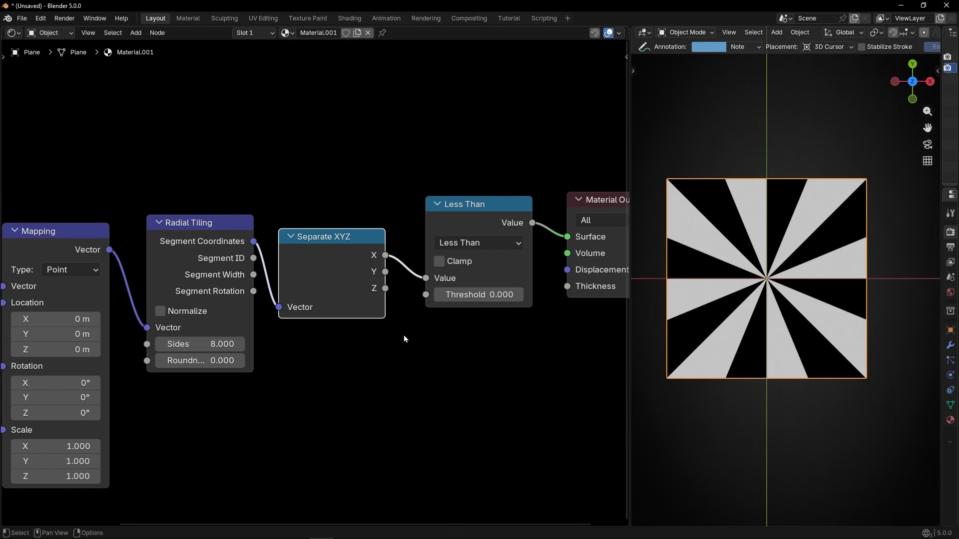
Connect Separate XYZ's Y output to the Less Than node's Value and set its Threshold to -0.300.
drag(386, 275, 426, 279)
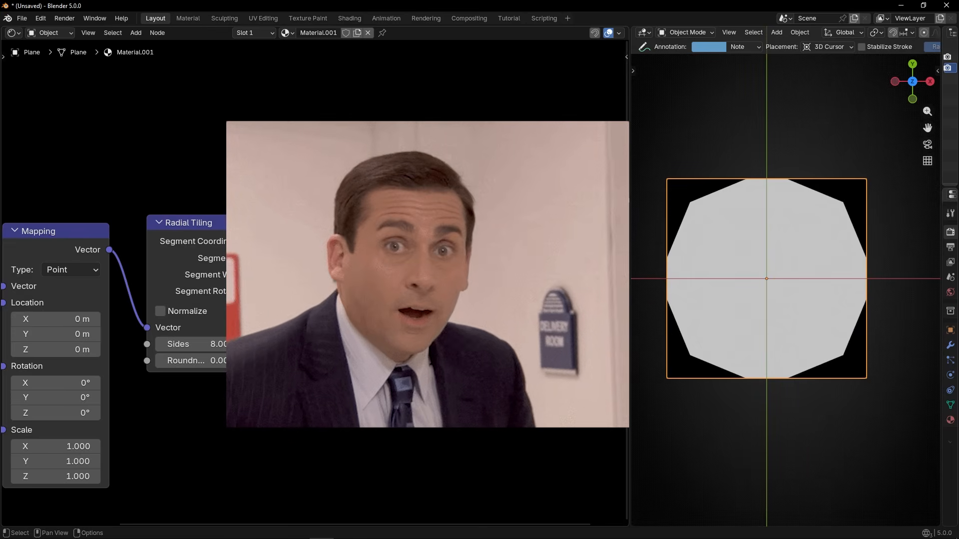
drag(480, 295, 462, 295)
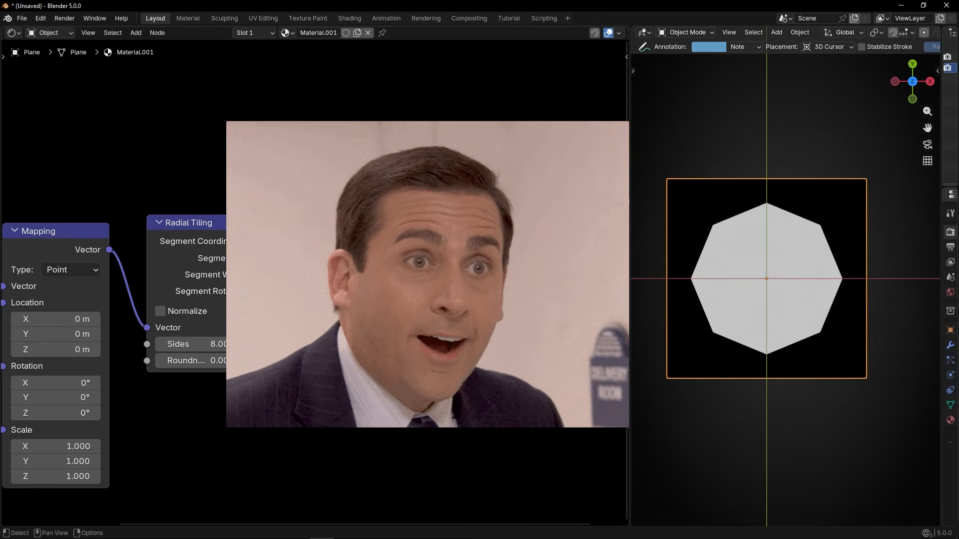
Make a square by setting Radial Tiling's Sides to 4 and the Mapping node's Z Rotation to 45°.
click(203, 344)
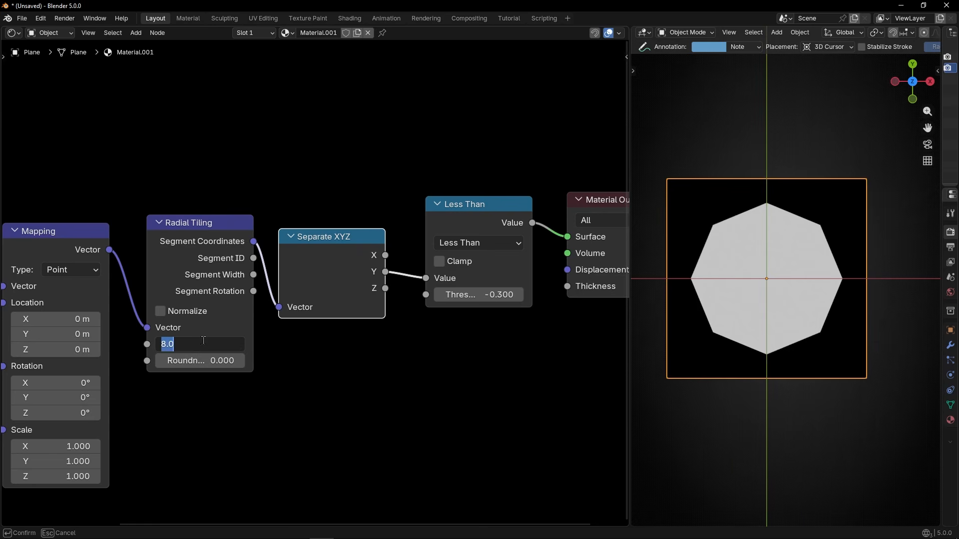
text(4)
key(Return)
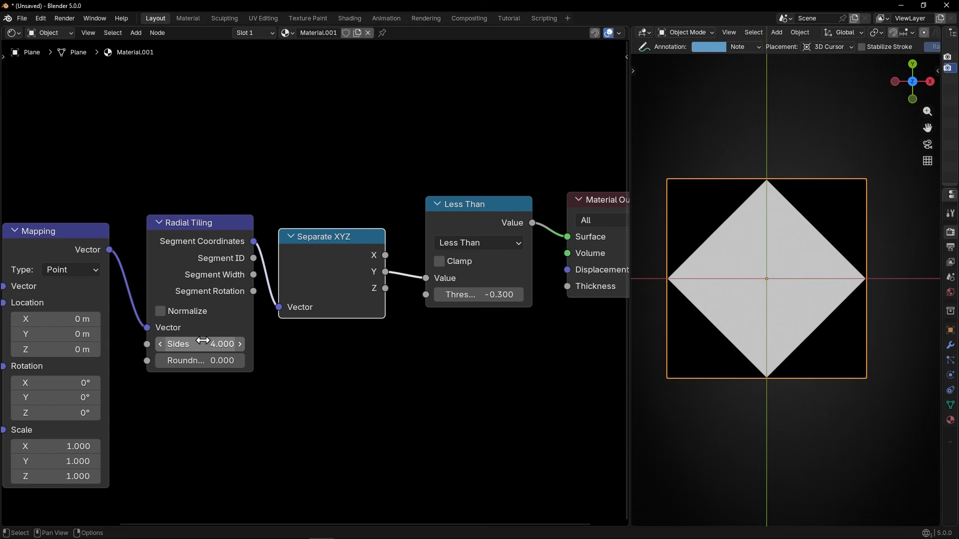
middle_drag(209, 429, 255, 419)
click(107, 402)
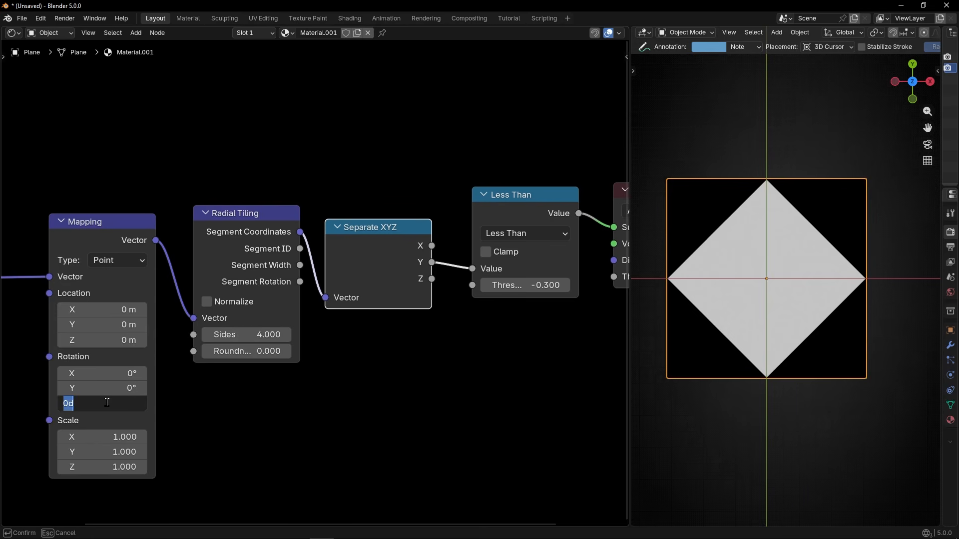
key(Return)
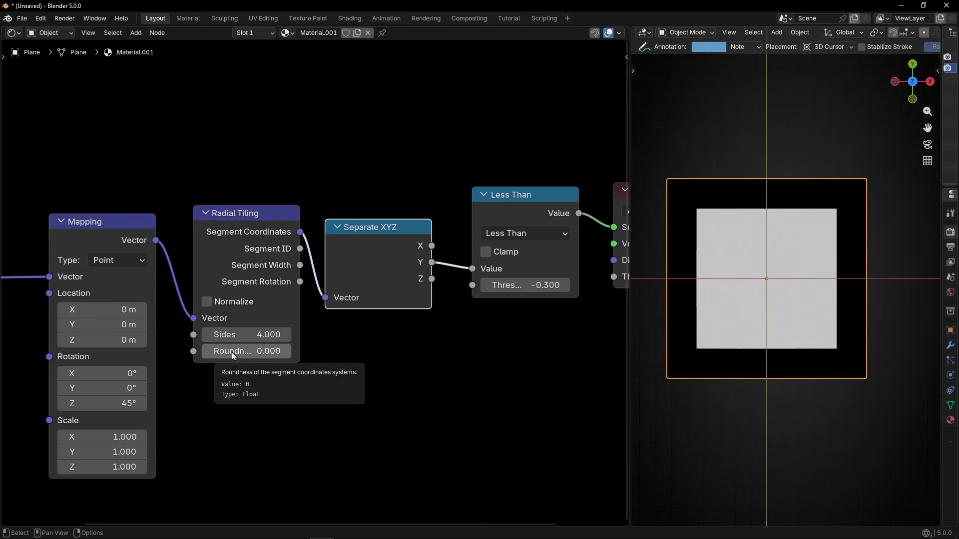
Try Radial Tiling's Roundness at 0.191 and higher, return it to 0, and set the Less Than Threshold to -0.410.
drag(232, 352, 255, 353)
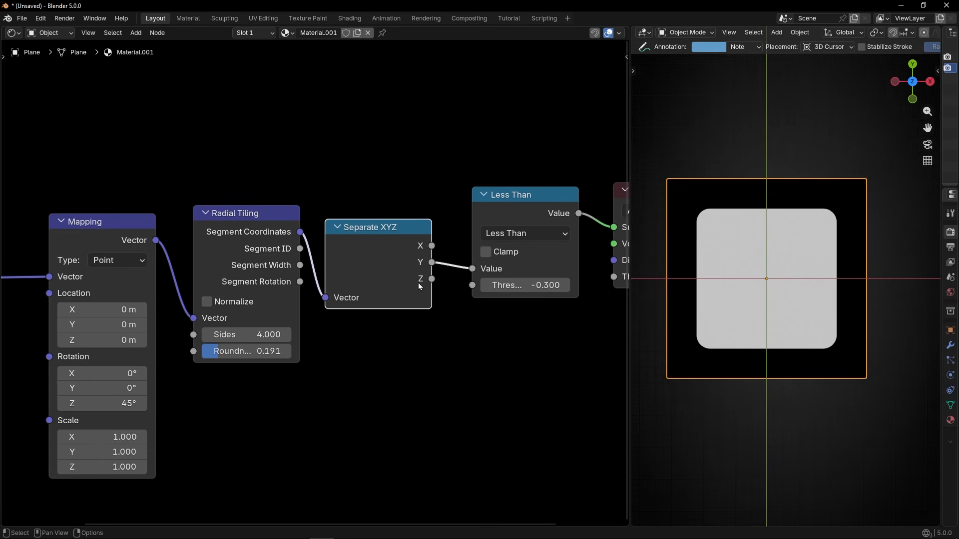
drag(227, 354, 356, 354)
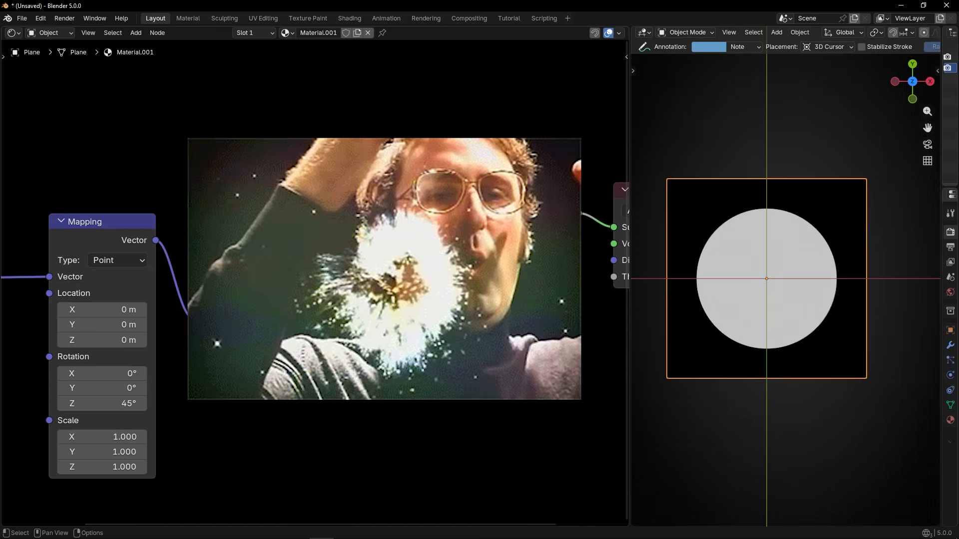
drag(227, 353, 97, 353)
drag(564, 281, 541, 283)
drag(239, 351, 204, 351)
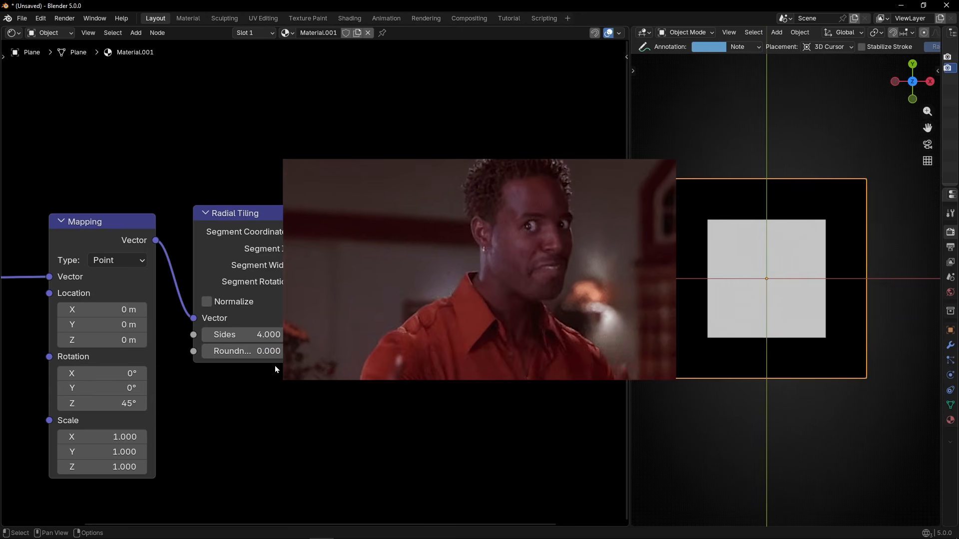
Make a triangle by setting Radial Tiling's Sides to 3, Mapping's Z Rotation to 0° and the Less Than Threshold to -0.710.
click(265, 341)
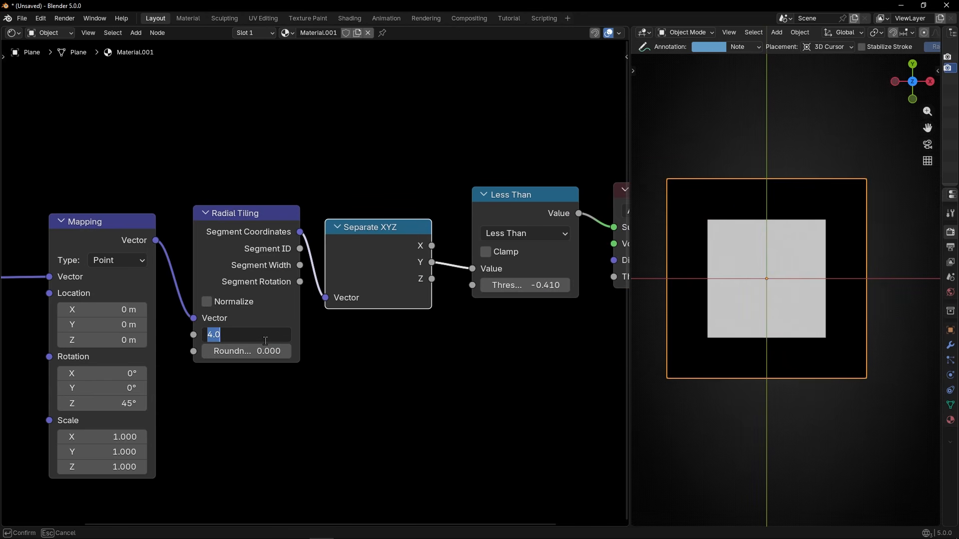
key(Return)
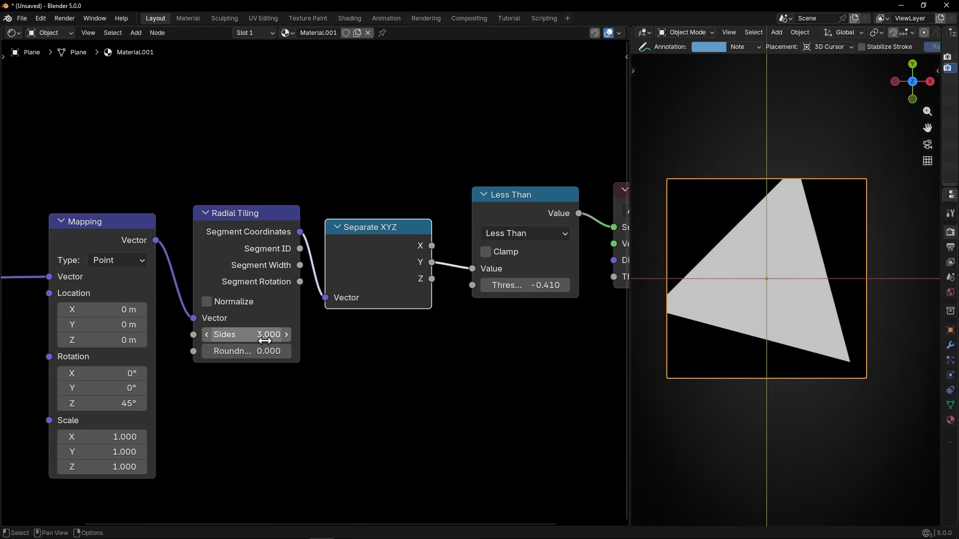
click(97, 402)
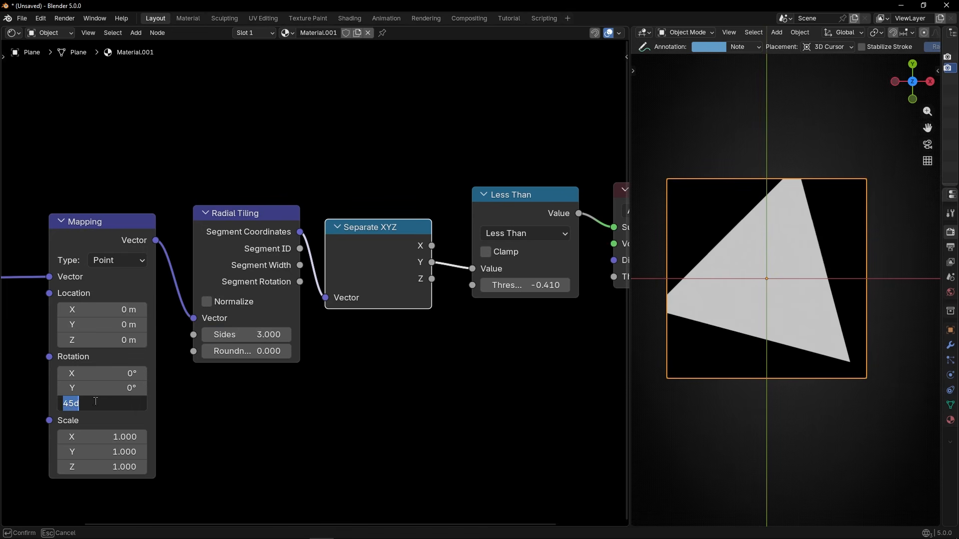
text(0)
key(Return)
drag(530, 285, 506, 286)
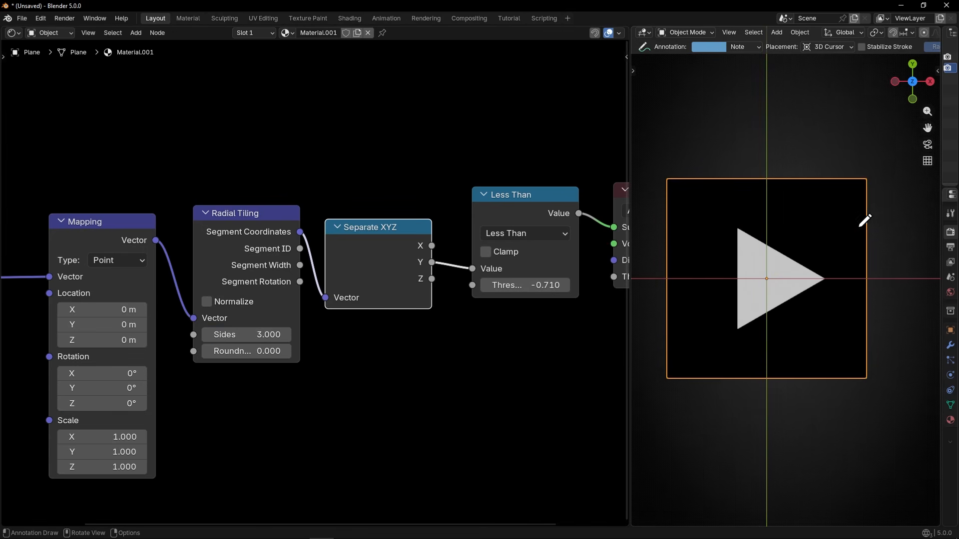
Try changing the Mapping node's Z Rotation and Location, and undo those changes.
drag(130, 403, 286, 403)
key(ctrl+z)
drag(93, 310, 130, 324)
key(ctrl+z)
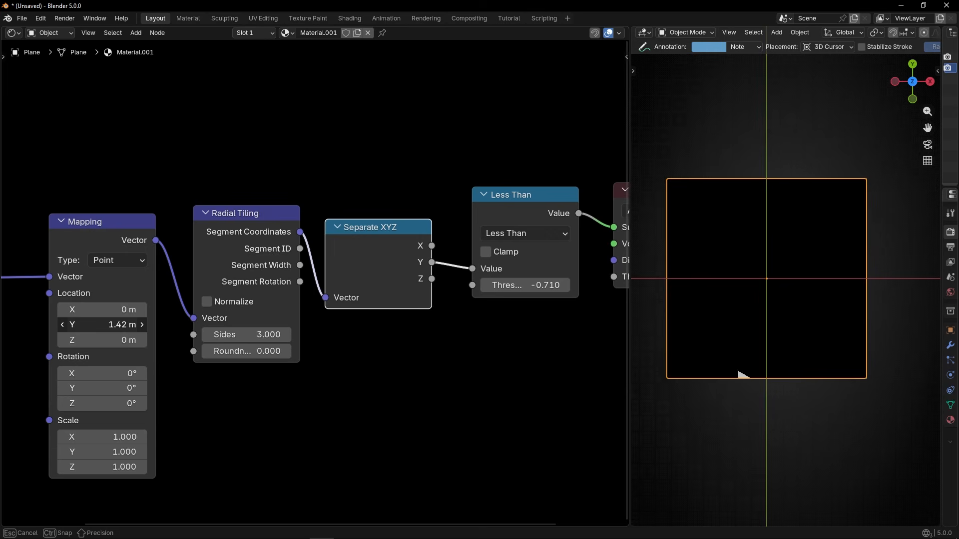
key(ctrl+z)
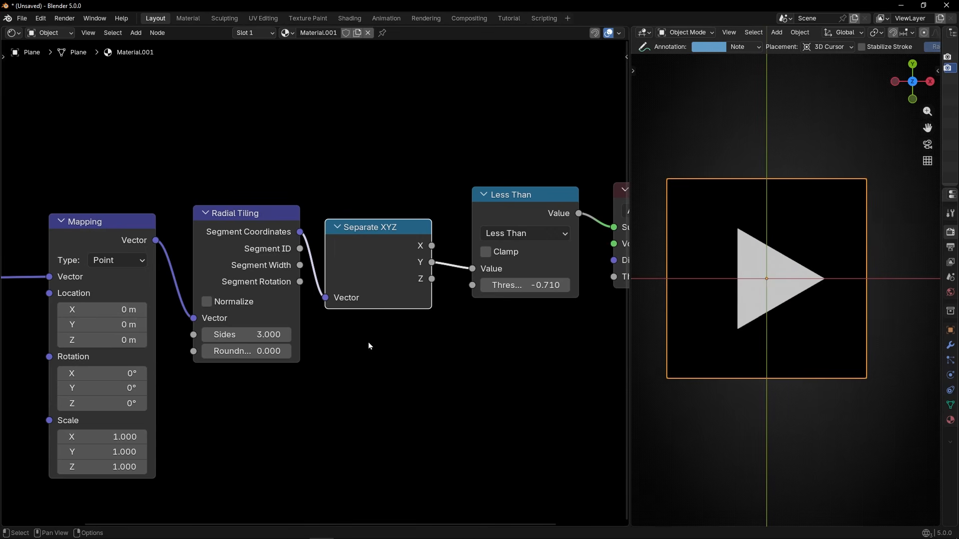
Try Radial Tiling's Roundness at 0.237, set the Less Than Threshold to -0.540, and return Roundness to 0.
drag(214, 353, 220, 351)
drag(543, 285, 554, 285)
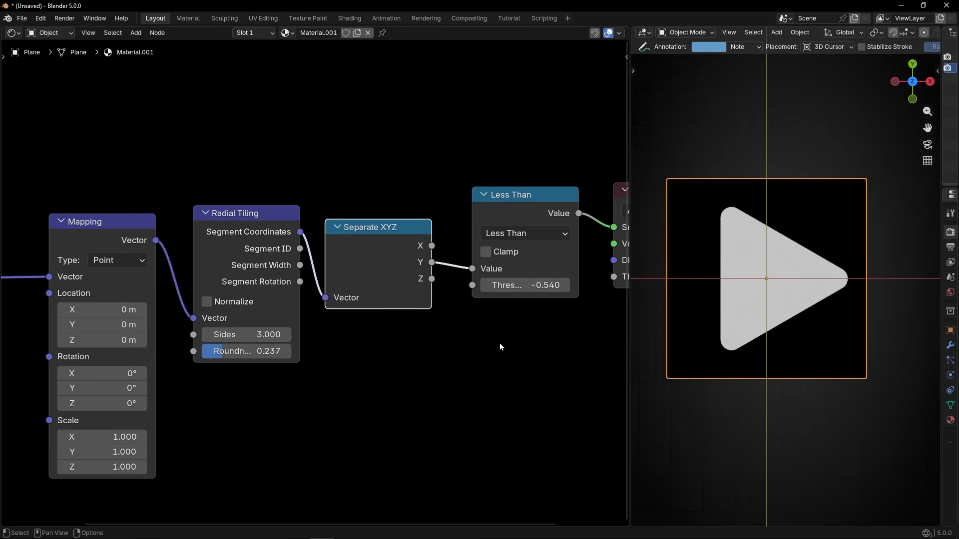
drag(216, 352, 202, 355)
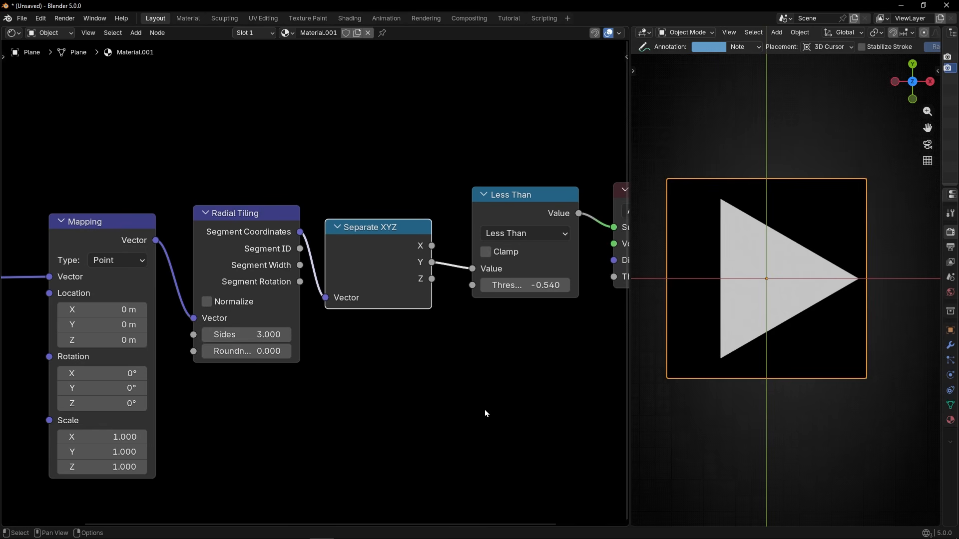
drag(699, 423, 738, 457)
mouse_move(728, 416)
mouse_down()
mouse_move(749, 415)
mouse_move(738, 459)
mouse_up()
drag(809, 421, 793, 447)
mouse_move(809, 421)
mouse_down()
mouse_move(826, 444)
mouse_move(724, 466)
mouse_move(734, 447)
mouse_up()
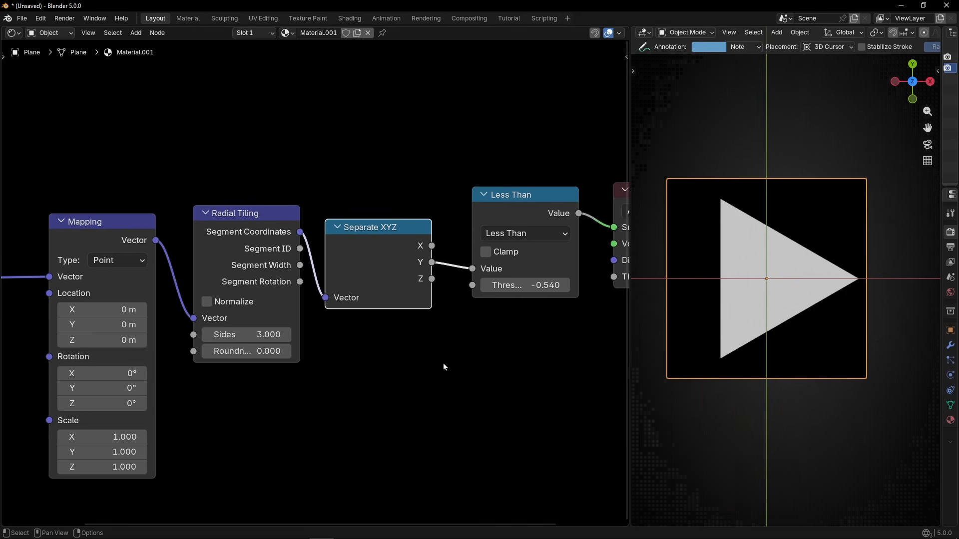
Make an upright pentagon by setting Radial Tiling's Sides to 5 and the Mapping node's Z Rotation to -17.6°.
click(261, 335)
key(Return)
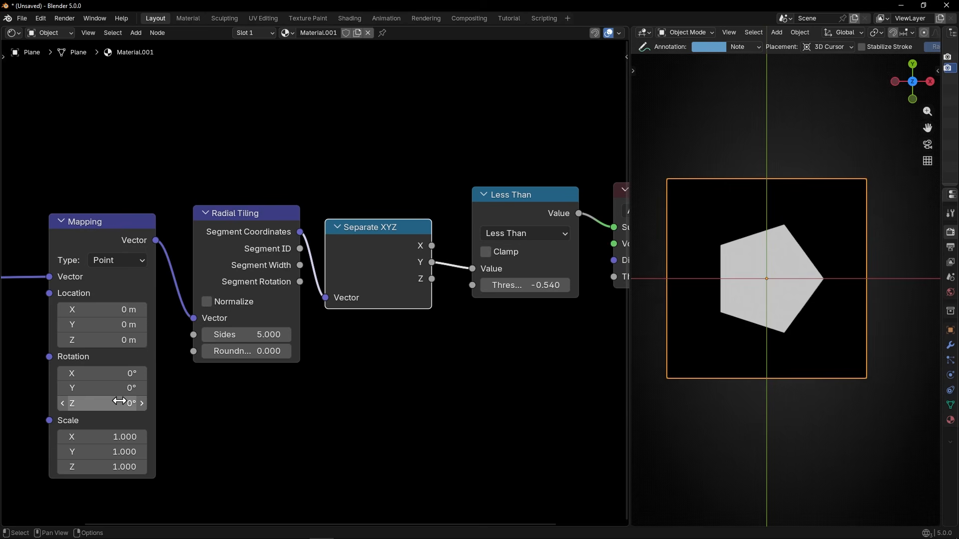
drag(125, 404, 84, 404)
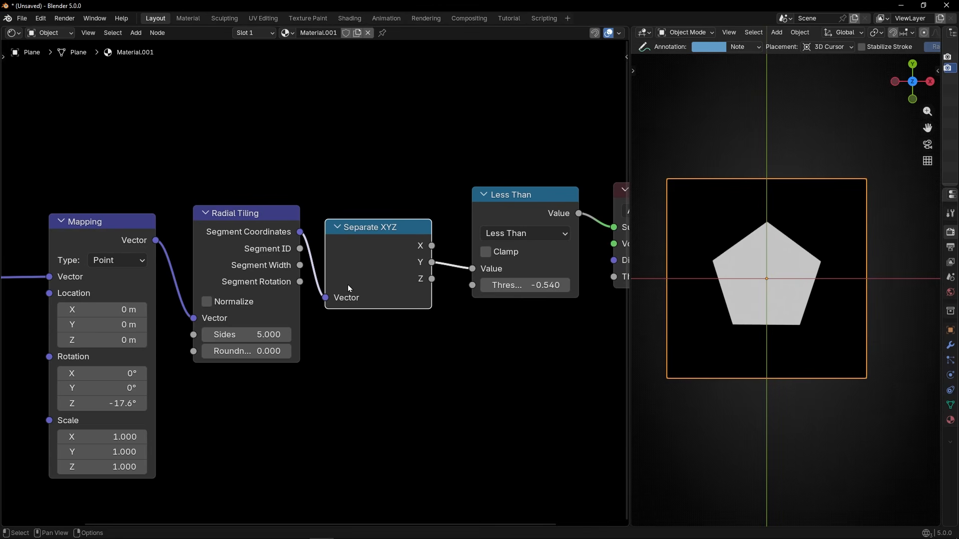
Make a hexagon by setting Radial Tiling's Sides to 6 and the Mapping node's Z Rotation to 0°.
click(272, 333)
text(6)
key(Return)
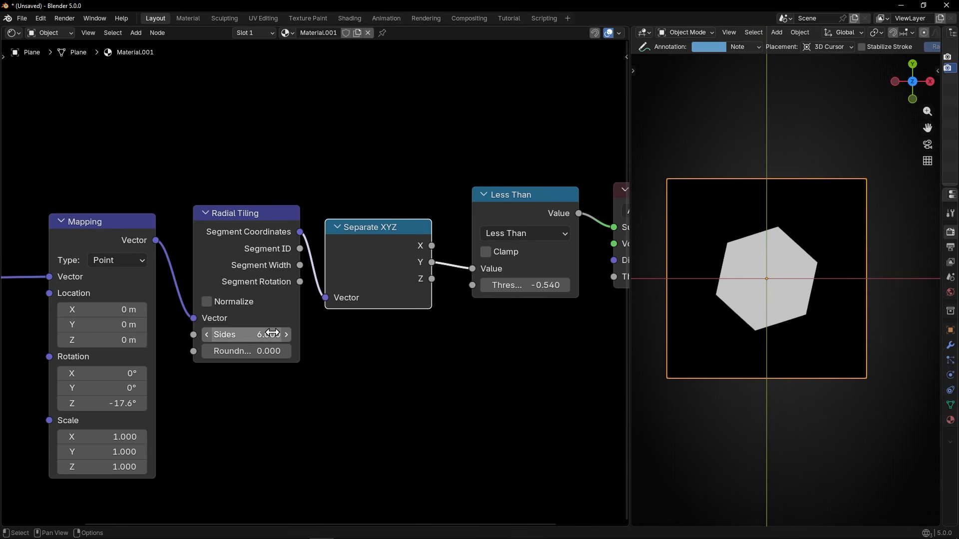
click(121, 404)
text(0)
key(Return)
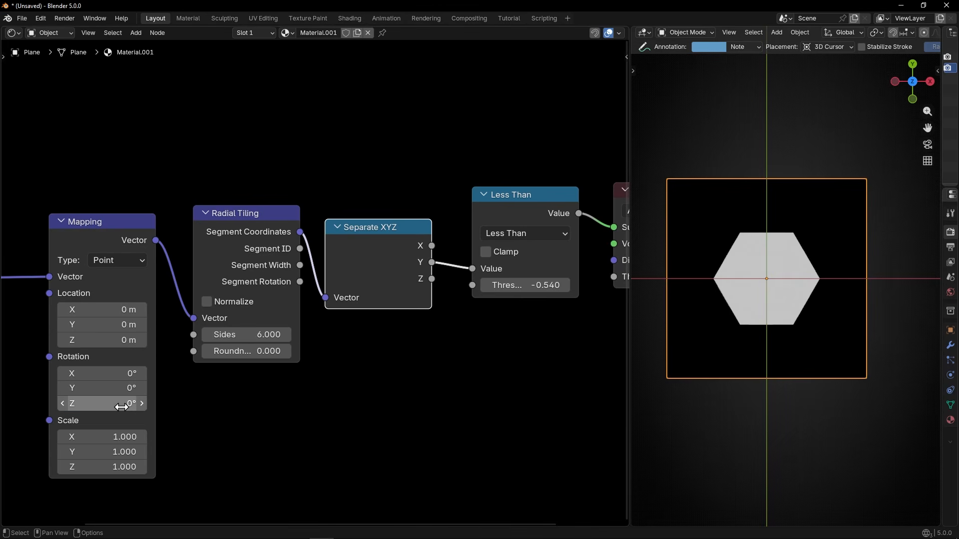
Set the Radial Tiling node's Sides to 7 for a heptagon and to 8 for an octagon.
click(272, 333)
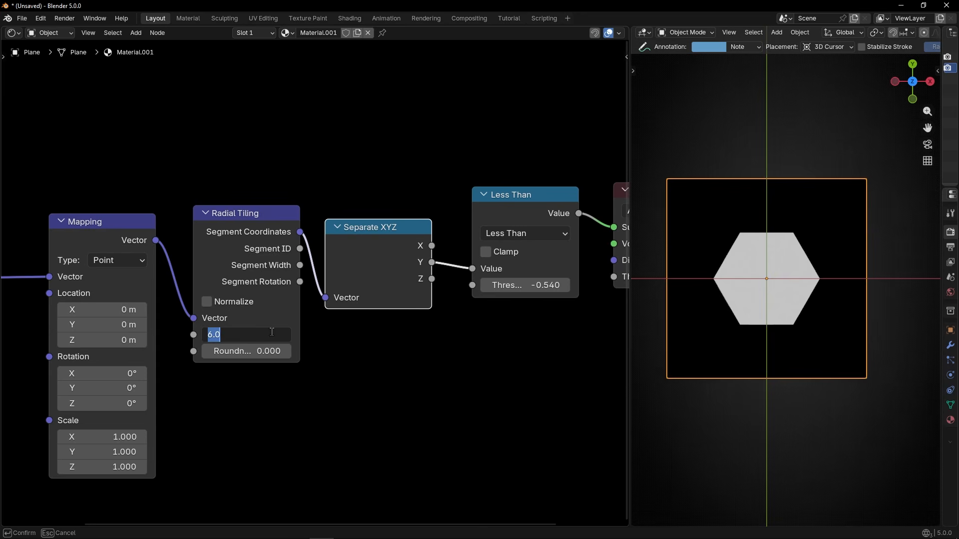
text(7)
key(Return)
click(271, 333)
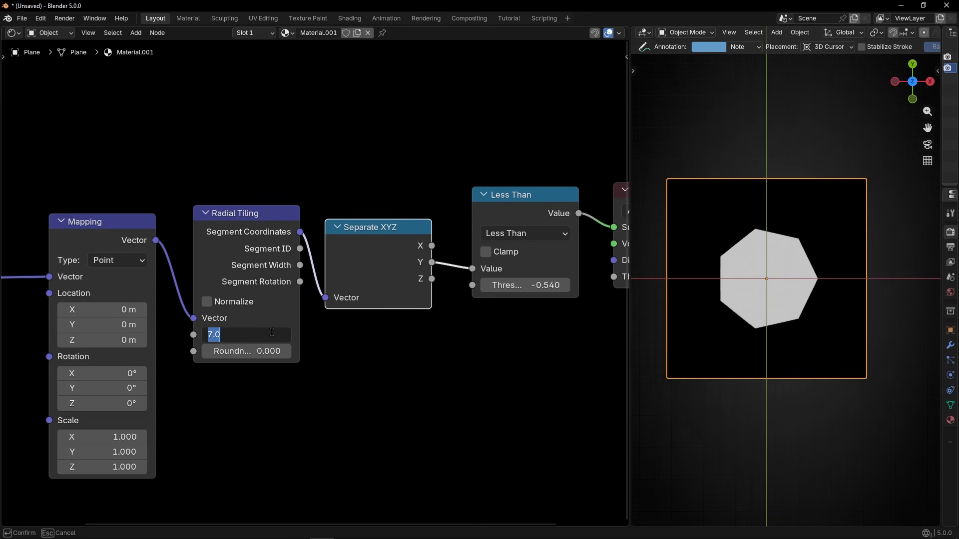
text(8)
key(Return)
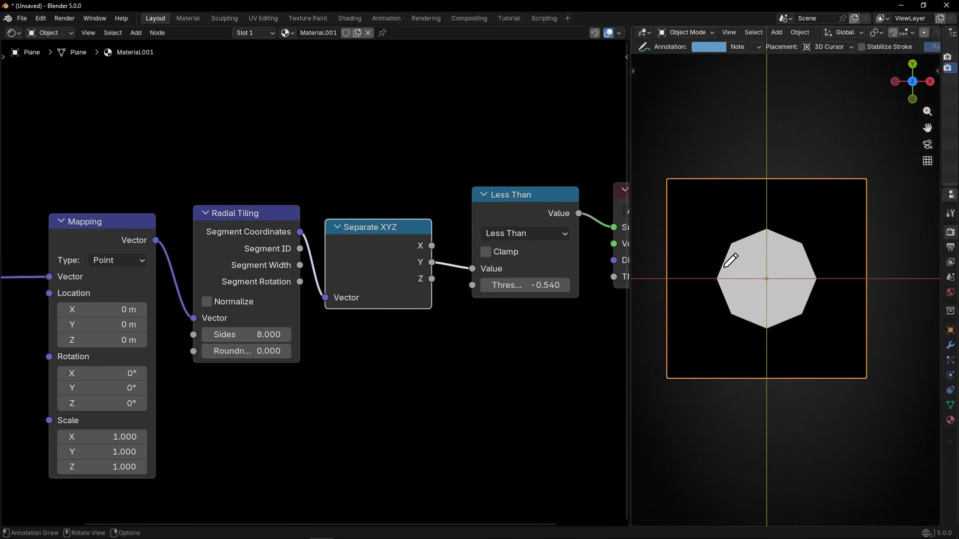
Outline the octagon by switching the Less Than node to Compare, with Value -0.330 and Epsilon 0.030.
scroll(482, 375, down, 3)
middle_drag(482, 376, 325, 368)
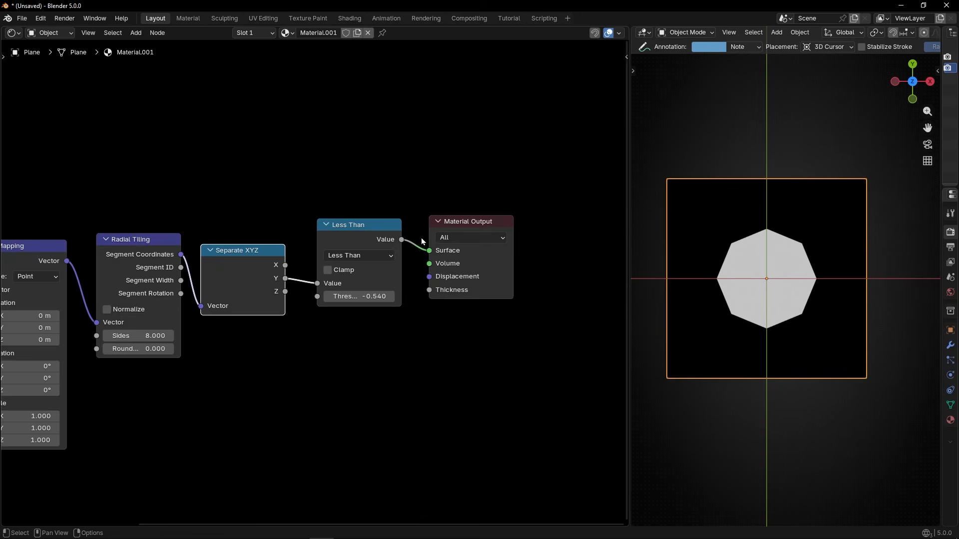
scroll(421, 237, up, 3)
click(490, 222)
click(357, 269)
click(443, 385)
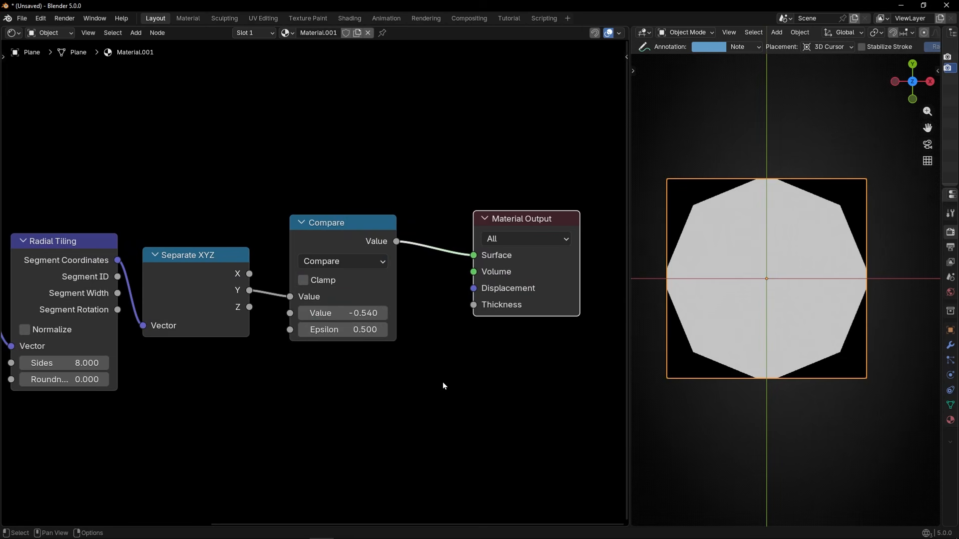
drag(353, 329, 295, 330)
drag(345, 313, 370, 313)
key(Home)
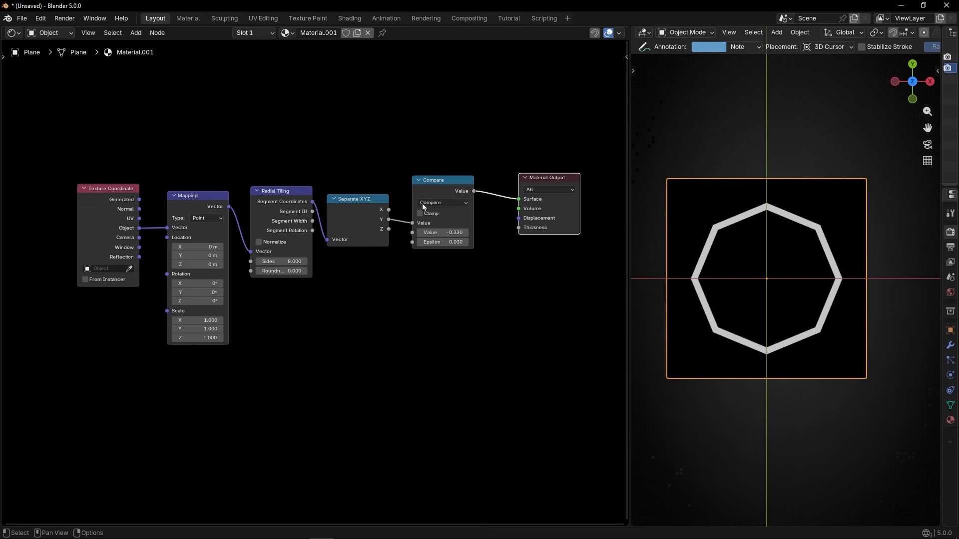
Duplicate the Radial Tiling node below the original and connect the Mapping node's Vector output to the copy.
key(shift+d)
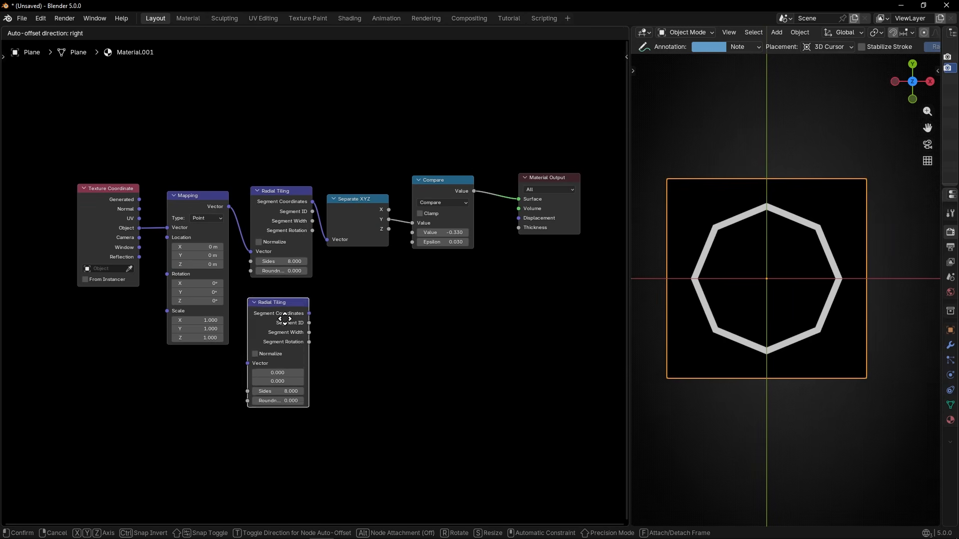
click(288, 352)
drag(228, 207, 249, 399)
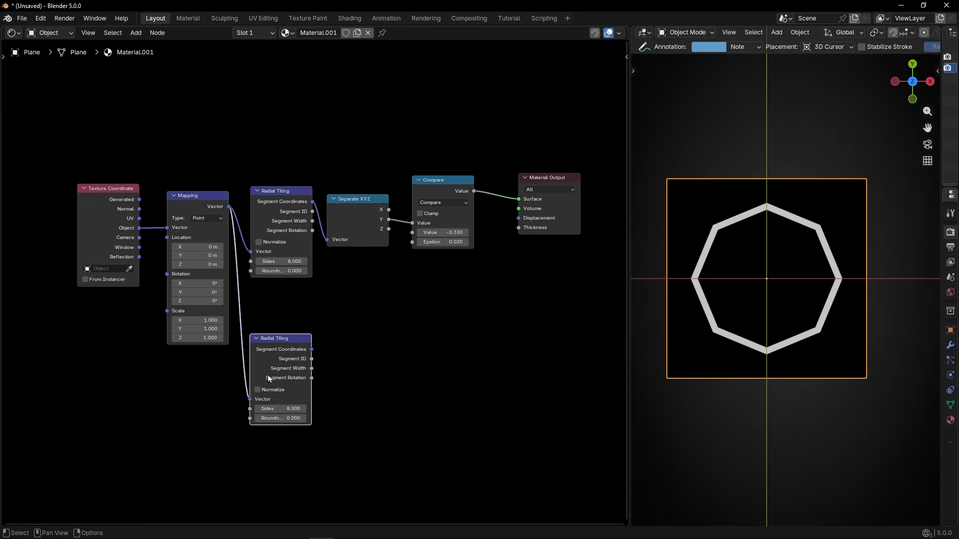
drag(287, 338, 294, 323)
Duplicate the linked Separate XYZ and Compare nodes and place them beside the lower Radial Tiling node.
drag(456, 288, 378, 196)
key(shift+d)
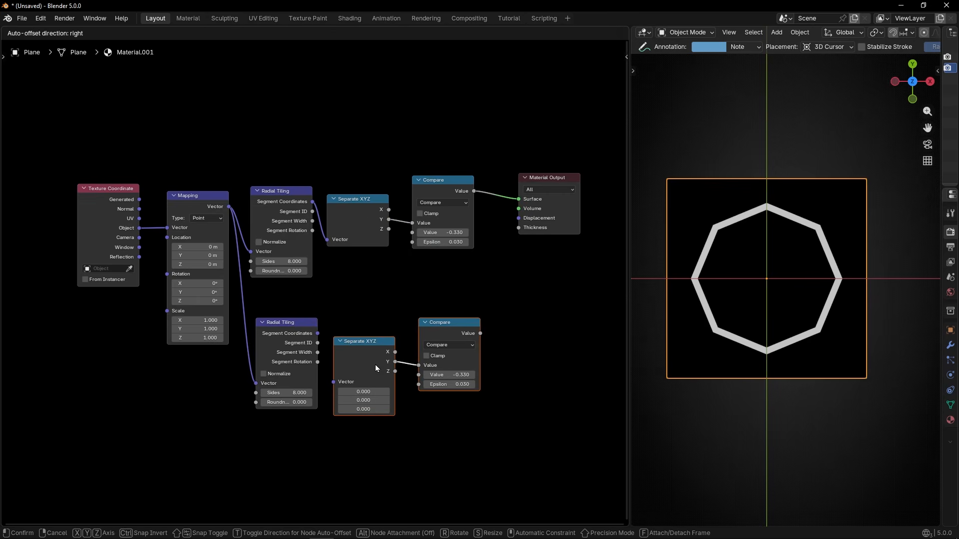
click(376, 365)
Insert a copy of the Compare node before Material Output, switch it to Add, and connect the lower Compare's Value to it.
middle_drag(546, 295, 505, 298)
drag(532, 206, 616, 208)
click(411, 186)
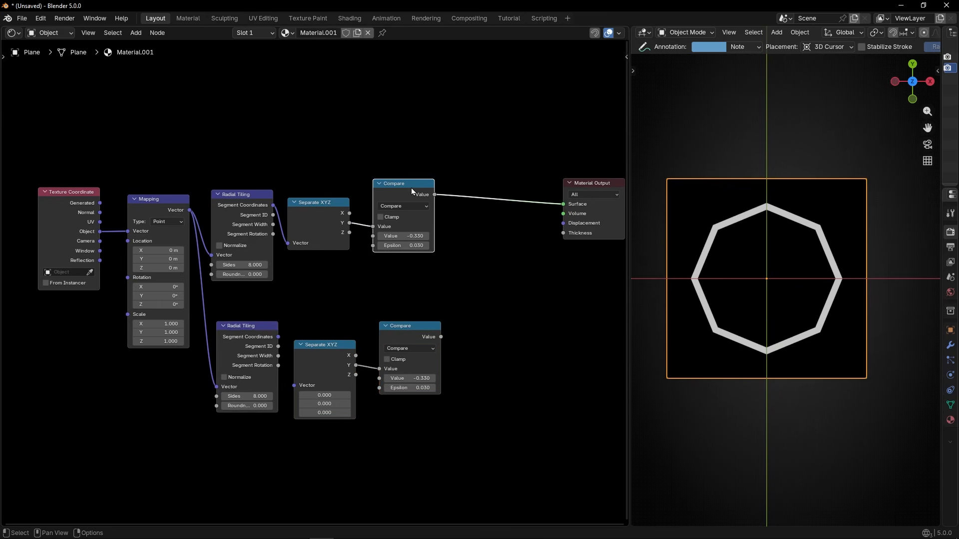
key(shift+d)
click(513, 263)
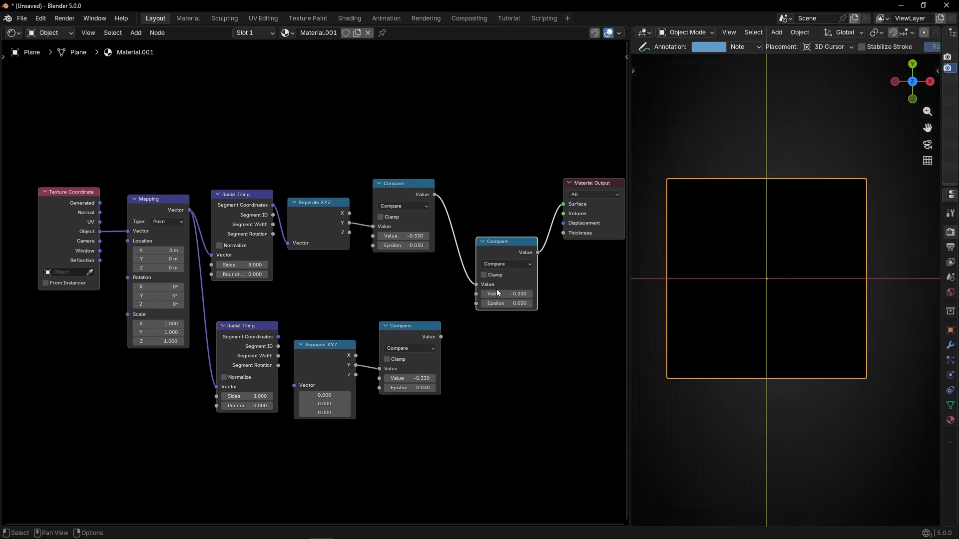
click(503, 265)
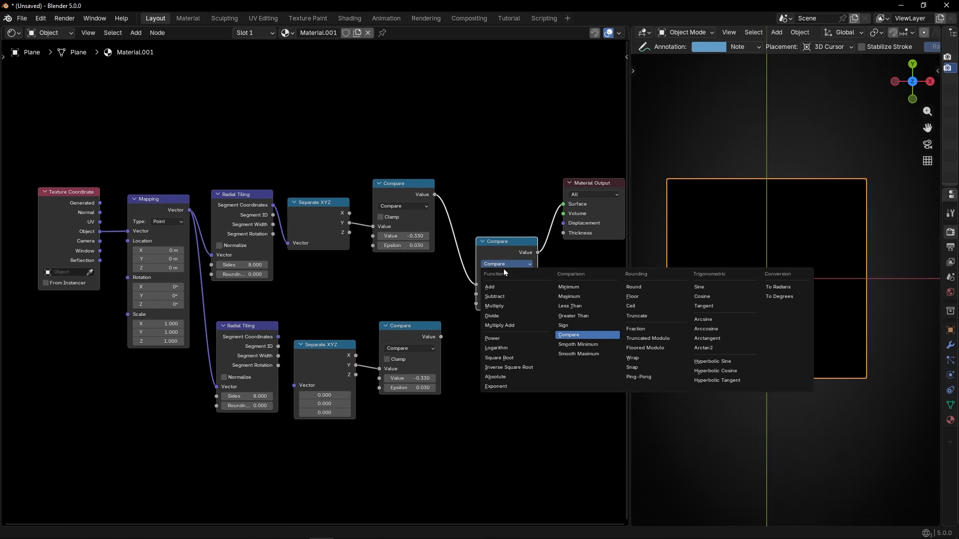
click(518, 294)
drag(441, 337, 476, 293)
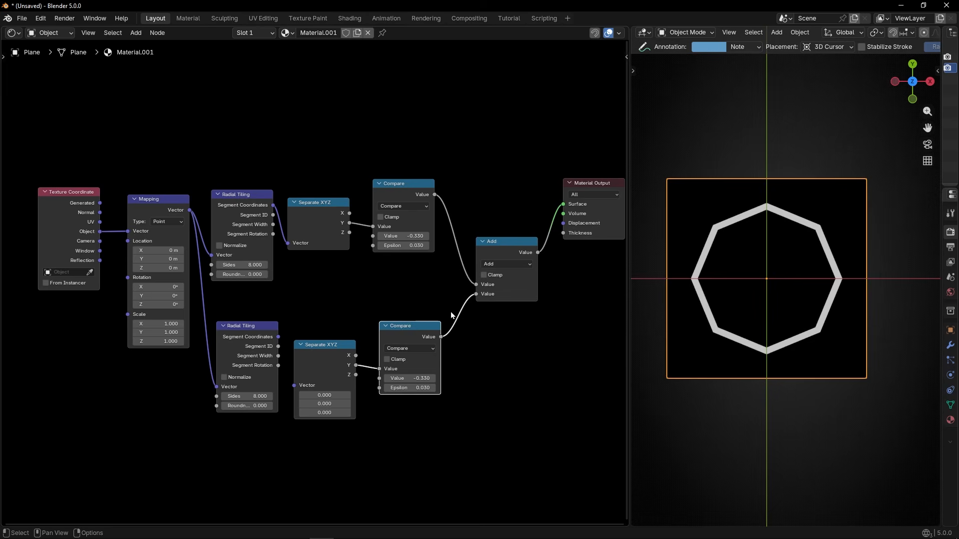
Connect the lower Radial Tiling's Segment Coordinates to its Separate XYZ and form an inner ring with Roundness 1.000 and Compare Value -0.650.
drag(279, 337, 294, 386)
drag(247, 407, 294, 406)
shift+drag(413, 378, 312, 378)
Turn the inner ring into a diamond outline by setting the lower Radial Tiling's Sides to 4 and Roundness to 0.
scroll(240, 438, up, 2)
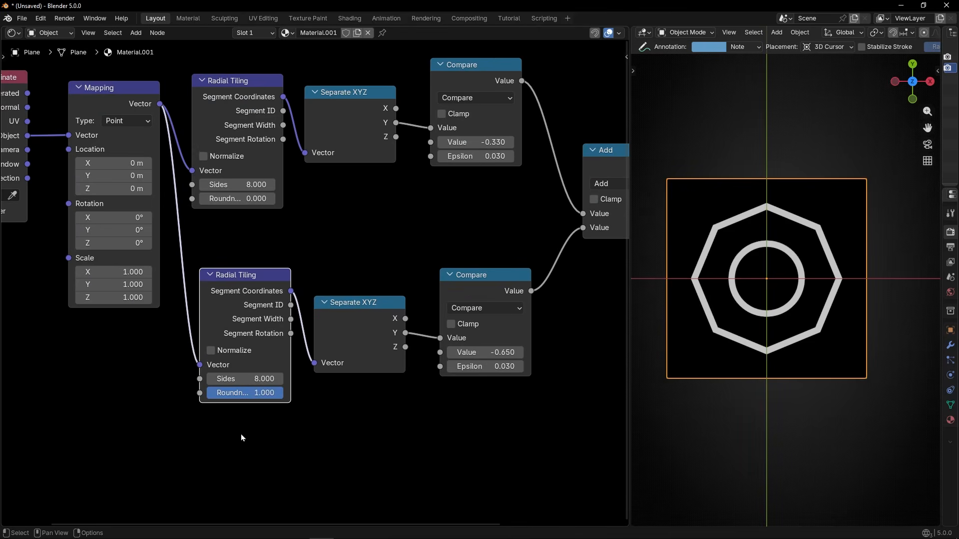
click(258, 383)
key(Return)
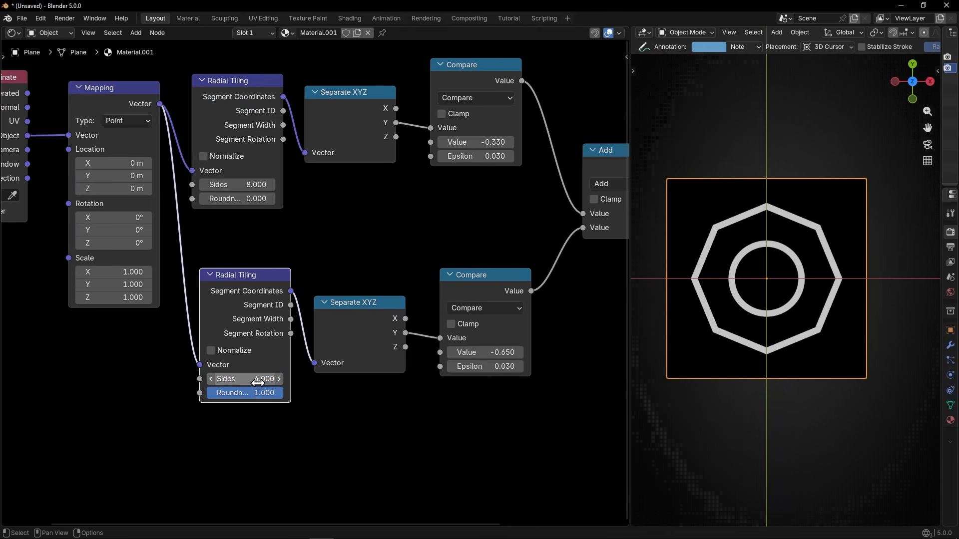
drag(268, 394, 187, 394)
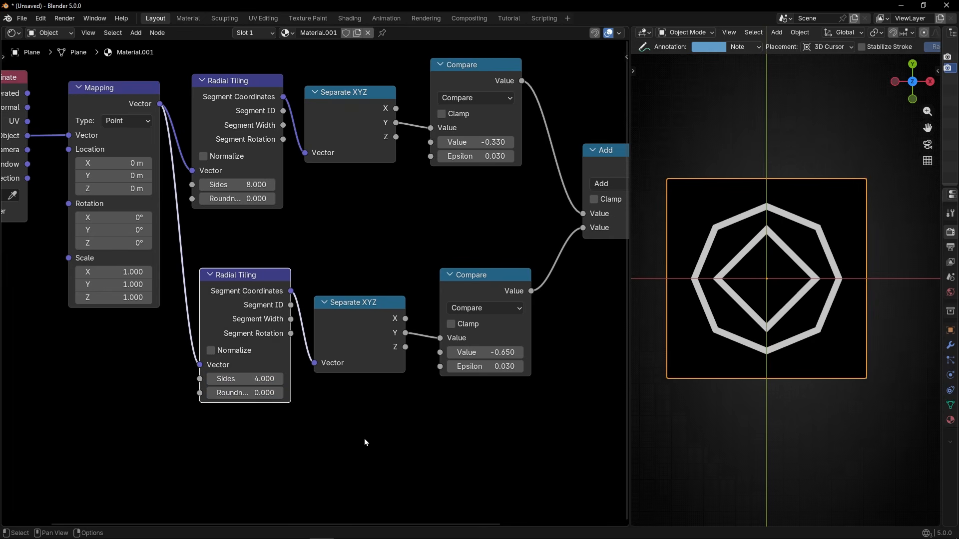
Duplicate the Mapping node and wire the copy between Texture Coordinate's Object output and the lower Radial Tiling's Vector.
middle_drag(131, 132, 203, 141)
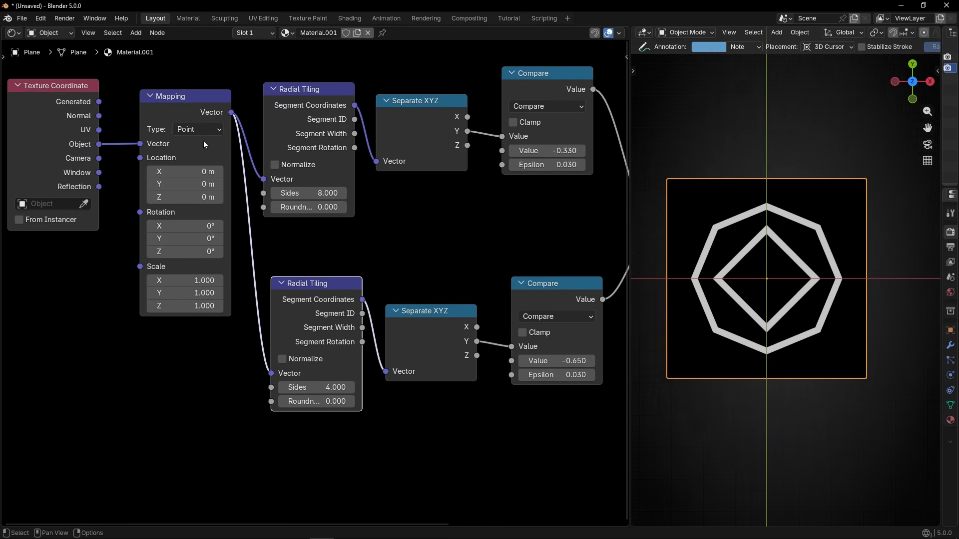
click(187, 118)
key(shift+d)
click(206, 381)
drag(230, 374, 271, 373)
drag(99, 144, 140, 405)
Try changing the duplicated Mapping node's Z Rotation, and undo that change.
middle_drag(248, 437, 283, 367)
mouse_move(220, 443)
mouse_down()
mouse_move(249, 443)
mouse_move(235, 443)
mouse_up()
key(ctrl+z)
Enlarge the diamond outline by setting the lower Compare node's Value to -0.300.
scroll(583, 362, down, 5)
middle_drag(584, 362, 351, 408)
scroll(318, 418, up, 3)
mouse_move(321, 370)
mouse_down()
mouse_move(340, 370)
mouse_move(320, 373)
mouse_up()
Move the Add node closer to the two Compare nodes and mark where the octagon and diamond outlines overlap in the viewport.
scroll(724, 230, up, 6)
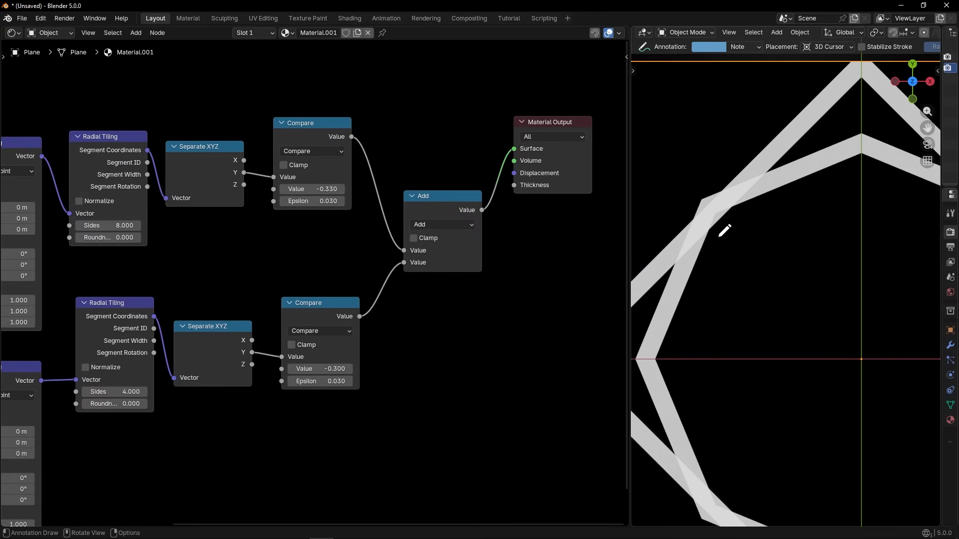
drag(427, 205, 408, 212)
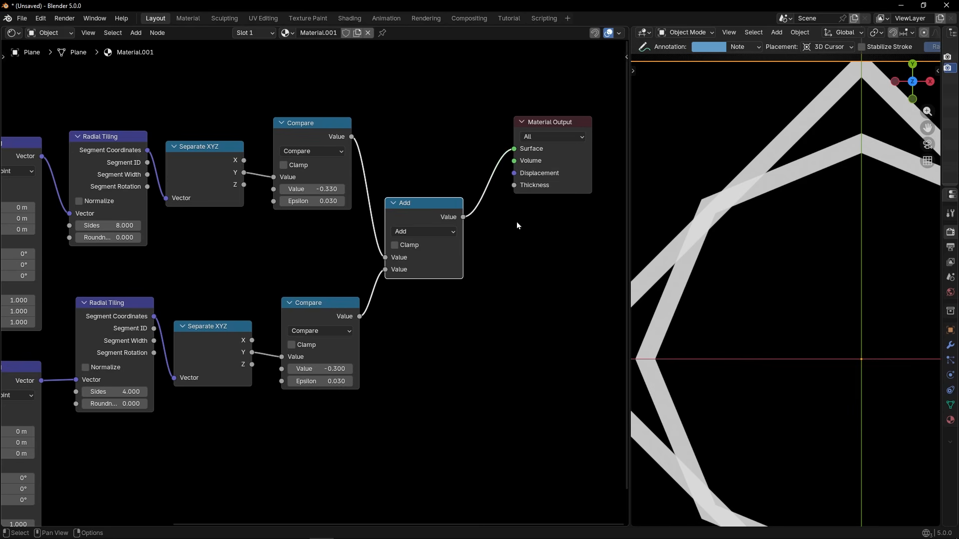
drag(753, 175, 695, 172)
mouse_move(775, 215)
mouse_down()
mouse_move(736, 158)
mouse_move(719, 206)
mouse_up()
Try Minimum on the Math node combining the outlines, set it to Maximum instead, and circle one overlap with an annotation.
click(418, 233)
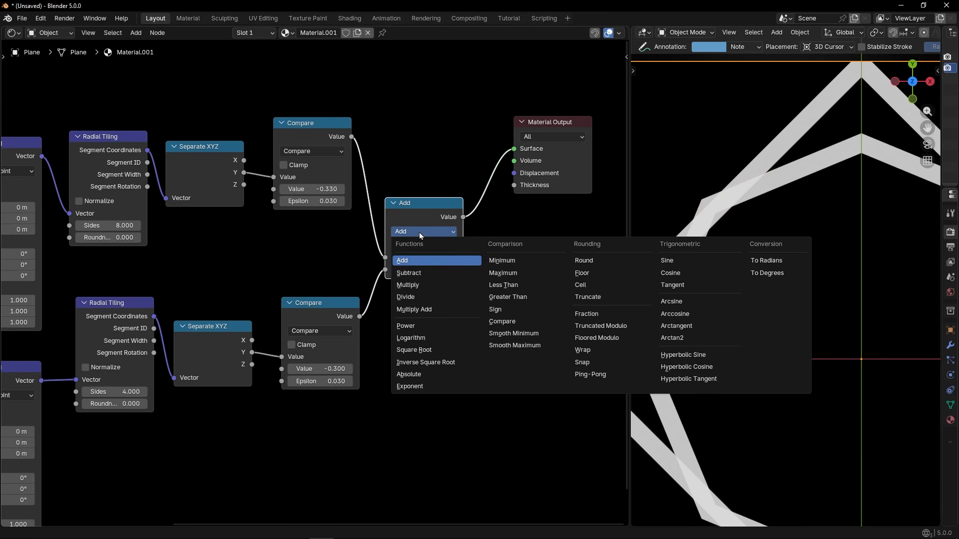
click(508, 265)
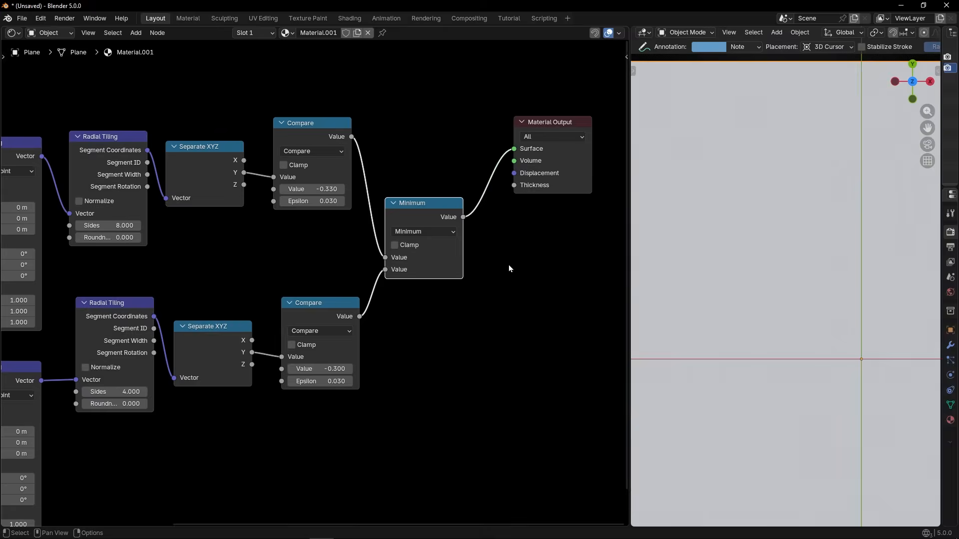
click(434, 230)
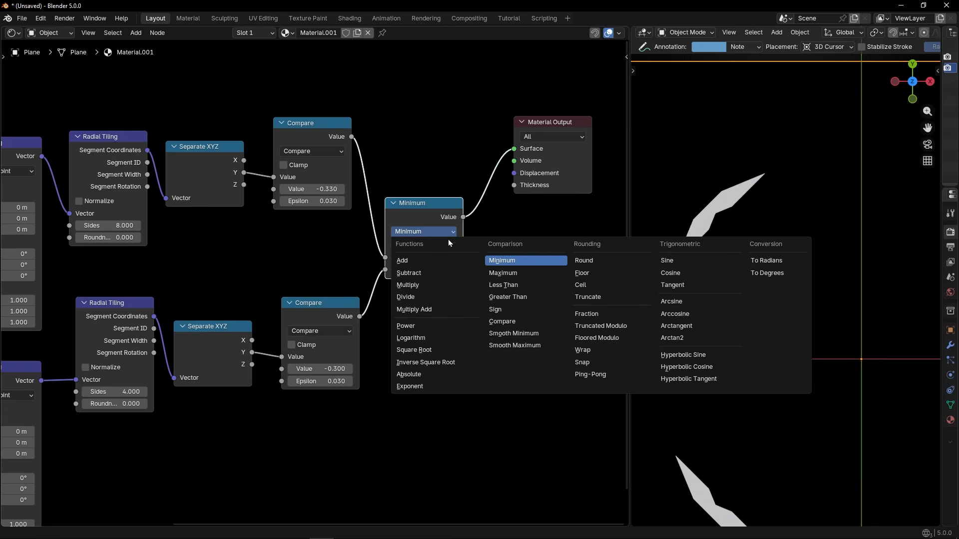
click(528, 273)
mouse_move(723, 183)
mouse_down()
mouse_move(702, 186)
mouse_move(713, 180)
mouse_up()
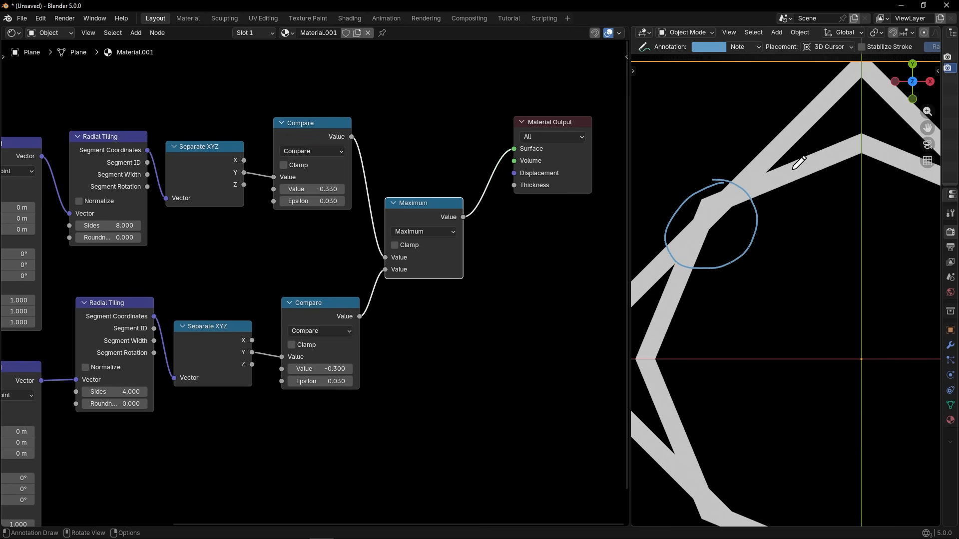
Switch the combining Math node back to Add to compare the overlap, and restore Maximum.
click(424, 232)
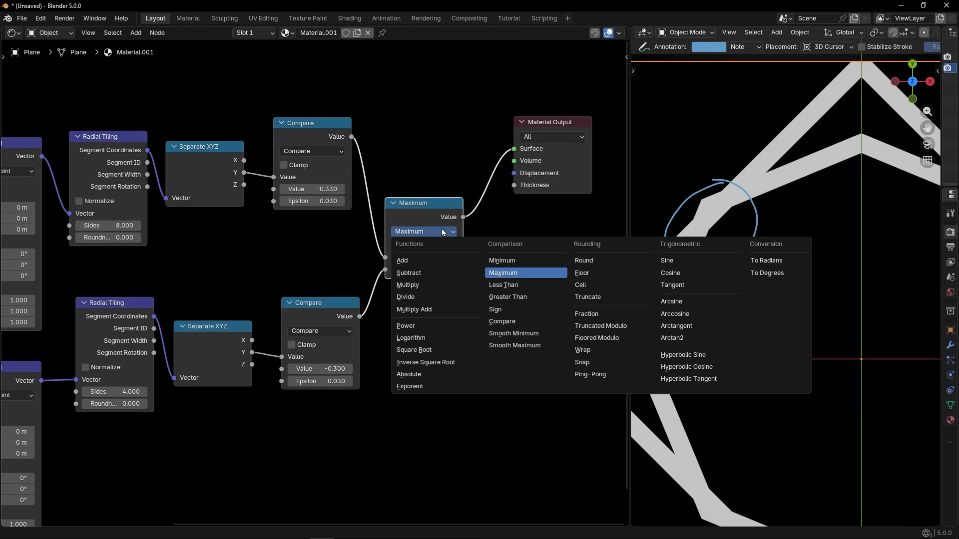
click(437, 261)
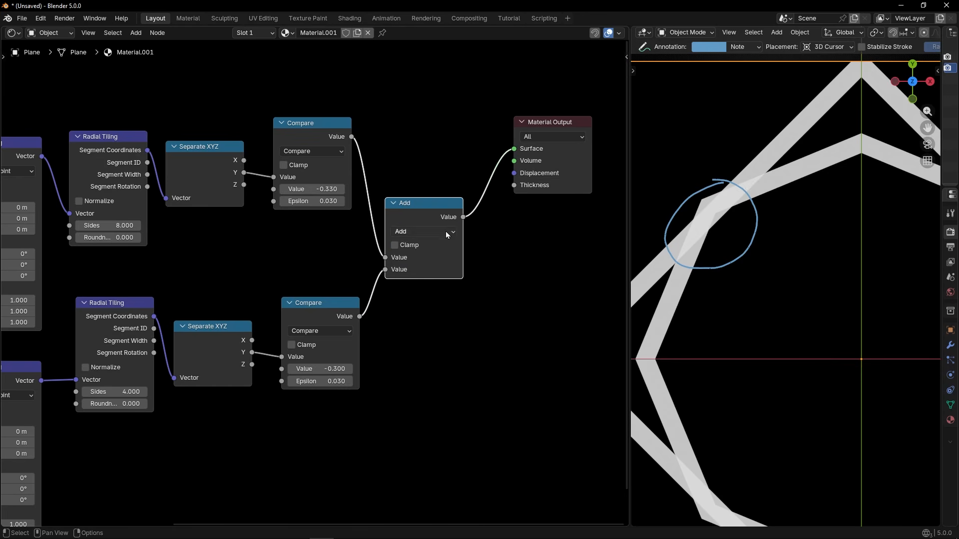
click(424, 232)
click(506, 274)
scroll(506, 274, down, 3)
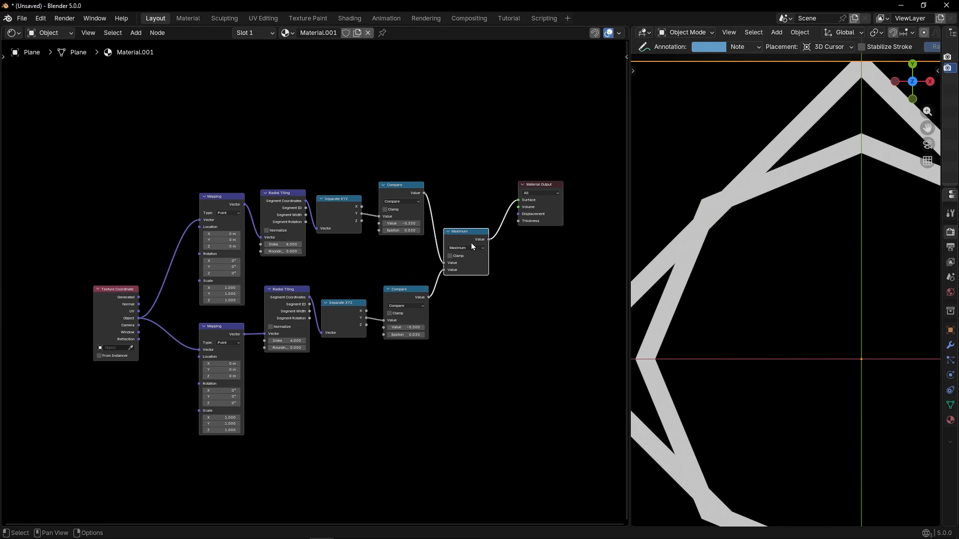
Make two matching diamond outlines by setting both Compare nodes' Value to -0.440 and the upper Radial Tiling's Sides to 4.
drag(534, 188, 522, 236)
scroll(469, 238, up, 2)
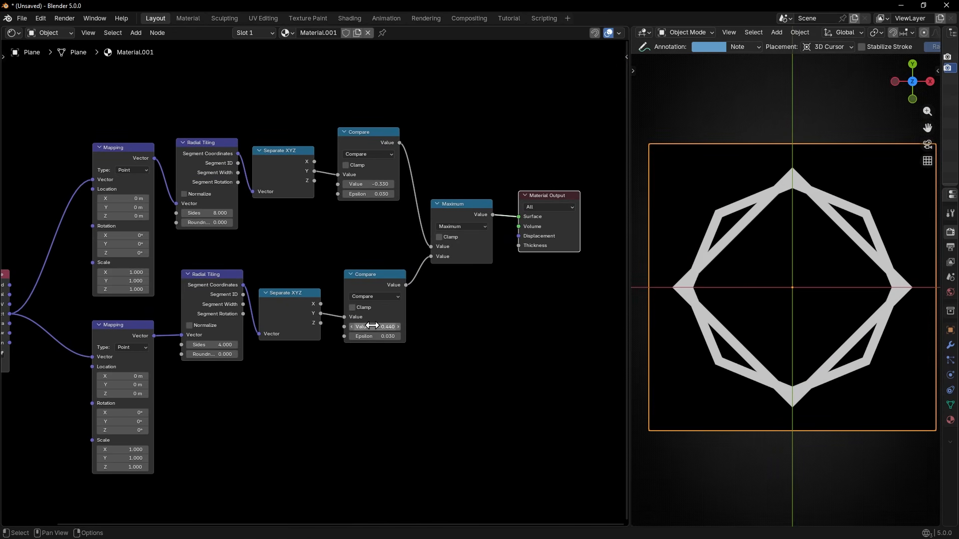
text(-0.44)
key(Return)
double_click(206, 214)
text(4)
key(Return)
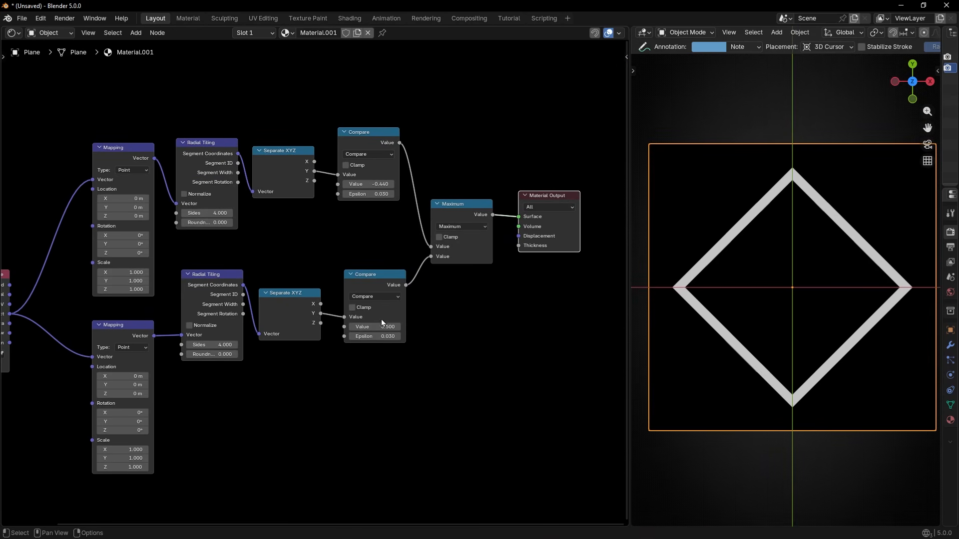
double_click(385, 325)
text(-0.5)
key(Return)
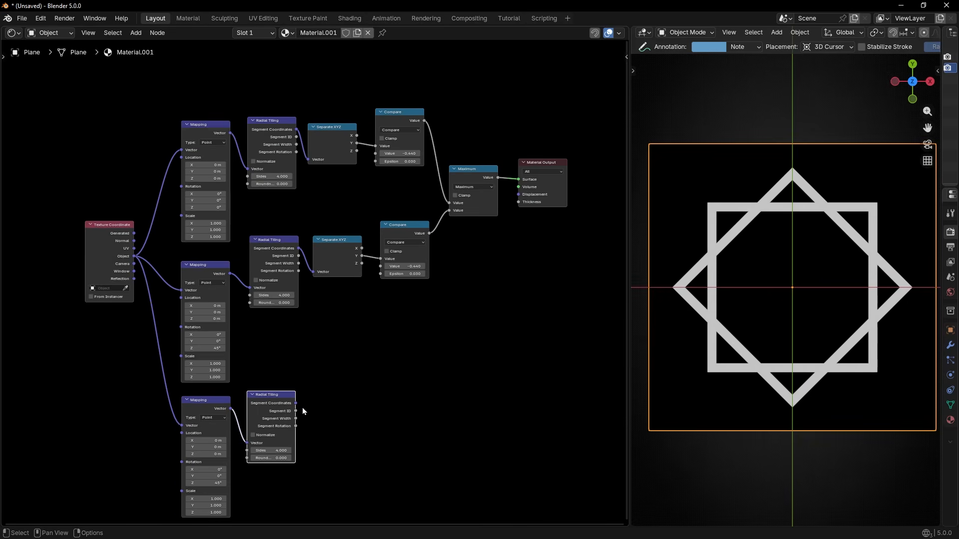
Insert a duplicate of the Maximum node before Material Output and connect the third branch's Compare output to its second Value input.
scroll(425, 262, up, 2)
scroll(464, 264, down, 3)
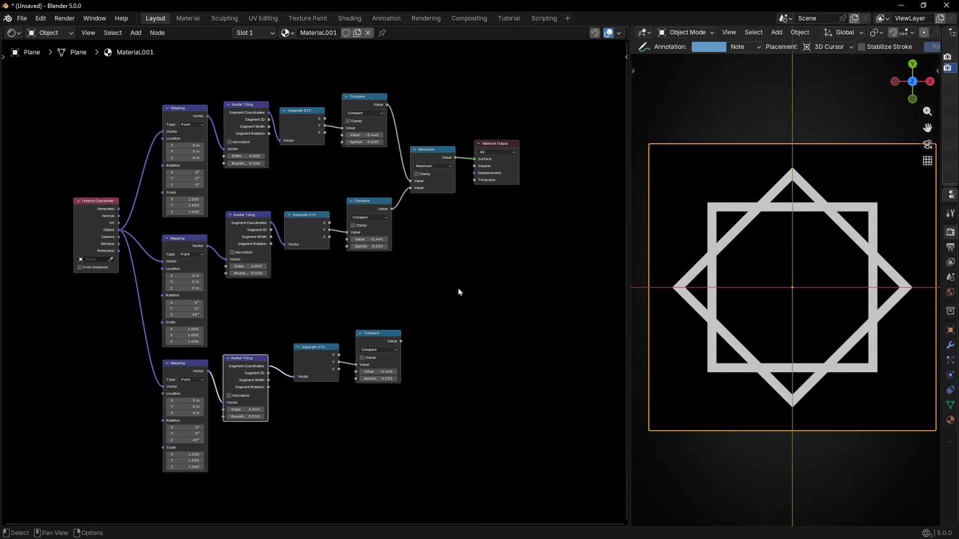
drag(488, 186, 535, 216)
click(439, 182)
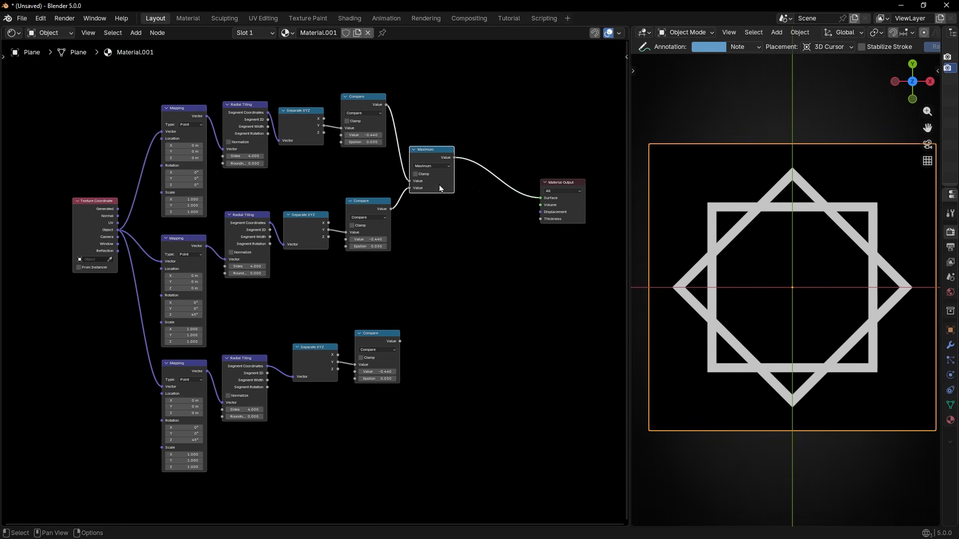
key(shift+d)
click(492, 178)
drag(491, 178, 494, 238)
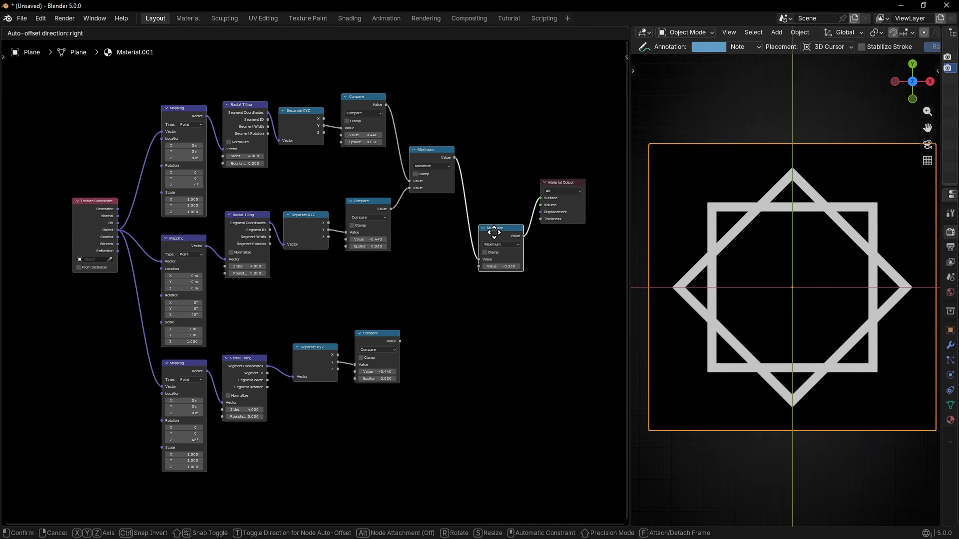
drag(399, 341, 475, 271)
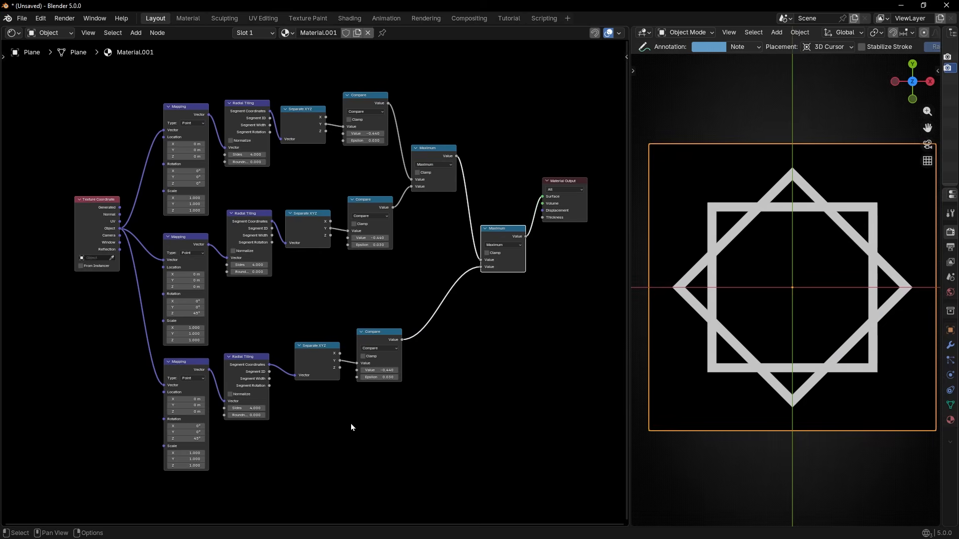
Turn the third shape into a small ring with Compare Value -0.720 and Roundness 1.000, and align Material Output with the last Maximum node.
scroll(350, 415, up, 1)
mouse_move(409, 333)
mouse_down()
mouse_move(377, 333)
mouse_move(417, 332)
mouse_up()
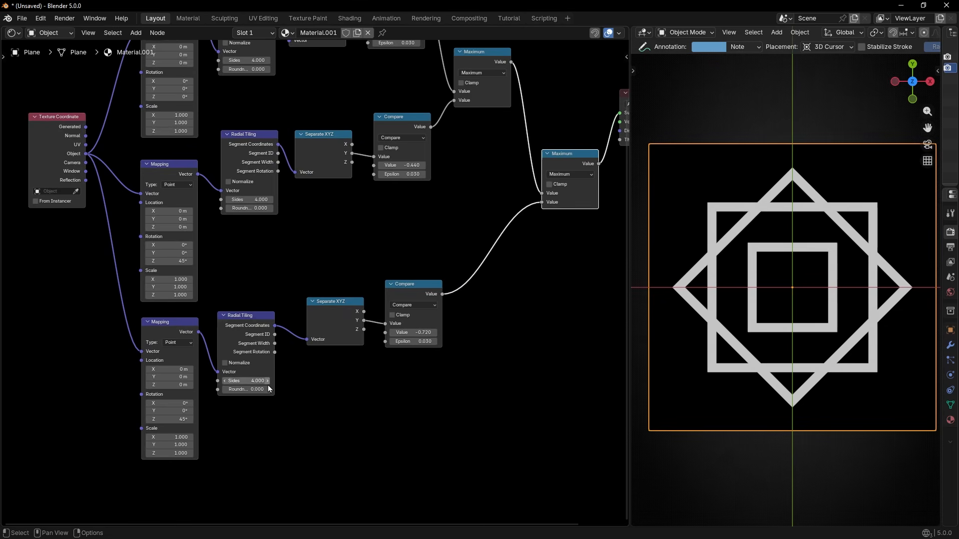
drag(254, 390, 271, 391)
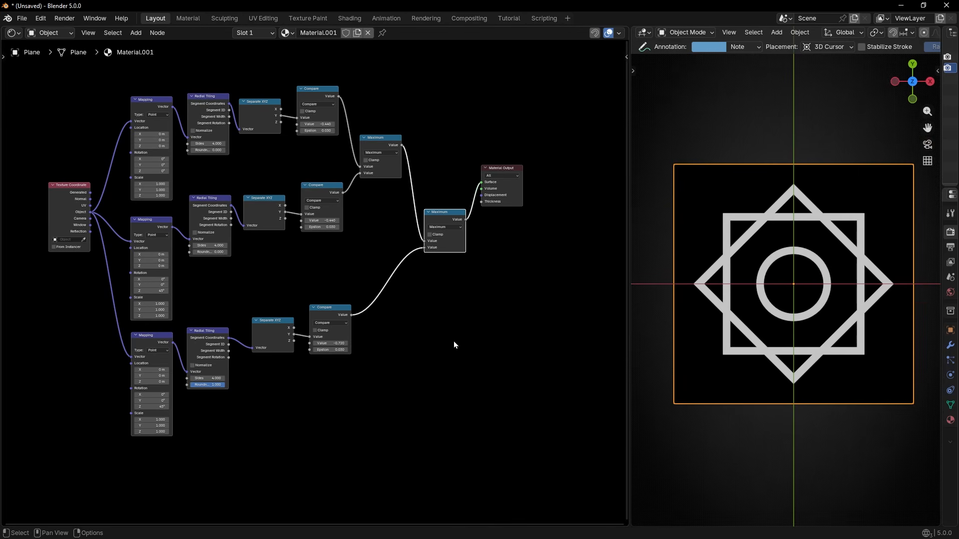
drag(508, 202, 507, 245)
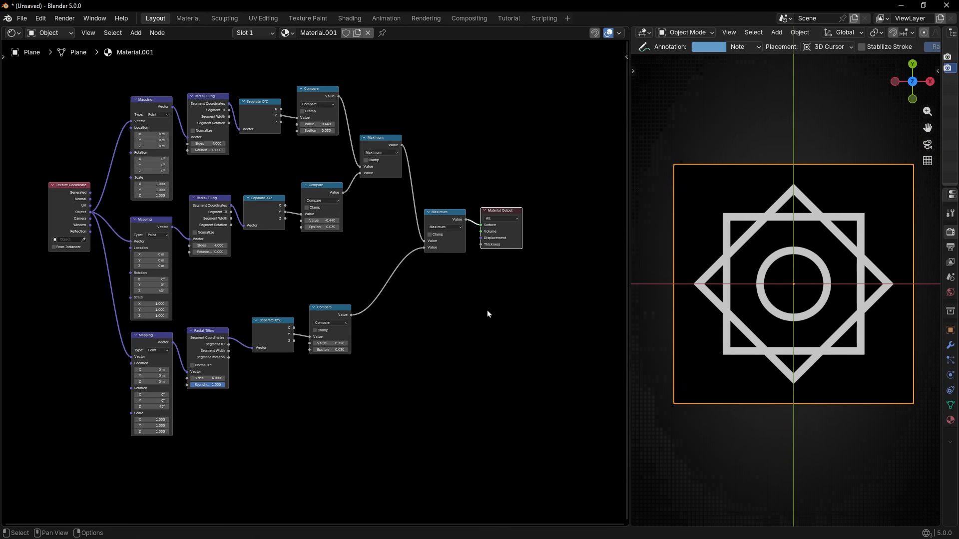
mouse_move(799, 316)
middle_down()
mouse_move(794, 263)
mouse_move(792, 307)
mouse_move(933, 301)
mouse_move(834, 295)
middle_up()
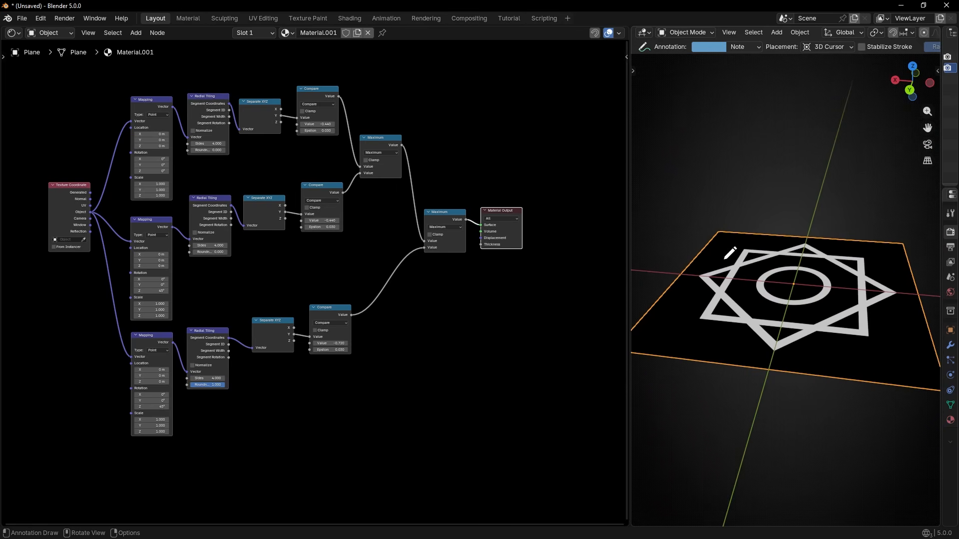
key(KP_7)
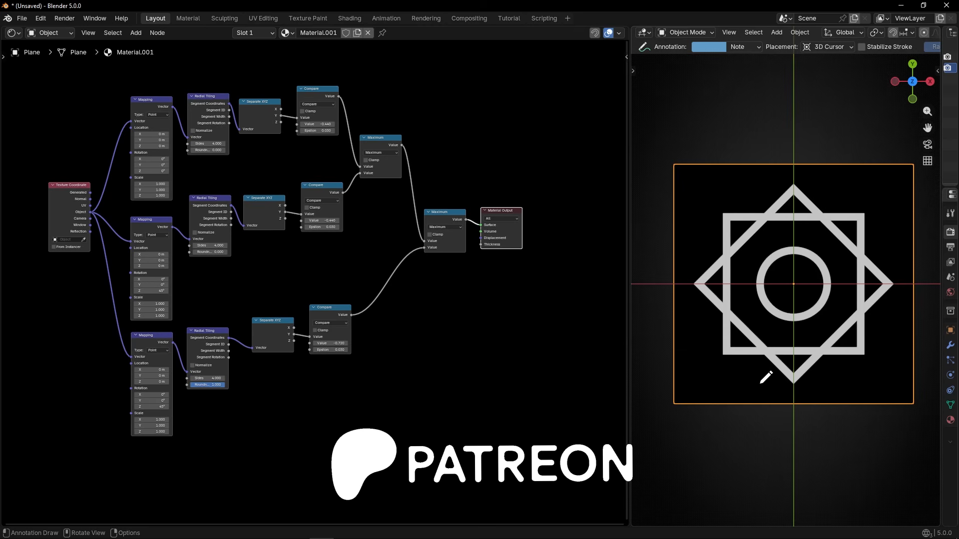